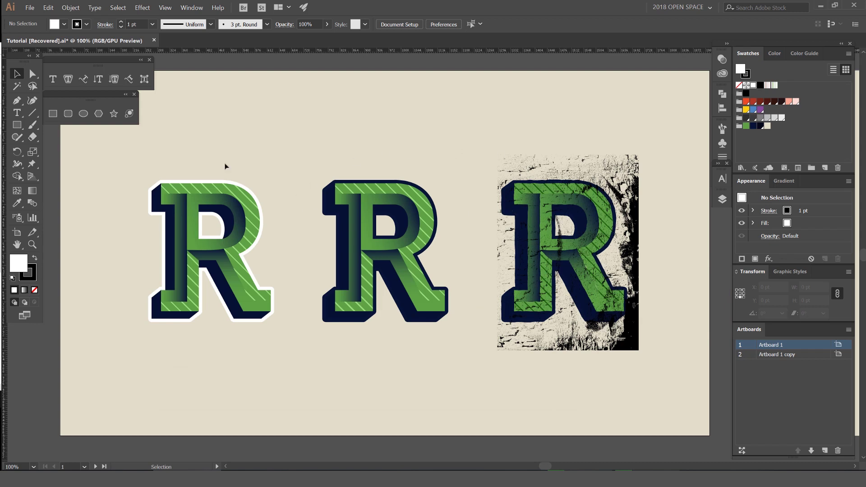
scroll(185, 258, up, 1)
drag(271, 137, 354, 134)
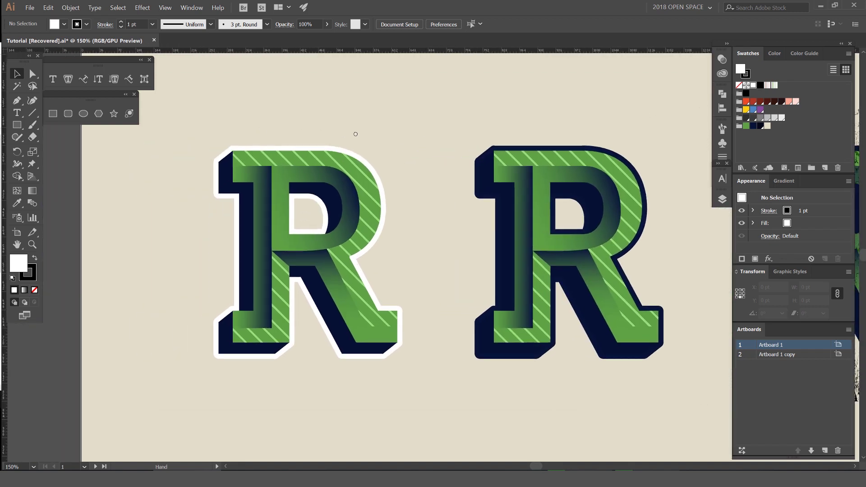
scroll(266, 177, up, 2)
scroll(260, 173, down, 5)
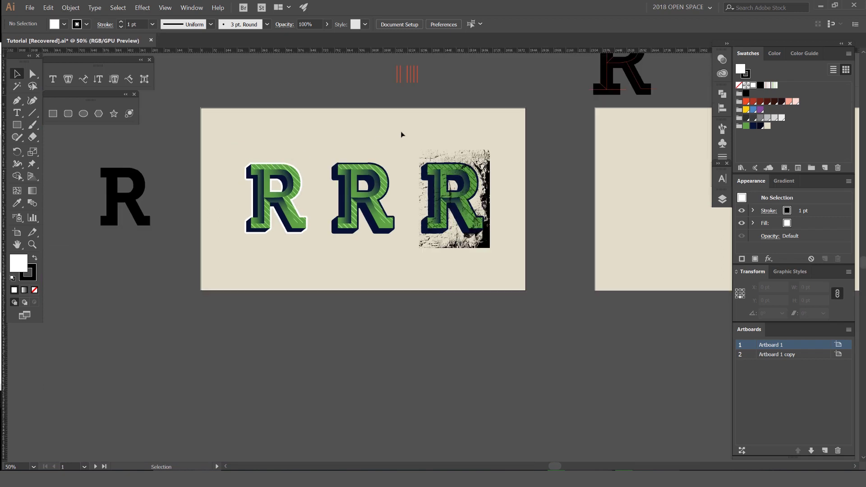
scroll(357, 189, up, 1)
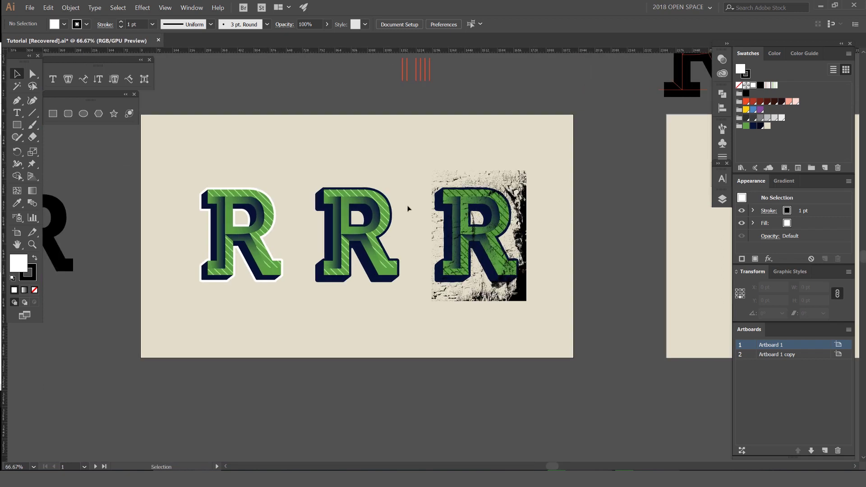
Add a capital R as point text on the empty second artboard and enlarge it to about 404 pt
drag(587, 163, 178, 180)
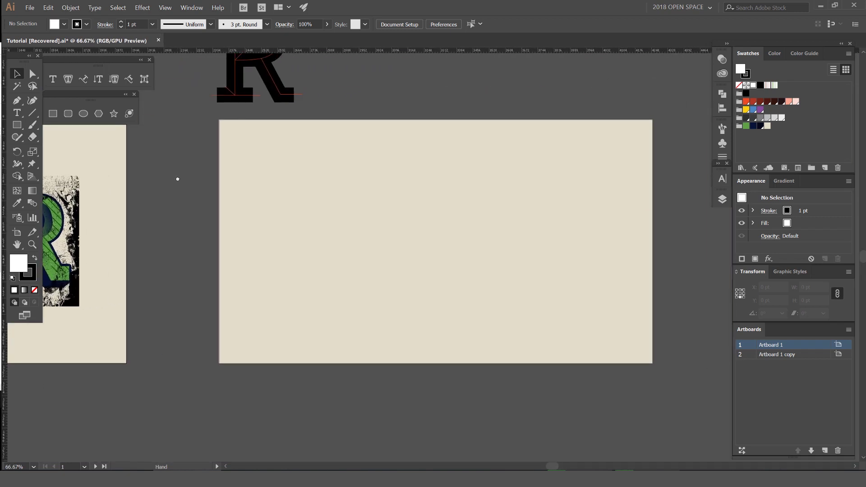
scroll(472, 191, up, 1)
drag(472, 191, 399, 207)
key(t)
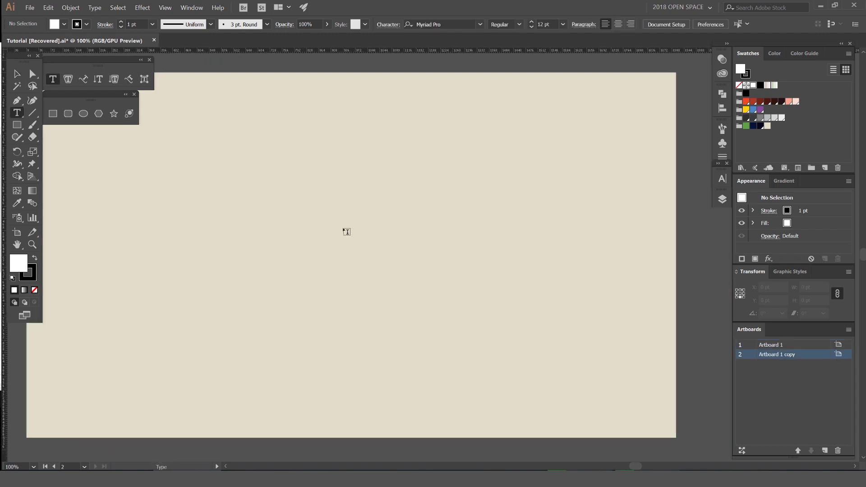
click(344, 230)
key(BackSpace)
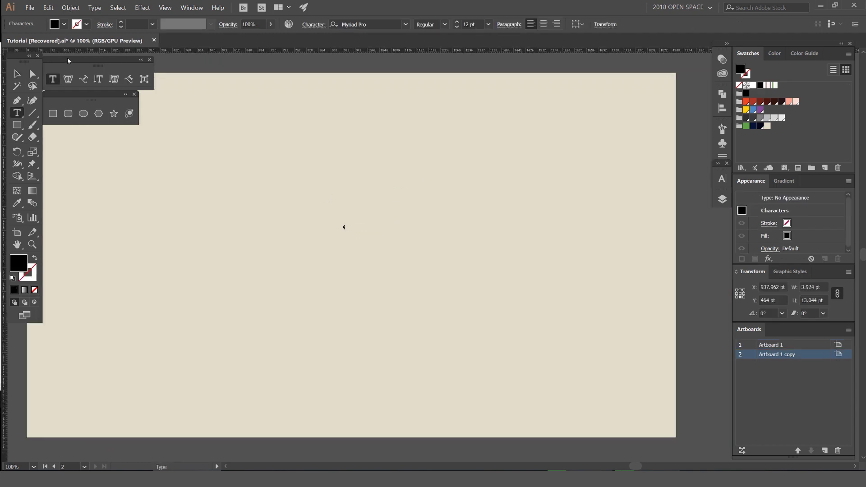
key(Escape)
drag(348, 225, 381, 153)
Search the fonts for "SLAB" and set the letter R in TT Slabs Condensed Bold
click(379, 24)
text(S)
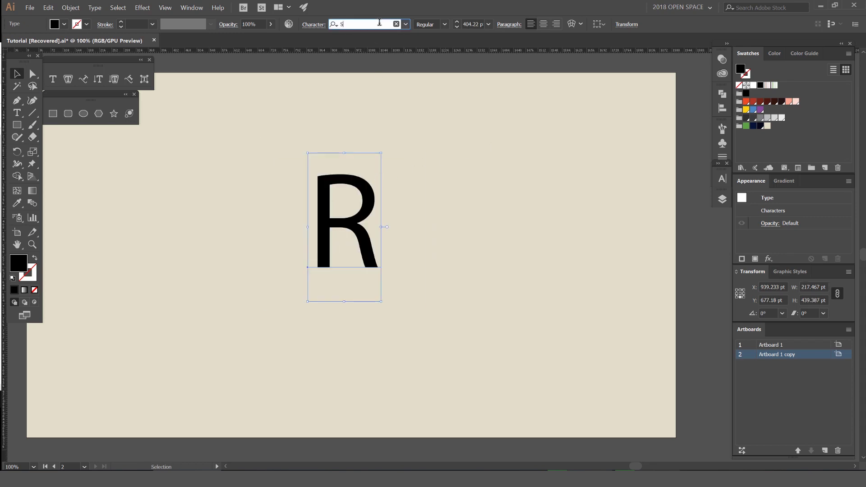
text(LAB)
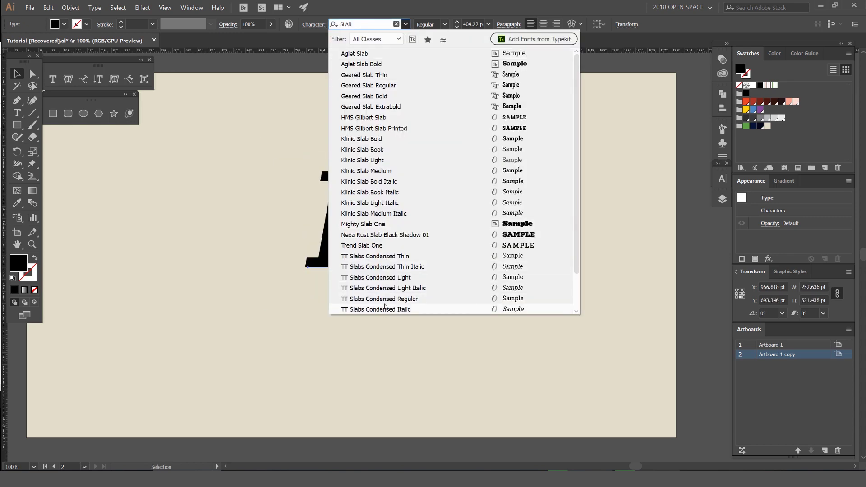
click(385, 310)
click(444, 24)
click(428, 88)
Convert the letter R to outlines
drag(373, 199, 417, 210)
click(474, 154)
click(419, 212)
click(470, 190)
click(349, 252)
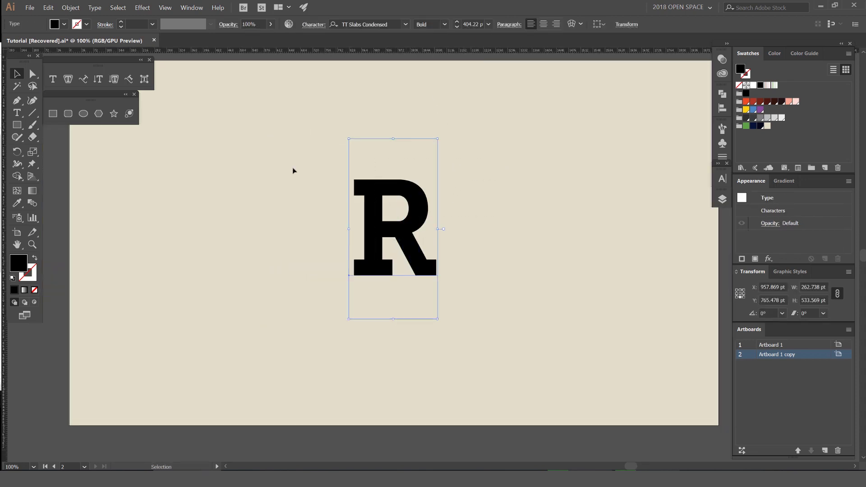
click(97, 9)
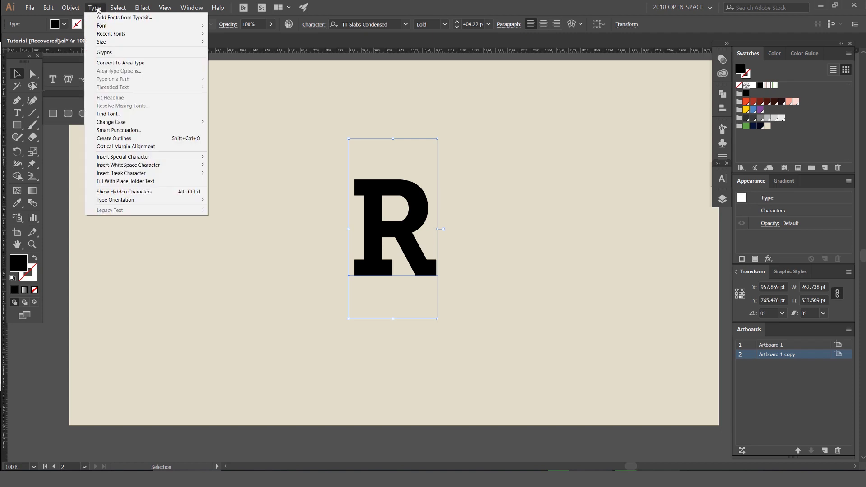
click(145, 138)
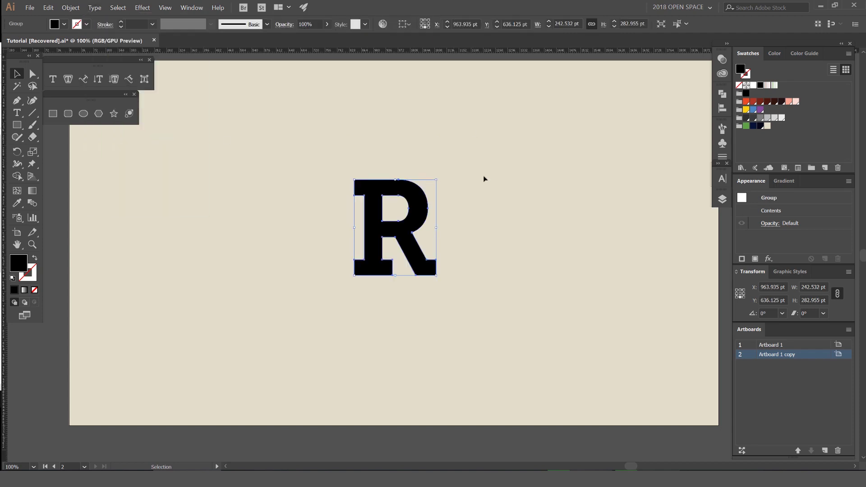
Scale the outlined R up proportionally to about 440 × 513 pt
click(431, 185)
click(429, 186)
drag(435, 180, 478, 169)
click(478, 168)
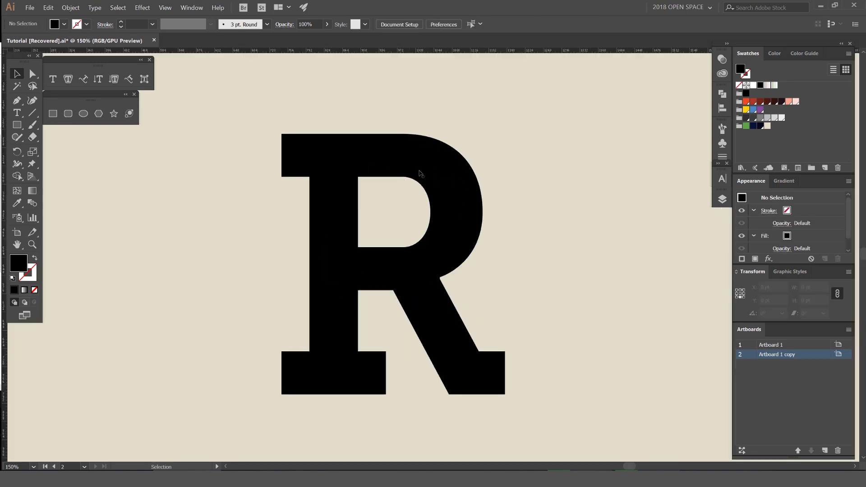
Pull in the end points of the stem foot's inner serif with Direct Selection so they line up with the stem's right edge
scroll(400, 180, up, 1)
scroll(391, 337, down, 3)
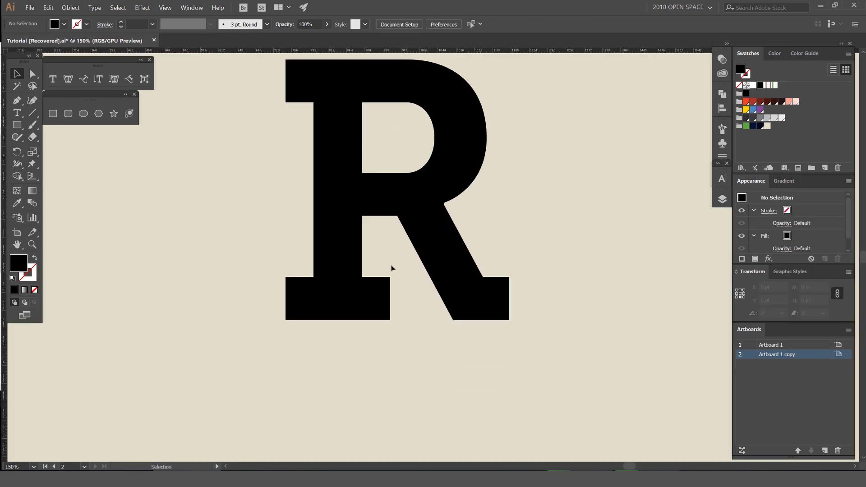
key(a)
drag(406, 266, 377, 342)
scroll(358, 284, up, 2)
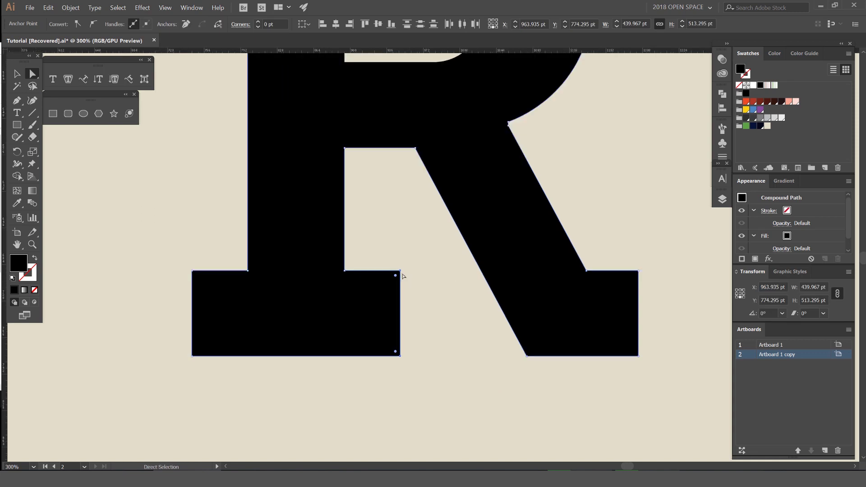
drag(388, 273, 345, 278)
click(338, 282)
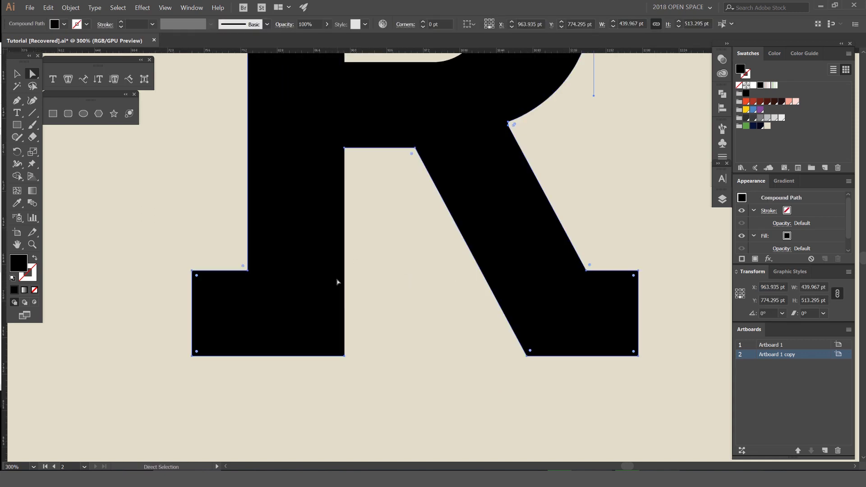
drag(349, 188, 329, 139)
drag(320, 386, 384, 322)
key(ctrl+0)
key(v)
click(491, 224)
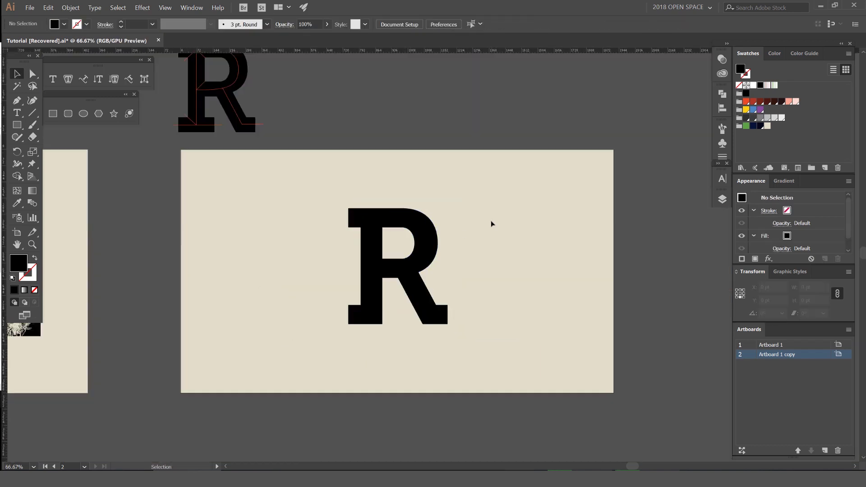
Get the Pen tool ready with a yellow stroke colour
scroll(427, 258, up, 1)
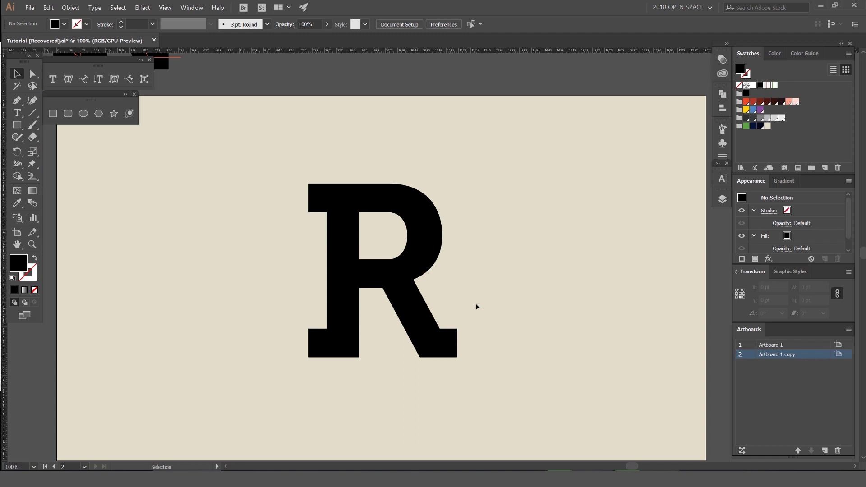
scroll(476, 307, up, 1)
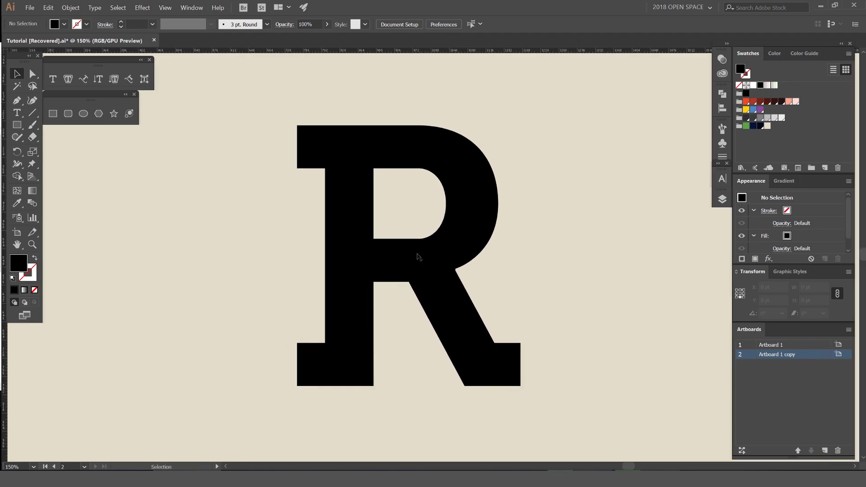
key(p)
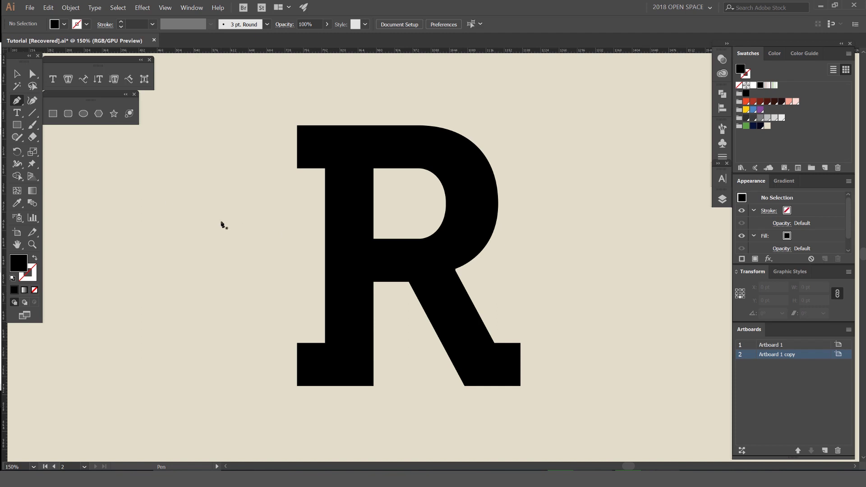
key(x)
click(747, 110)
key(x)
Draw an open centre-line path through the stem's foot, up the middle of the stem and out past the upper-left serif
scroll(309, 356, up, 1)
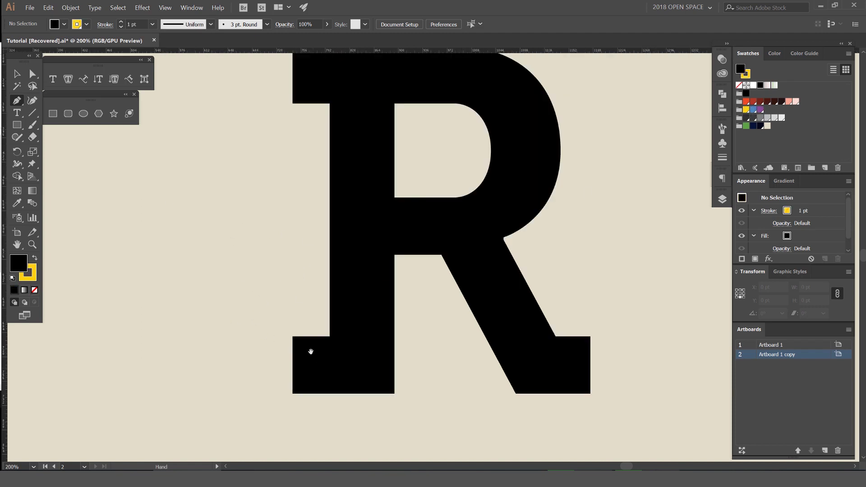
drag(311, 351, 302, 287)
scroll(258, 301, up, 1)
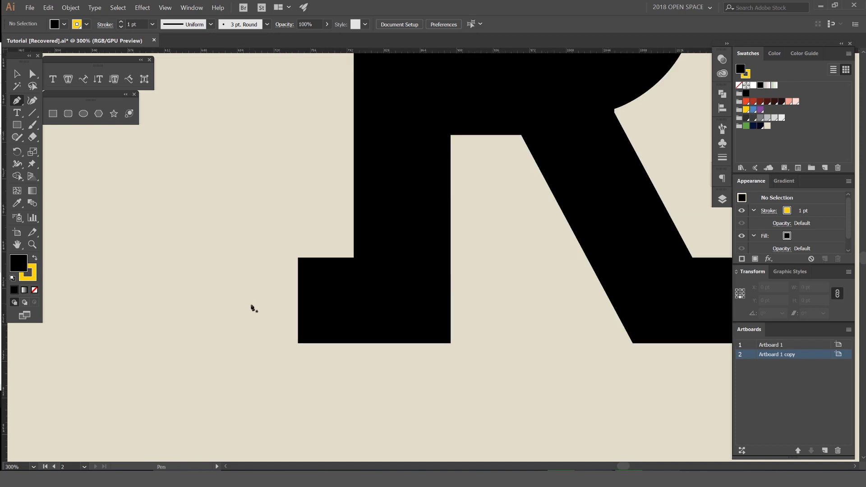
scroll(359, 313, down, 2)
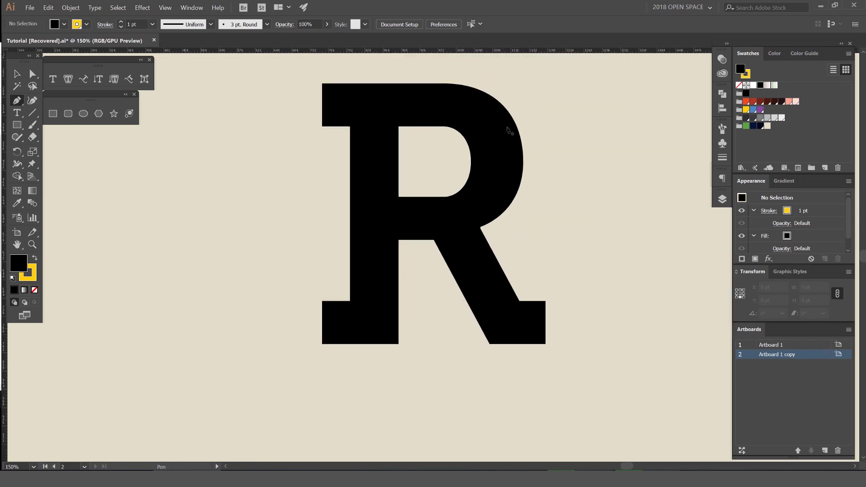
scroll(374, 325, up, 1)
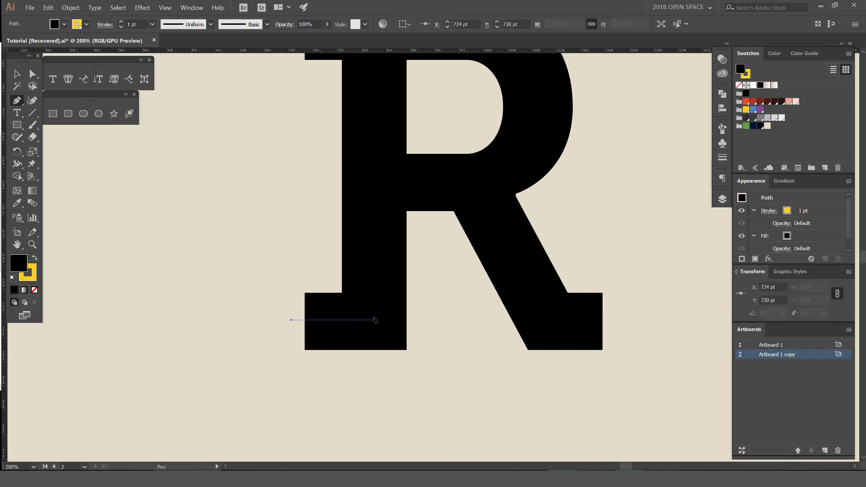
click(373, 320)
drag(376, 62, 362, 169)
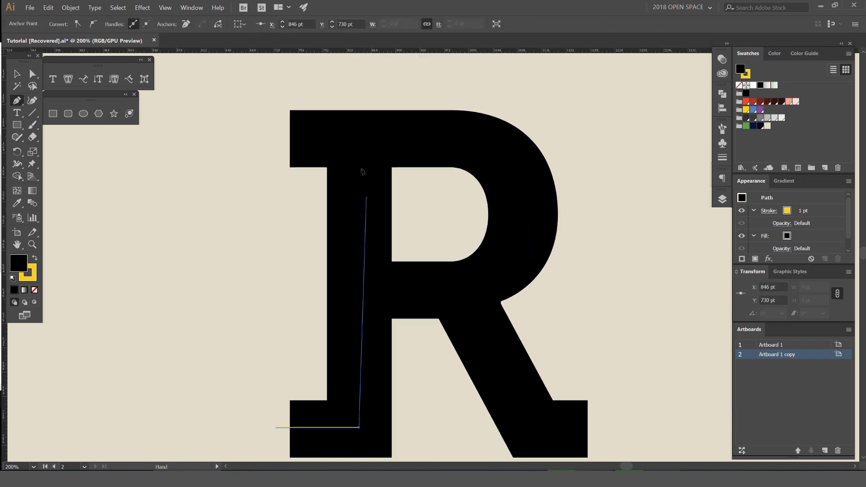
click(359, 140)
click(262, 140)
Remove the fill from the stem's centre-line path and set its stroke weight to 4 pt
key(x)
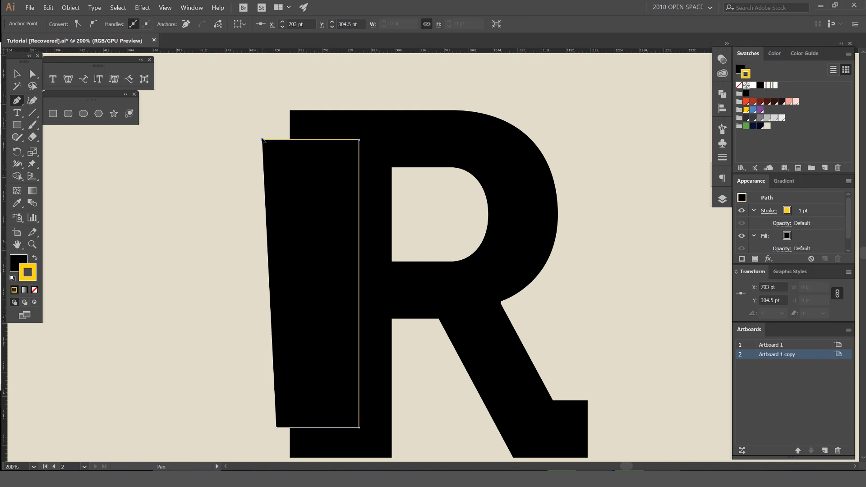
key(slash)
ctrl+click(265, 112)
scroll(276, 138, up, 3)
drag(276, 166, 226, 118)
click(121, 22)
click(121, 22)
click(121, 22)
click(178, 134)
scroll(177, 134, down, 5)
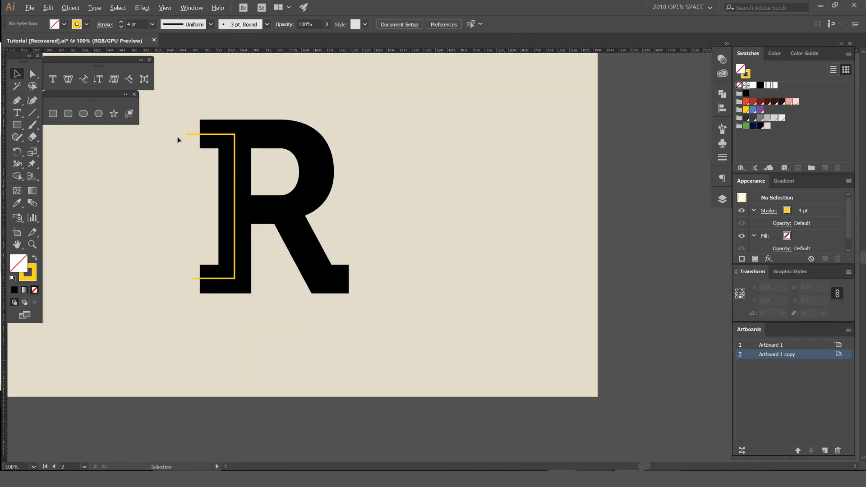
Draw a yellow centre-line path from the top of the stem line around the middle of the bowl and back to the stem line
scroll(266, 143, up, 4)
key(p)
click(365, 140)
click(464, 140)
drag(533, 213, 537, 283)
scroll(499, 289, up, 2)
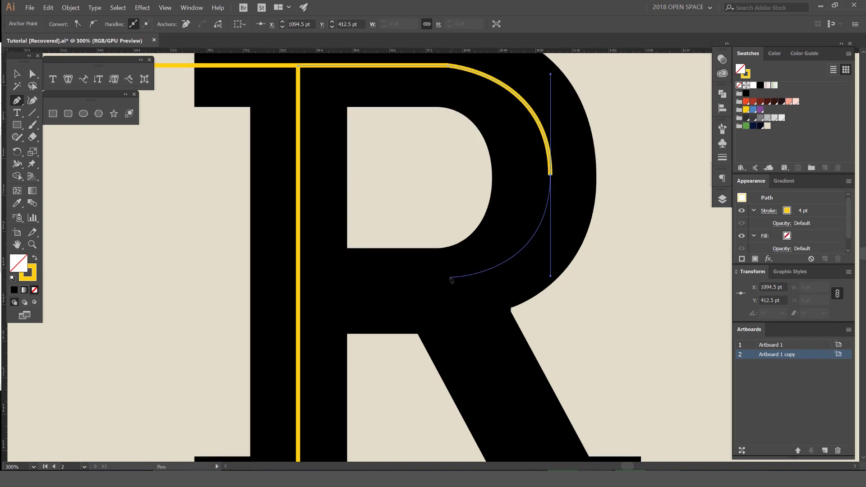
drag(450, 280, 429, 277)
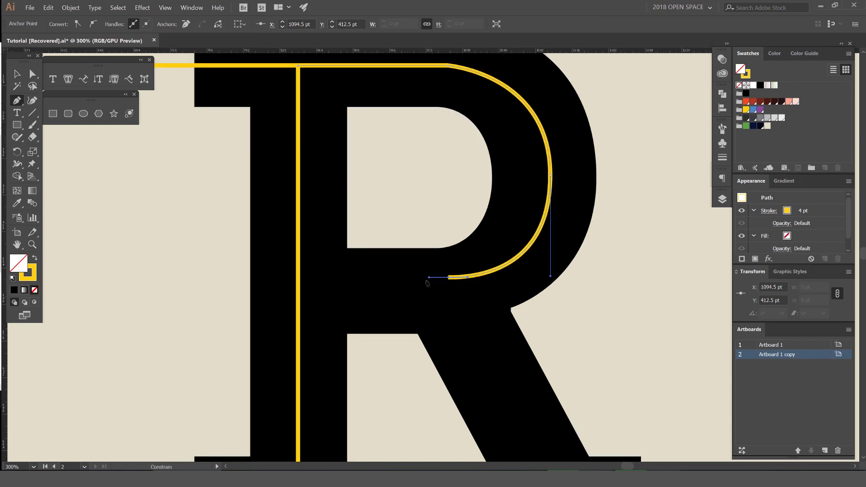
click(298, 278)
ctrl+click(333, 286)
Draw an open path from the bowl's centre line down the middle of the diagonal leg and horizontally out past its foot
scroll(339, 286, down, 2)
drag(522, 299, 487, 238)
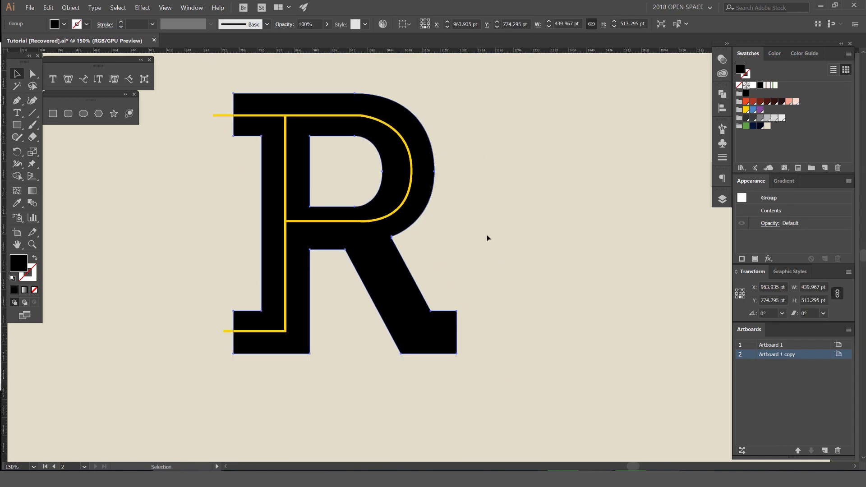
ctrl+click(487, 237)
click(361, 222)
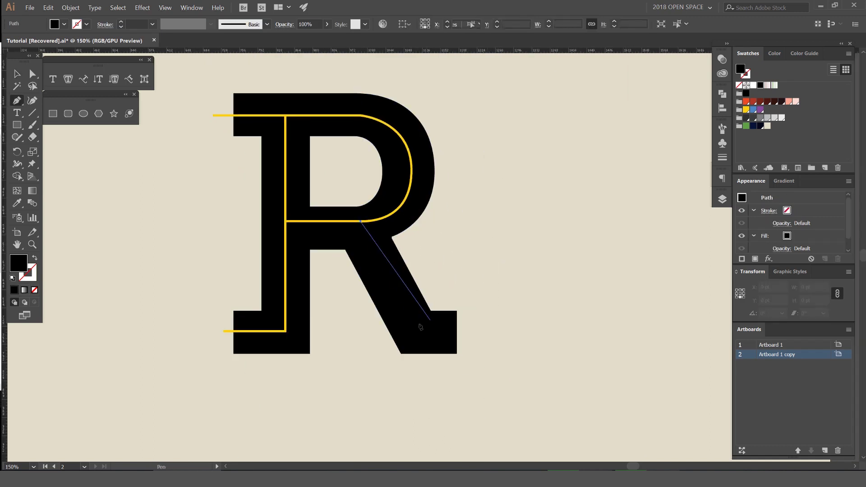
drag(418, 331, 484, 337)
shift+click(485, 337)
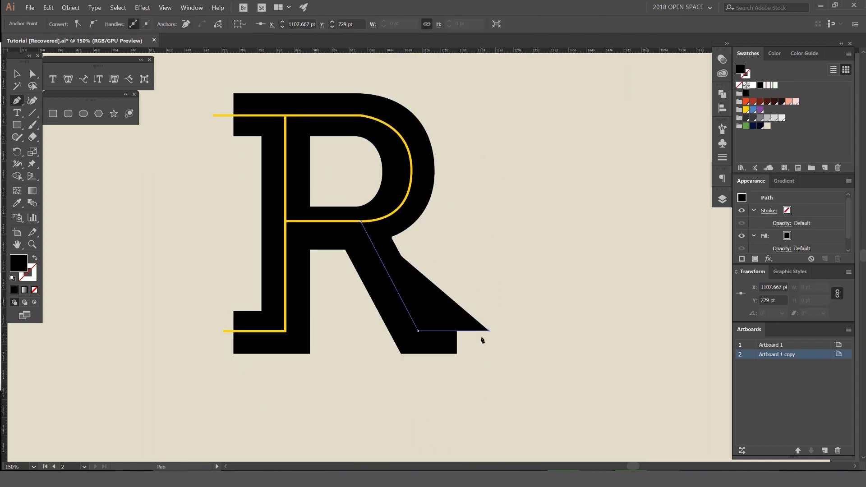
Copy the stem line's yellow 4 pt stroke and empty fill onto the leg's centre-line path with the Eyedropper
key(ctrl+plus)
key(i)
key(ctrl+minus)
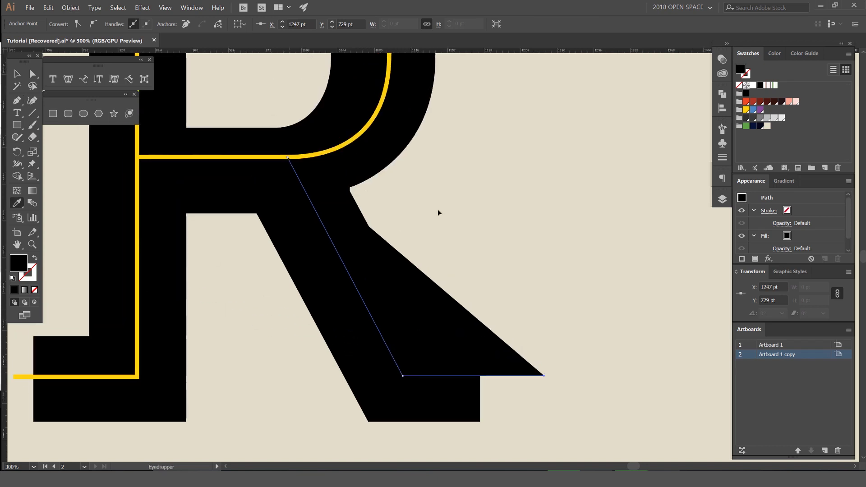
key(v)
click(321, 189)
click(476, 309)
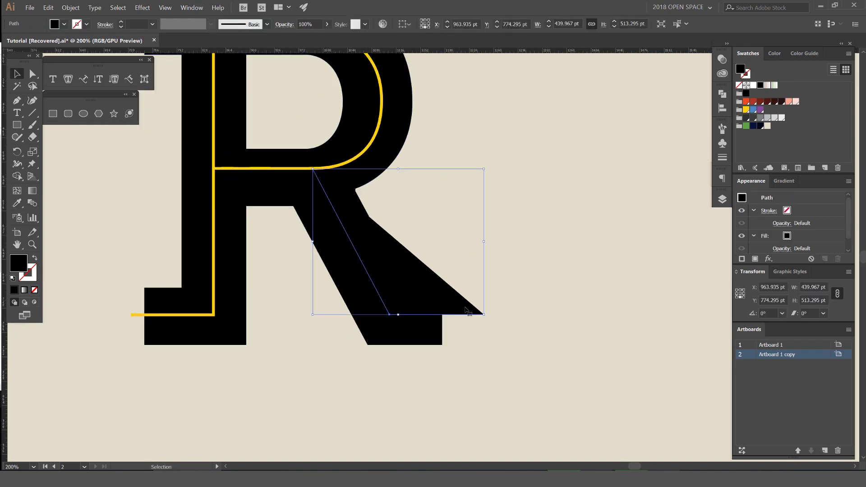
key(i)
scroll(199, 240, up, 4)
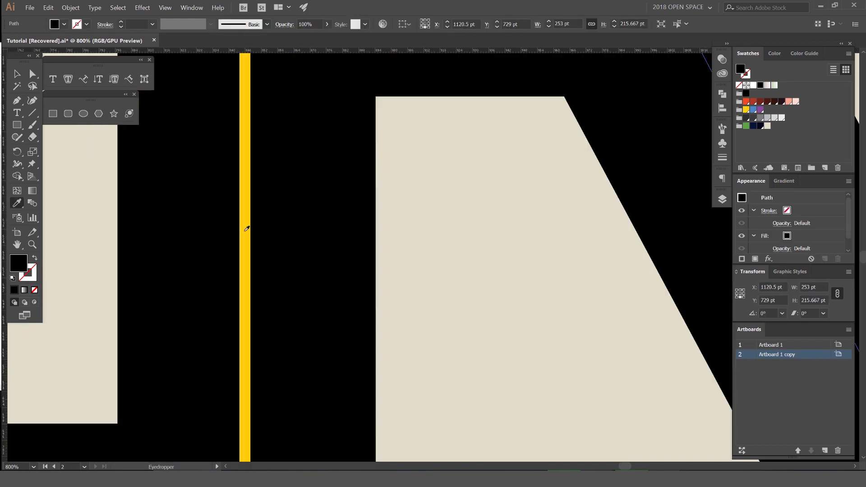
scroll(241, 227, down, 4)
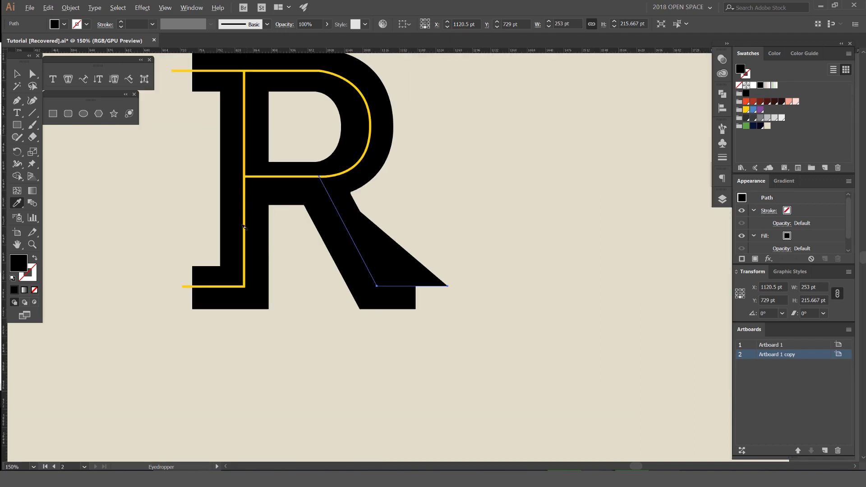
key(ctrl+y)
click(372, 152)
key(ctrl+y)
key(v)
click(510, 242)
key(ctrl+1)
Stretch the bowl's centre-line path slightly downward so its lower line runs through the middle of the bowl's lower stroke
scroll(482, 247, up, 2)
key(o)
key(p)
drag(335, 255, 379, 205)
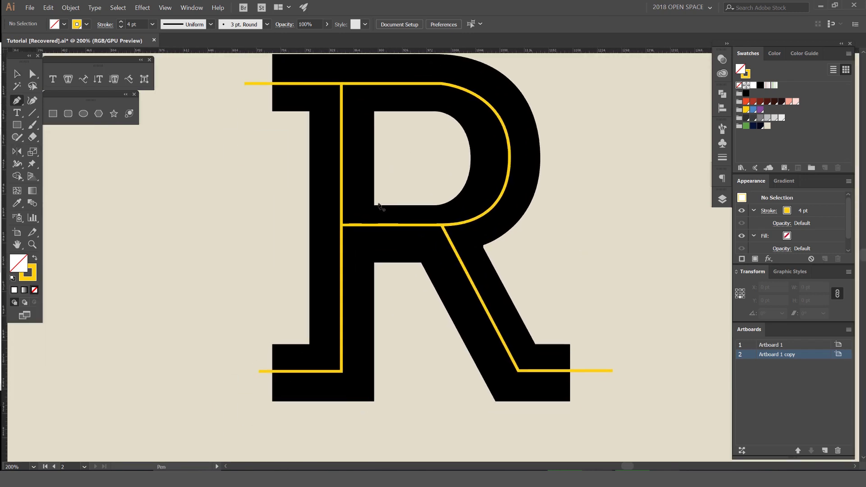
scroll(429, 130, down, 1)
drag(432, 183, 431, 194)
scroll(431, 194, up, 2)
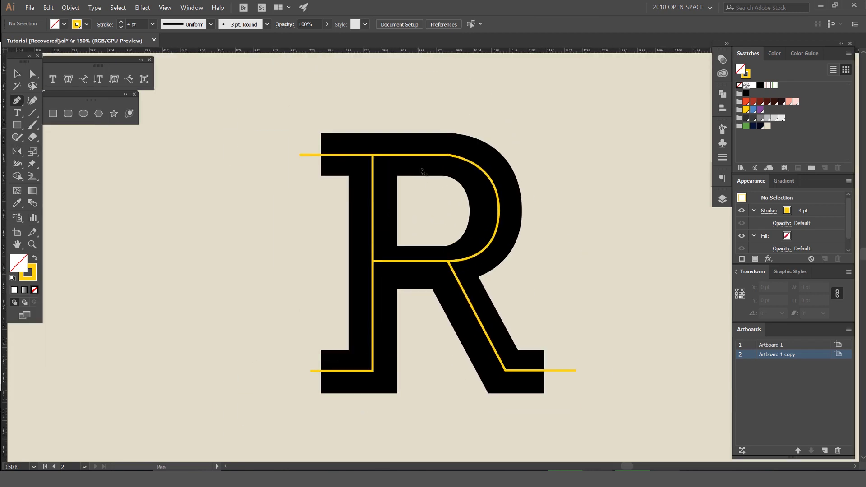
scroll(426, 268, up, 2)
key(v)
click(445, 263)
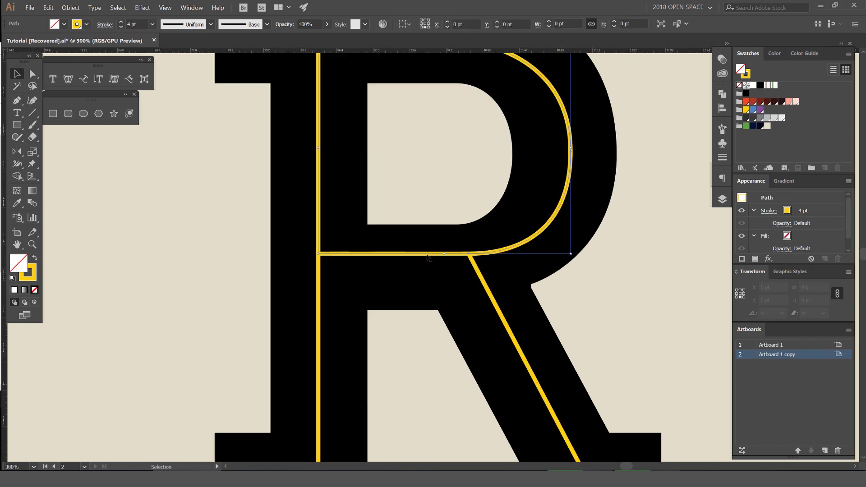
drag(444, 254, 446, 266)
drag(628, 315, 559, 251)
Move the top end point of the leg's centre-line path down onto the bowl's lower centre line
key(a)
click(404, 203)
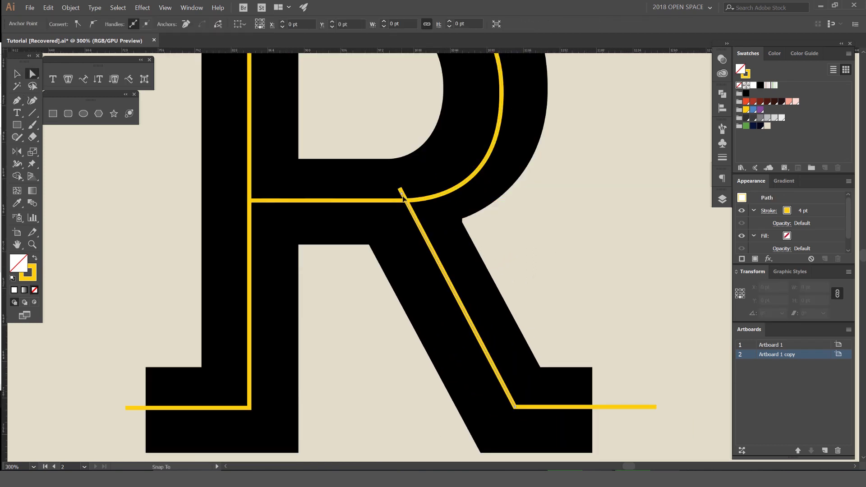
drag(403, 203, 403, 201)
click(557, 211)
scroll(556, 211, down, 3)
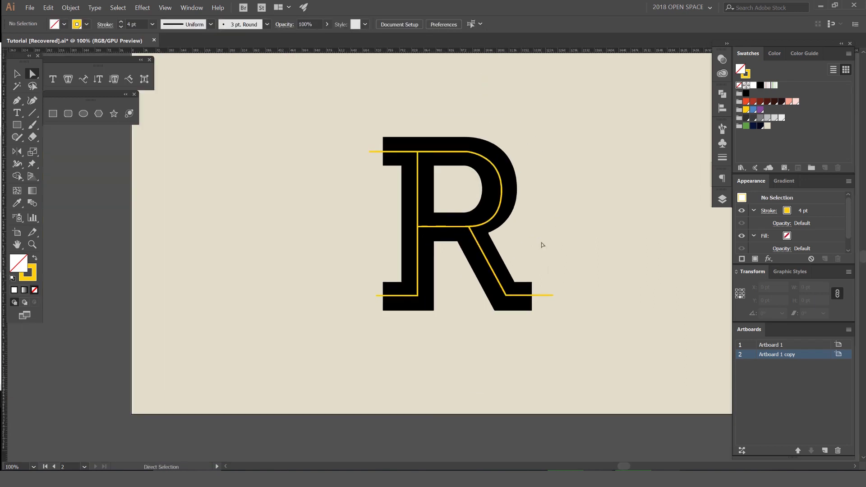
scroll(493, 204, up, 2)
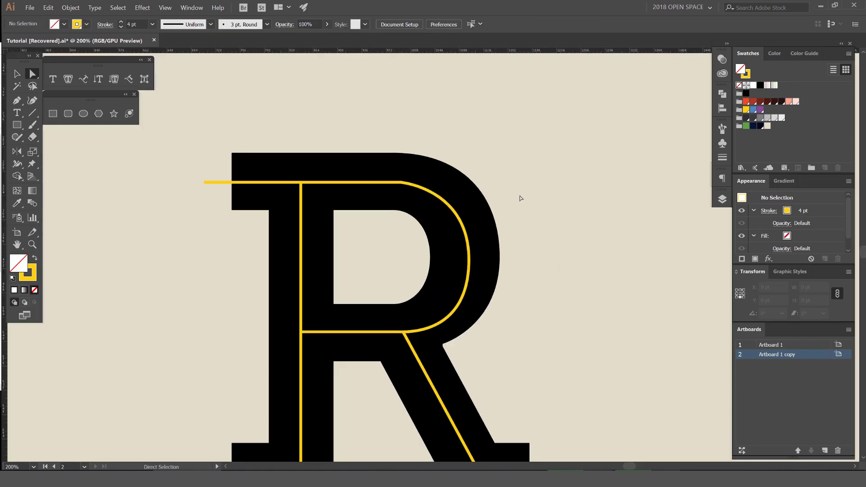
Draw a diagonal line from the top junction of the stem and bowl lines through the counter's upper-left corner
key(p)
scroll(315, 190, up, 4)
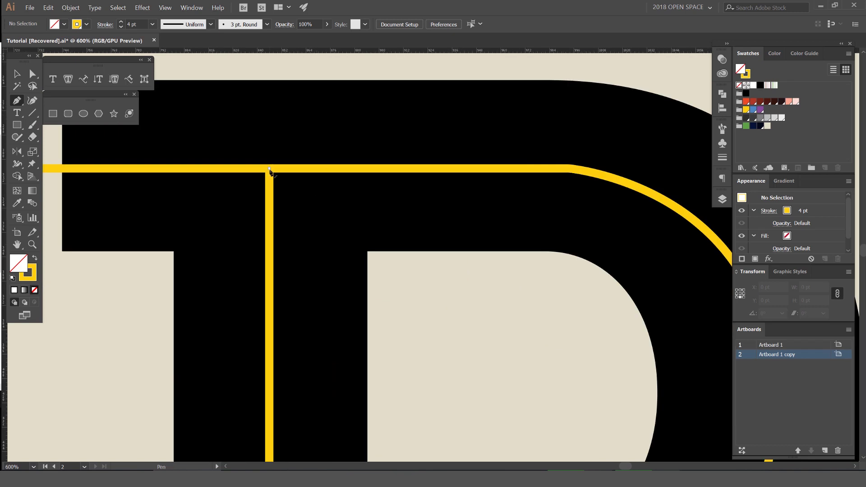
click(270, 170)
click(412, 289)
key(v)
scroll(426, 261, down, 3)
scroll(381, 289, up, 1)
Draw a diagonal line from the lower junction of the stem and bowl lines through the counter's lower-left corner
key(p)
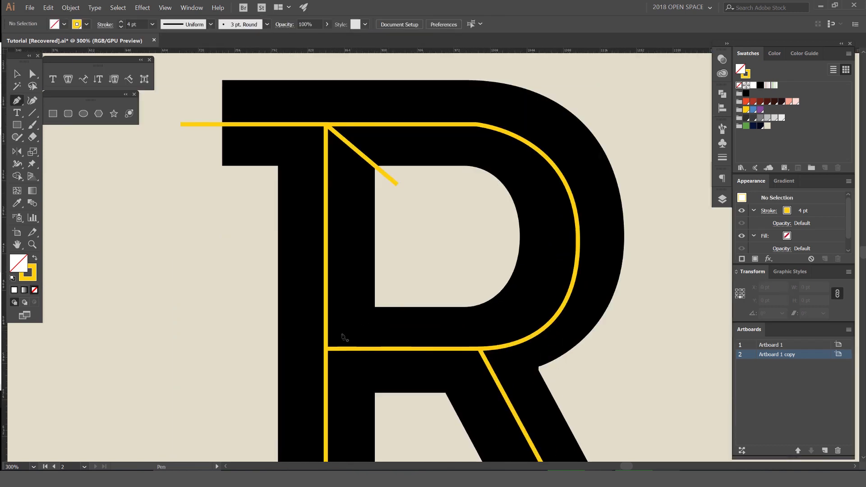
click(325, 349)
click(402, 284)
scroll(416, 284, down, 3)
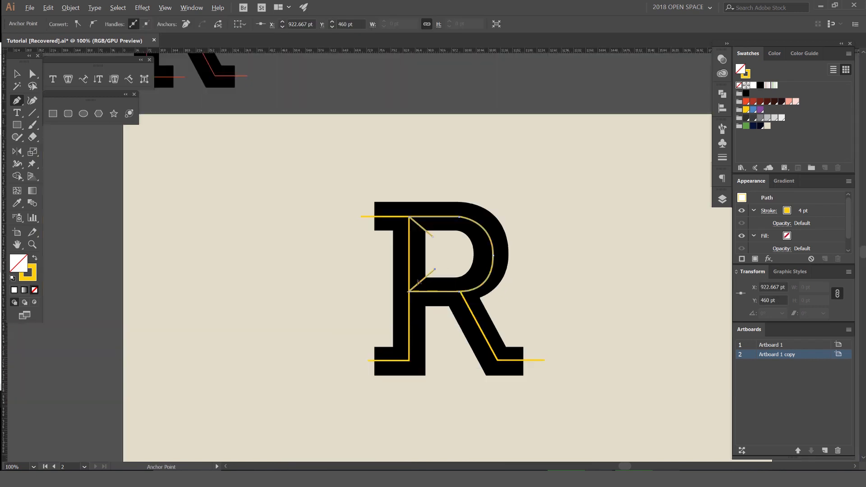
Adjust the free end of the lower diagonal so the line passes exactly through the counter's lower-left corner
scroll(522, 253, up, 5)
drag(521, 253, 373, 280)
scroll(373, 280, up, 2)
key(a)
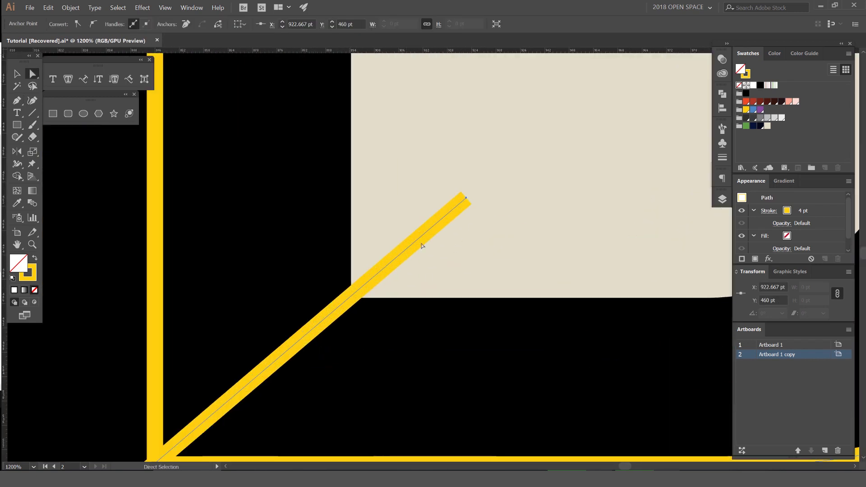
mouse_move(467, 200)
mouse_down()
mouse_move(338, 304)
mouse_move(380, 278)
mouse_move(340, 319)
mouse_move(452, 229)
mouse_move(470, 199)
mouse_up()
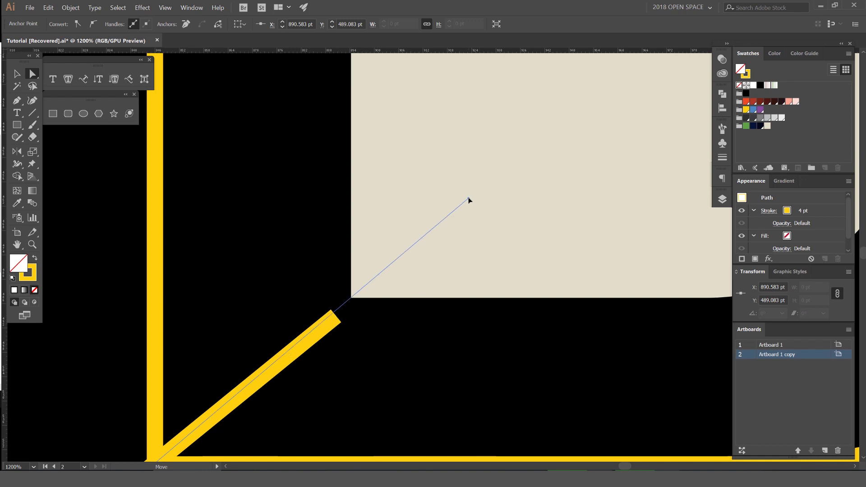
scroll(470, 199, down, 5)
drag(549, 164, 444, 228)
scroll(444, 228, down, 4)
key(v)
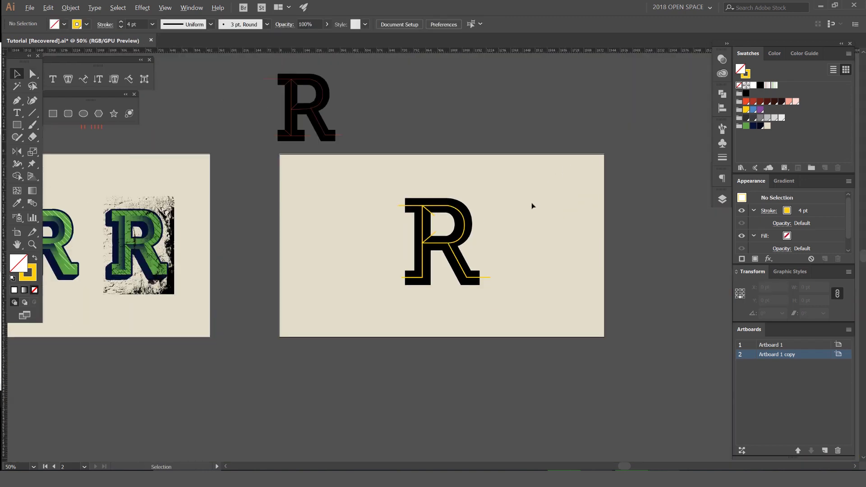
scroll(531, 202, up, 2)
drag(437, 194, 501, 141)
scroll(499, 144, up, 1)
key(ctrl+a)
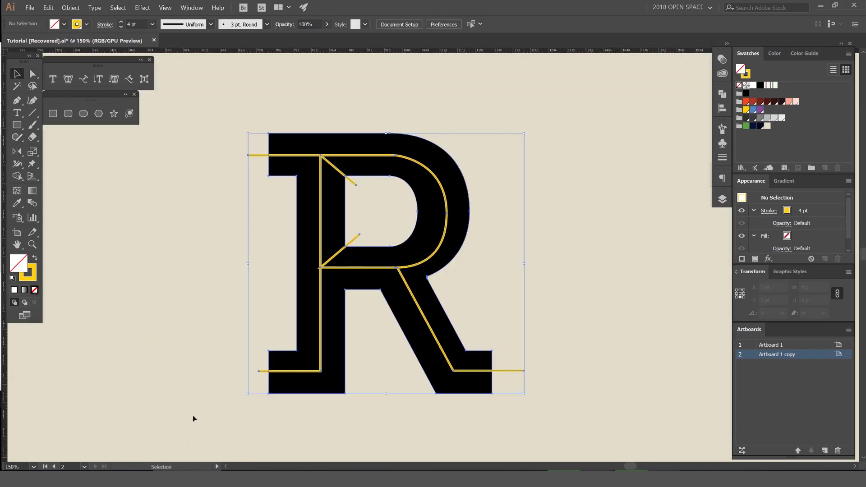
key(shift+m)
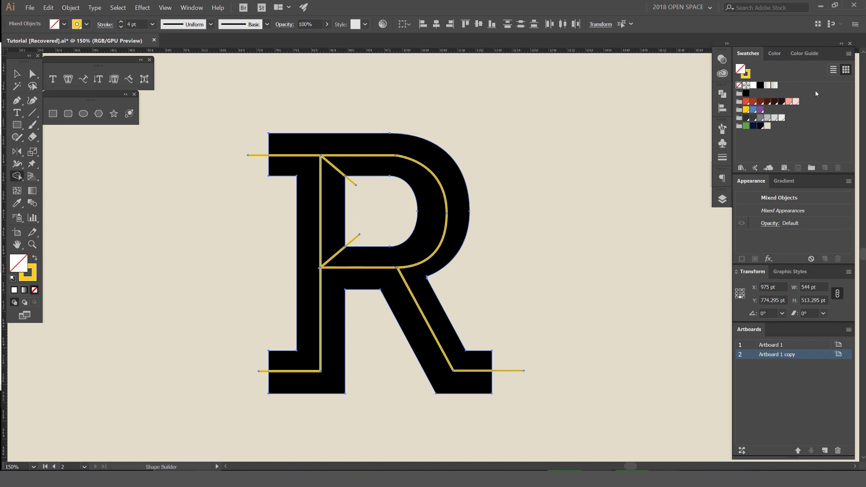
click(746, 126)
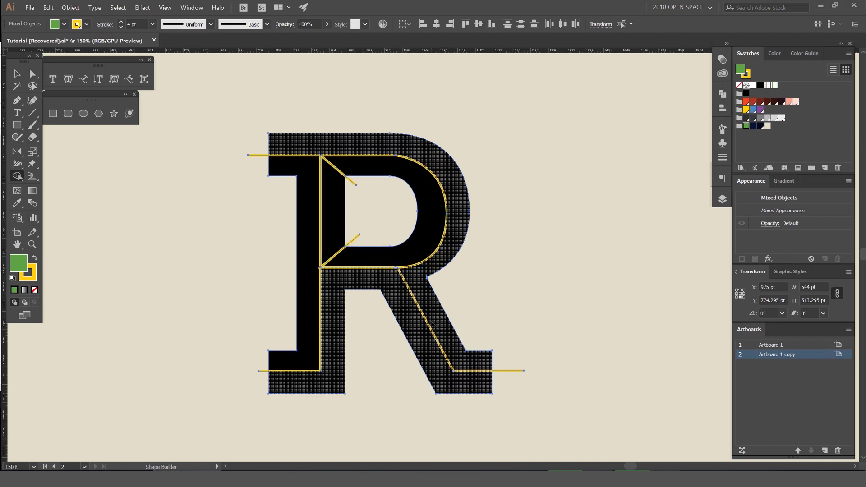
Snap the leg path's top end point onto the bowl line's anchor where the lower curve begins
scroll(398, 279, up, 2)
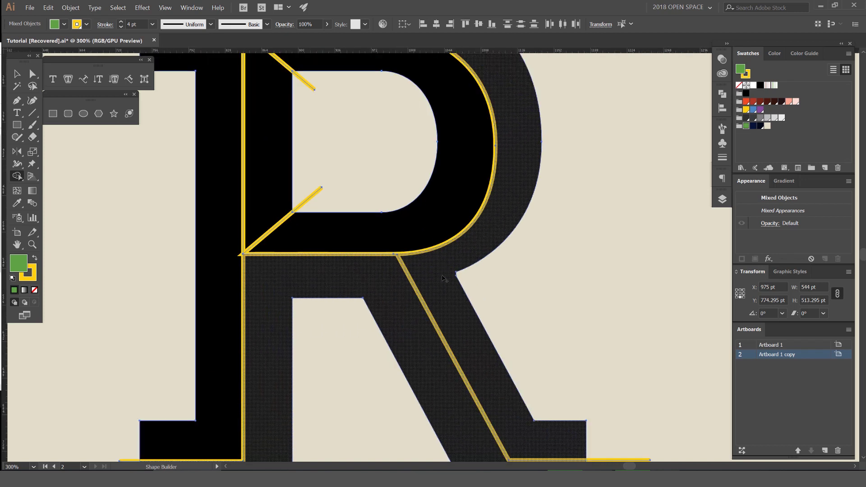
scroll(452, 278, down, 2)
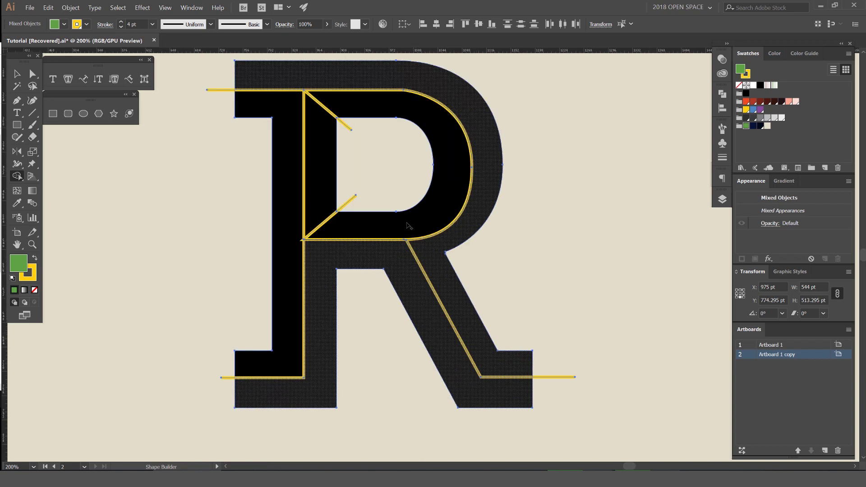
scroll(406, 229, up, 10)
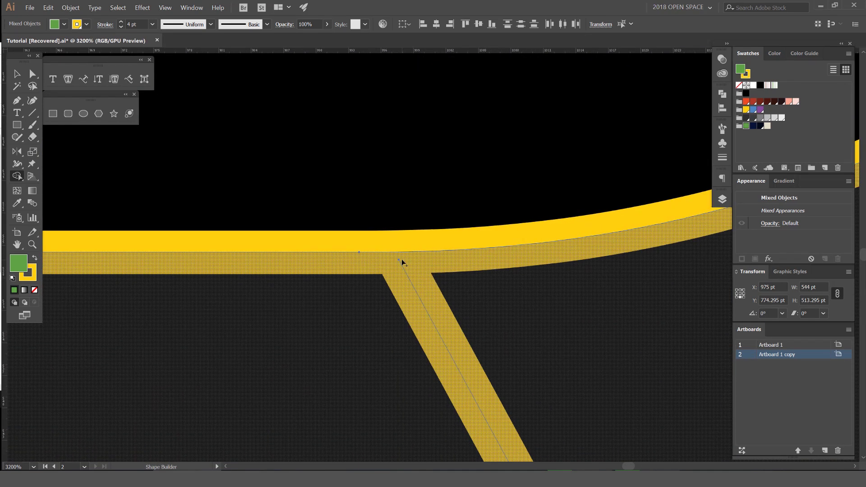
key(a)
drag(400, 260, 365, 251)
key(ctrl+y)
scroll(367, 253, up, 1)
scroll(364, 251, down, 1)
key(ctrl+y)
scroll(364, 251, down, 7)
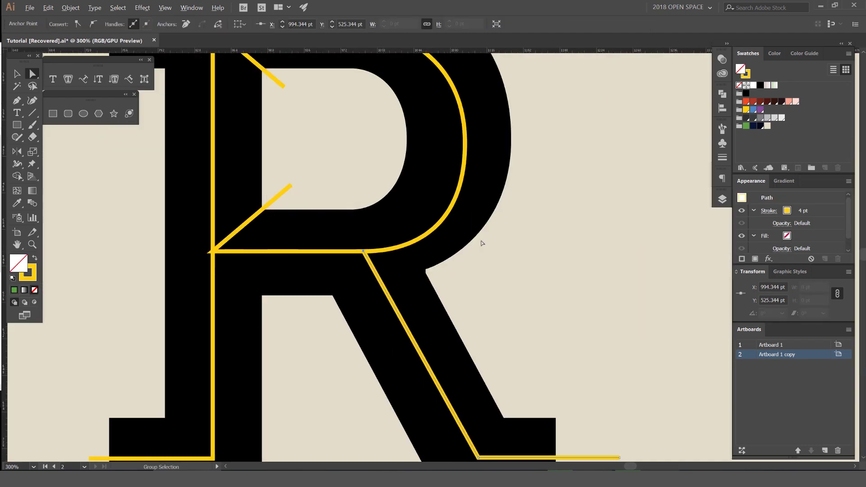
click(519, 236)
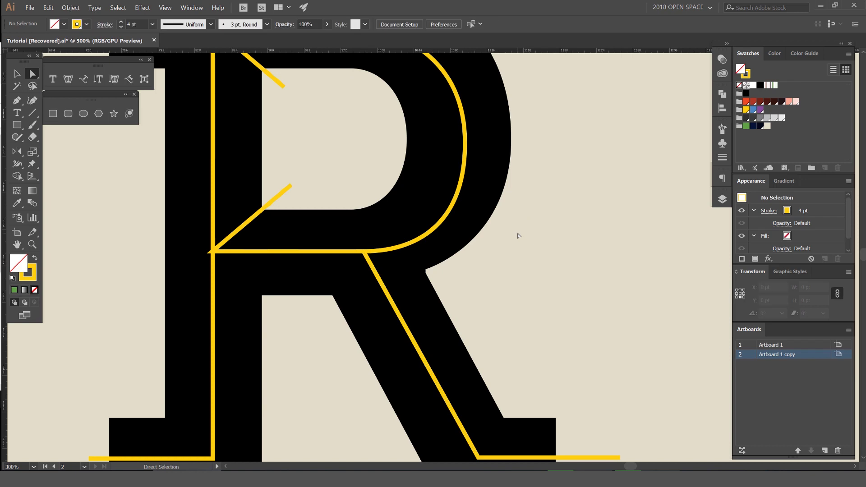
Select the letter with all its centre lines for the Shape Builder, choose the green fill and remove the lines' stroke
scroll(519, 236, down, 3)
key(v)
drag(567, 122, 322, 366)
scroll(529, 287, up, 1)
drag(570, 271, 529, 284)
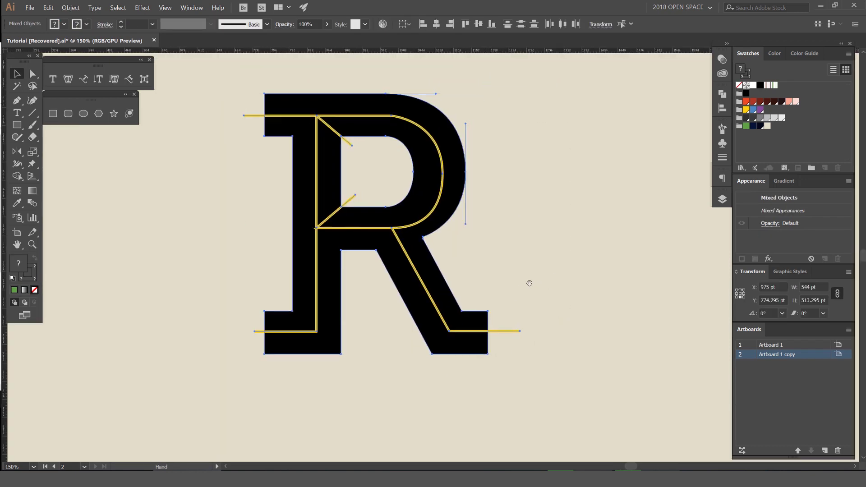
key(shift+m)
mouse_move(18, 176)
mouse_down()
mouse_move(54, 176)
mouse_move(18, 178)
mouse_up()
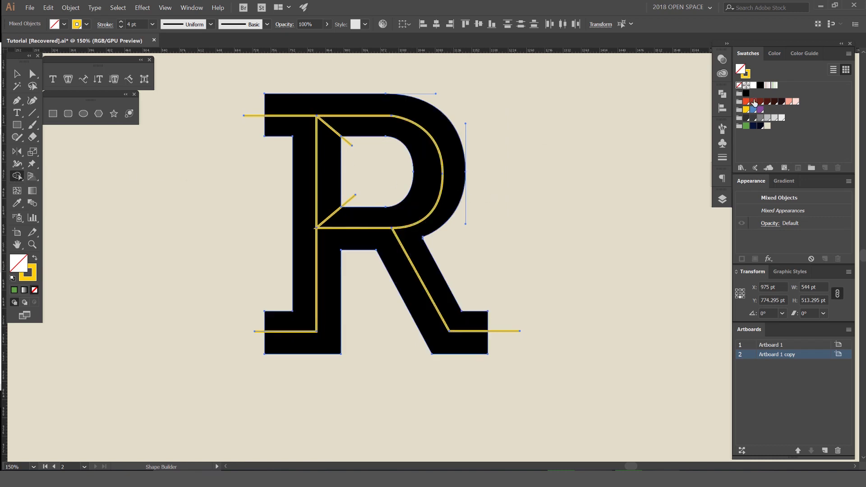
click(747, 127)
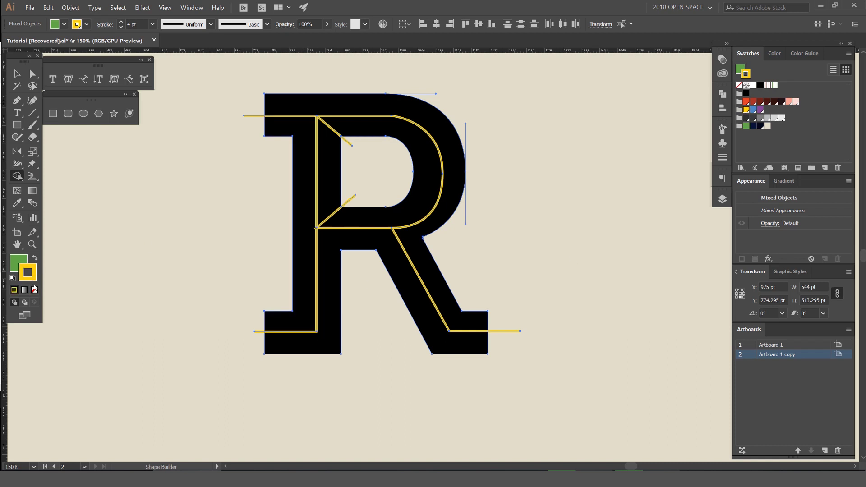
click(34, 291)
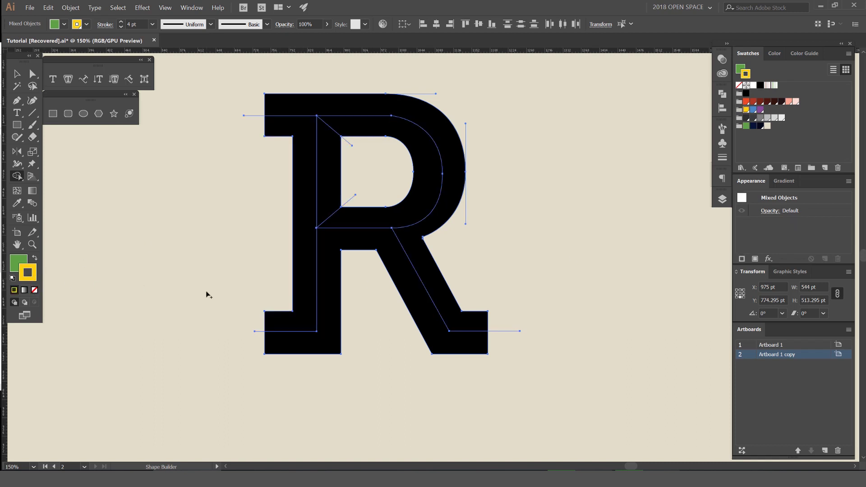
key(x)
Fill each region of the R divided by the centre lines with green using the Shape Builder
click(304, 111)
click(331, 121)
click(324, 135)
click(300, 133)
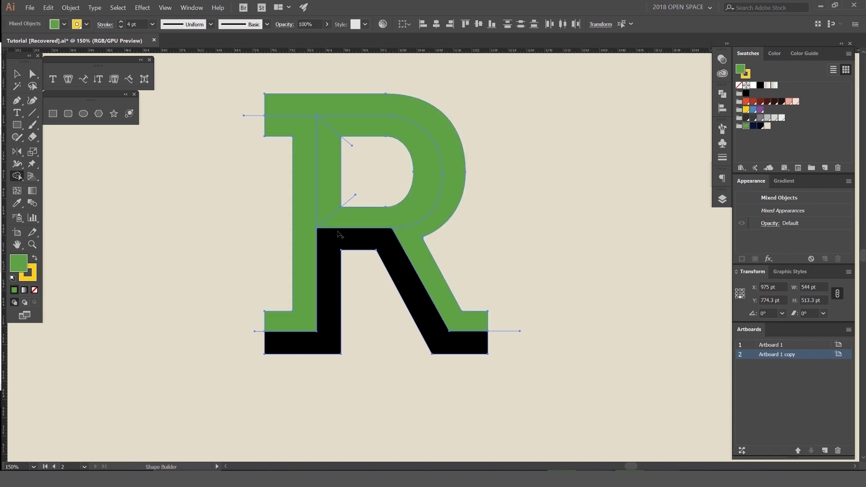
click(371, 245)
key(v)
click(493, 242)
Try to move the divided parts of the R apart, undoing each move
drag(455, 172, 479, 144)
key(ctrl+z)
drag(422, 149, 501, 127)
key(ctrl+z)
drag(402, 295, 402, 326)
key(ctrl+z)
key(v)
scroll(451, 250, down, 2)
scroll(512, 178, up, 2)
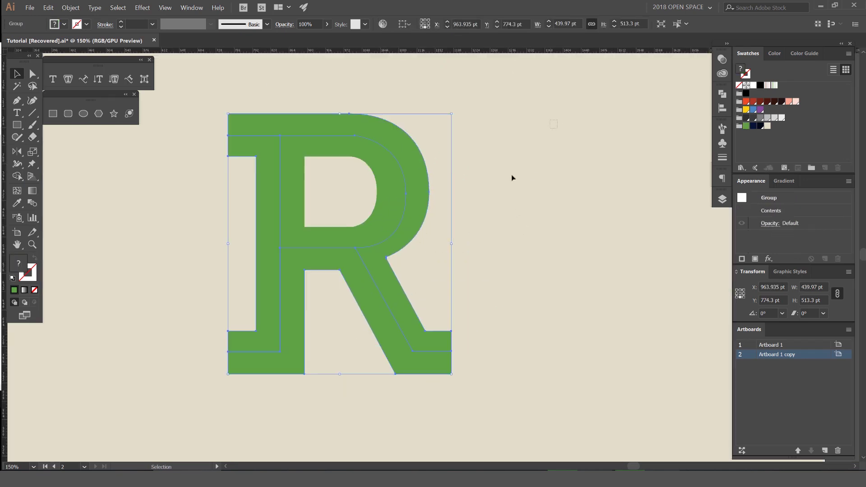
Select all the artwork and ungroup it into separate pieces
key(ctrl+a)
click(70, 8)
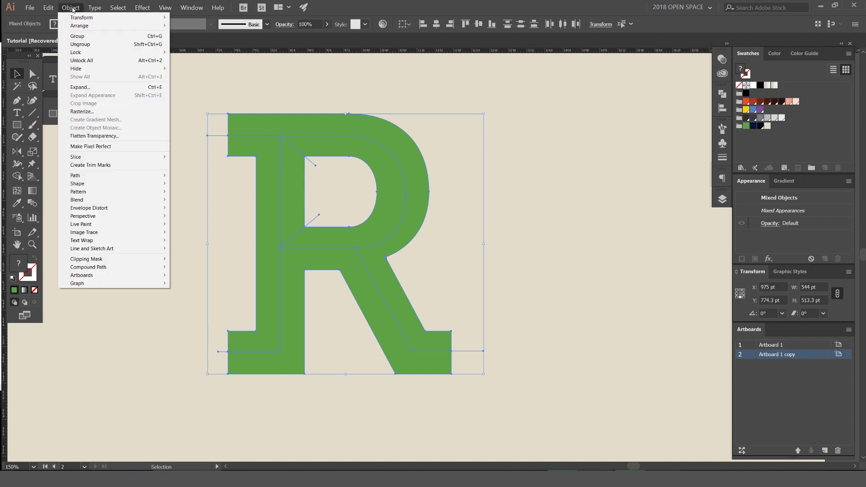
click(112, 44)
click(570, 150)
Test moving the outer bowl, inner stem, left stem and lower leg pieces apart, and undo all four moves
drag(405, 138, 479, 148)
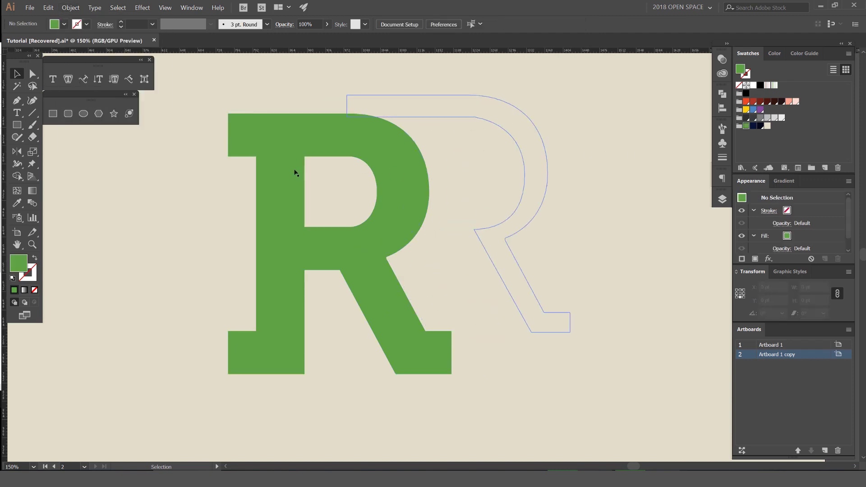
drag(294, 171, 314, 266)
drag(265, 201, 228, 184)
drag(363, 285, 411, 283)
key(ctrl+z)
key(ctrl+z)
key(ctrl+z)
key(ctrl+z)
click(560, 242)
Paint a dark navy arrow pointing from the upper right toward the R's bowl, and undo the brush strokes
scroll(528, 210, down, 1)
drag(515, 179, 487, 206)
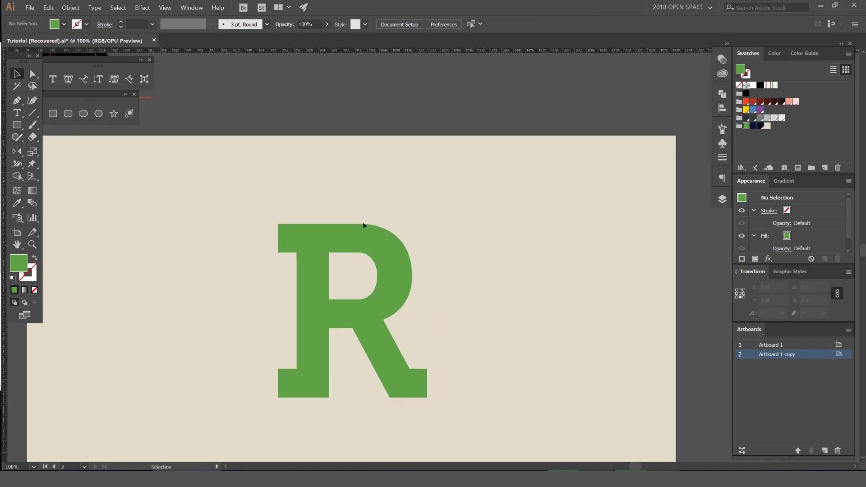
scroll(441, 215, up, 1)
drag(502, 145, 459, 189)
click(754, 126)
key(b)
mouse_move(413, 138)
mouse_down()
mouse_move(393, 206)
mouse_move(504, 205)
mouse_up()
drag(391, 211, 630, 95)
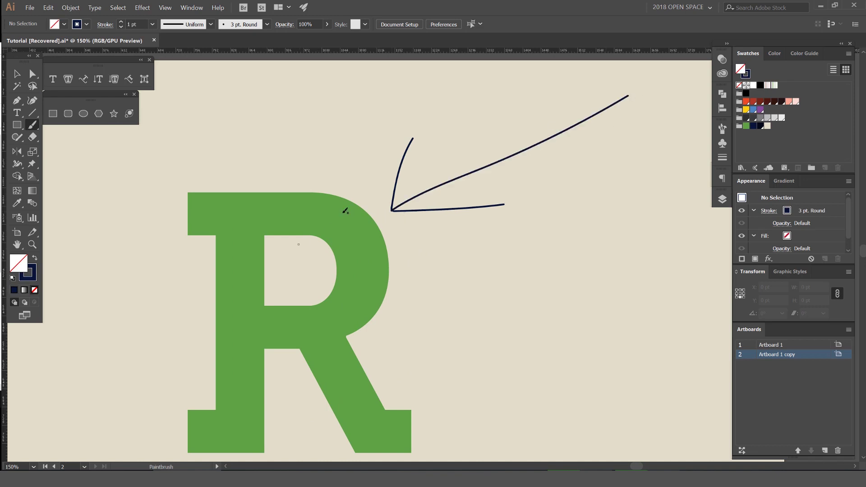
key(ctrl+z)
key(ctrl+z)
Fill the inner bowl piece of the green R with the dark navy swatch
key(v)
drag(337, 244, 376, 230)
key(a)
click(395, 204)
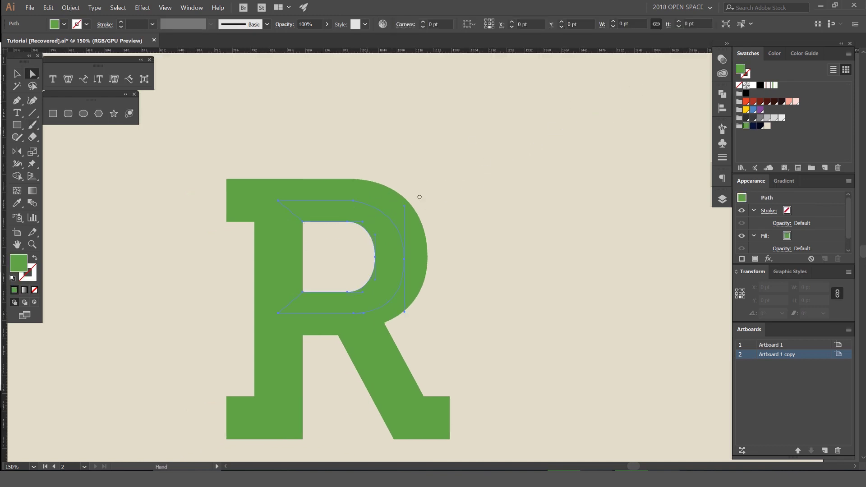
scroll(451, 203, left, 2)
scroll(451, 203, down, 1)
click(753, 126)
click(409, 196)
Fill the left stem piece and the lower leg piece with dark navy, and deselect the artwork
click(361, 207)
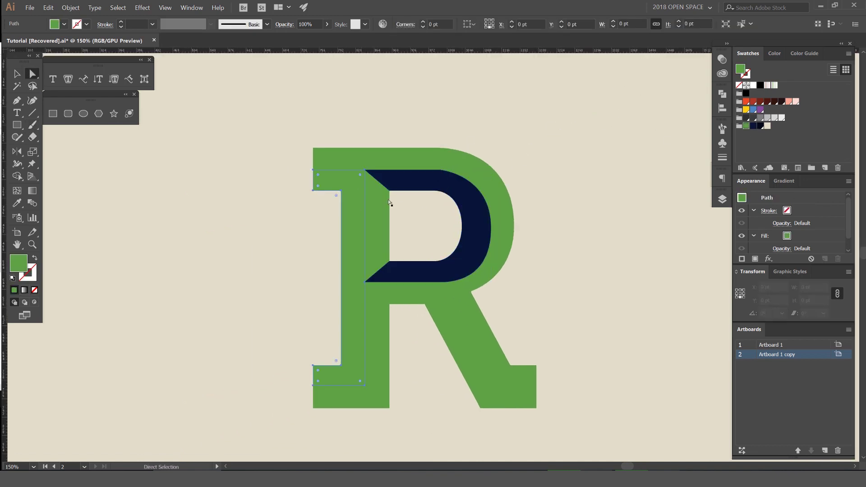
click(753, 126)
click(428, 302)
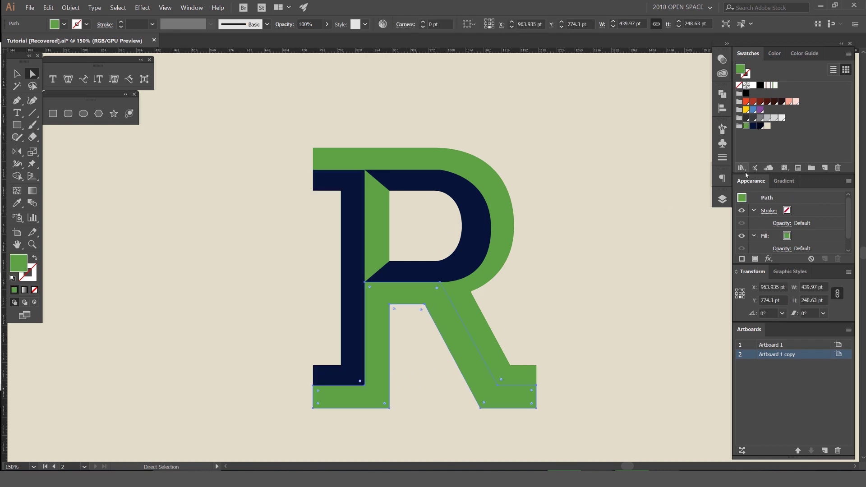
click(754, 126)
click(537, 244)
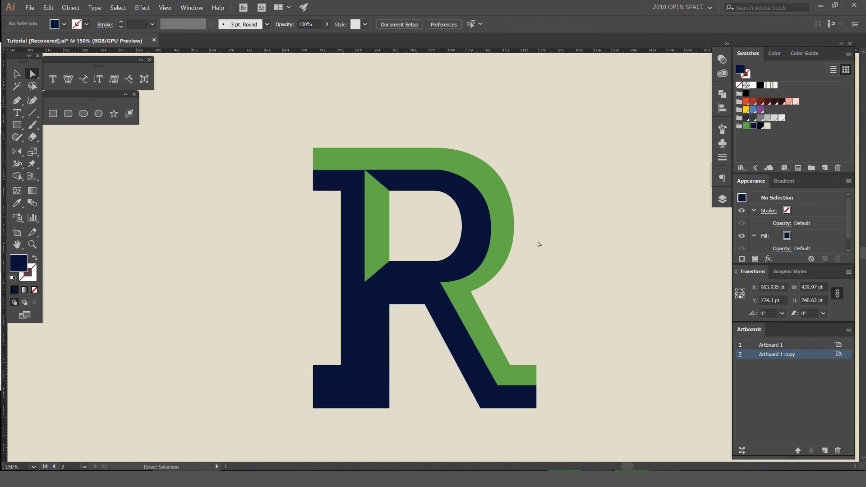
Examine the green and navy faces of the R from the inner stem to the diagonal leg
scroll(545, 263, down, 3)
scroll(575, 231, up, 3)
key(v)
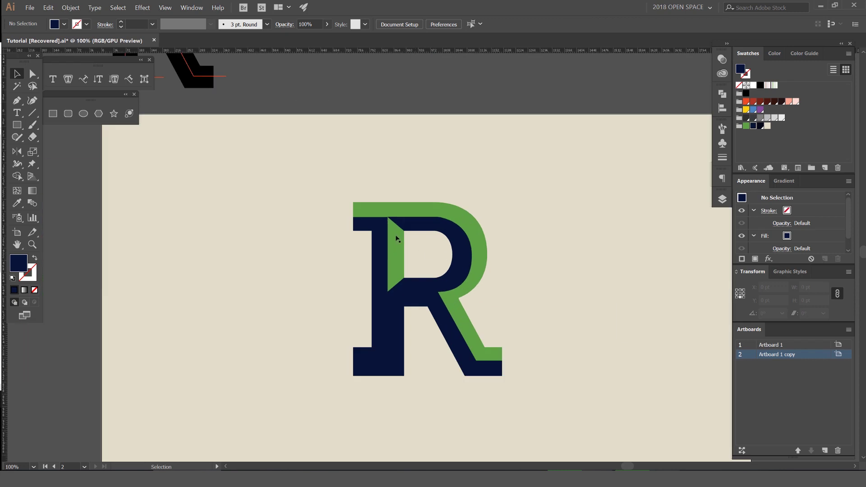
scroll(465, 340, up, 2)
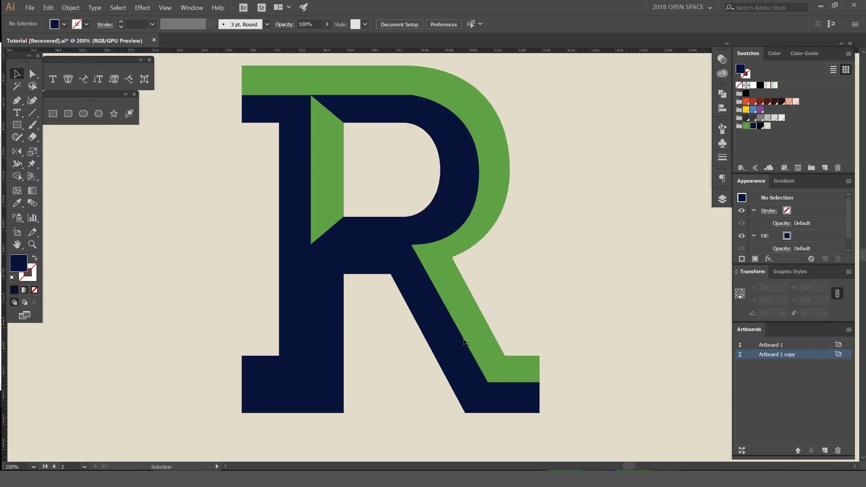
scroll(546, 261, down, 1)
scroll(568, 244, up, 1)
scroll(575, 238, down, 1)
scroll(577, 231, down, 2)
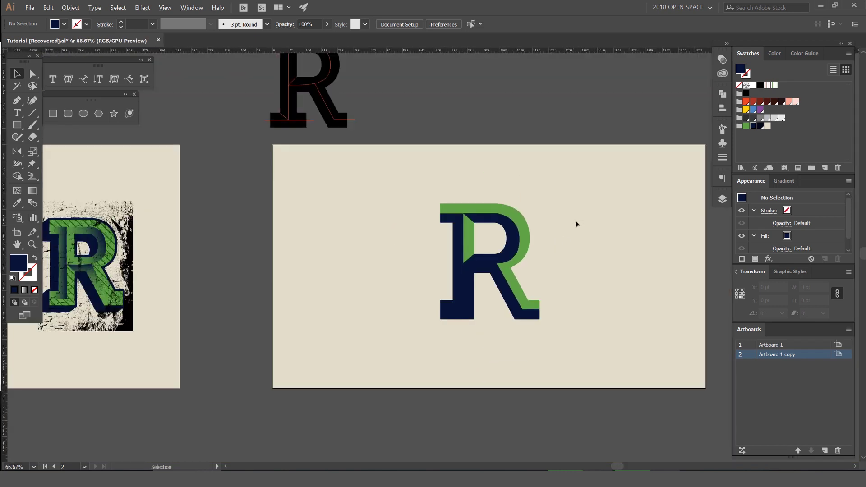
Scale the whole R down slightly and place a duplicate of it beside the original on the same artboard
drag(530, 270, 447, 315)
drag(586, 267, 607, 255)
drag(552, 195, 542, 205)
drag(517, 242, 360, 241)
click(496, 179)
drag(510, 176, 502, 182)
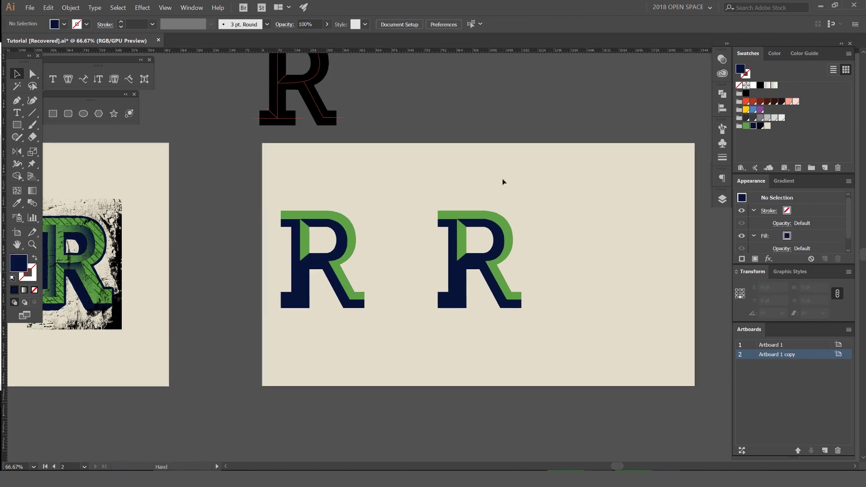
Switch to outline view and delete the leftover stray path near the top of the right-hand R's bowl
scroll(555, 237, up, 5)
key(a)
click(310, 157)
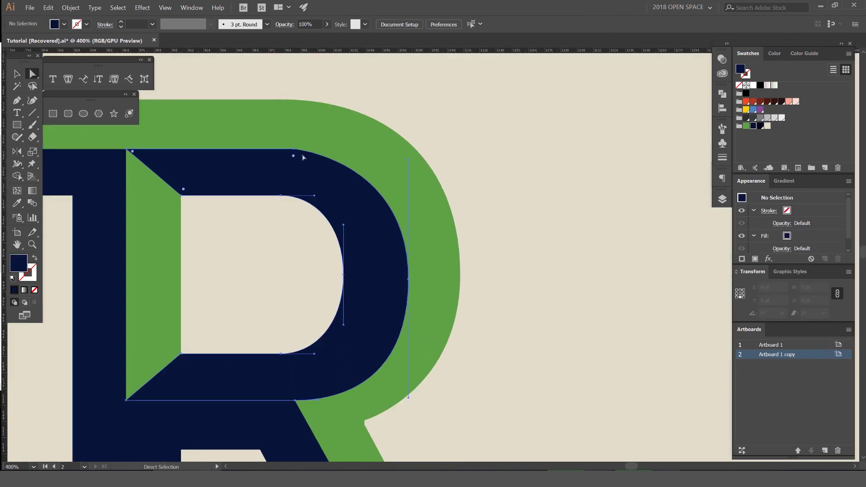
drag(310, 157, 635, 194)
click(315, 155)
key(ctrl+y)
drag(312, 135, 224, 226)
key(Delete)
Delete the remaining leftover stray paths around the right-hand R and return to the colour preview
scroll(224, 226, down, 3)
drag(194, 124, 154, 39)
drag(288, 143, 278, 196)
key(Delete)
key(Delete)
drag(435, 286, 412, 326)
key(Delete)
drag(205, 287, 201, 320)
key(Delete)
drag(436, 219, 478, 293)
key(ctrl+y)
key(v)
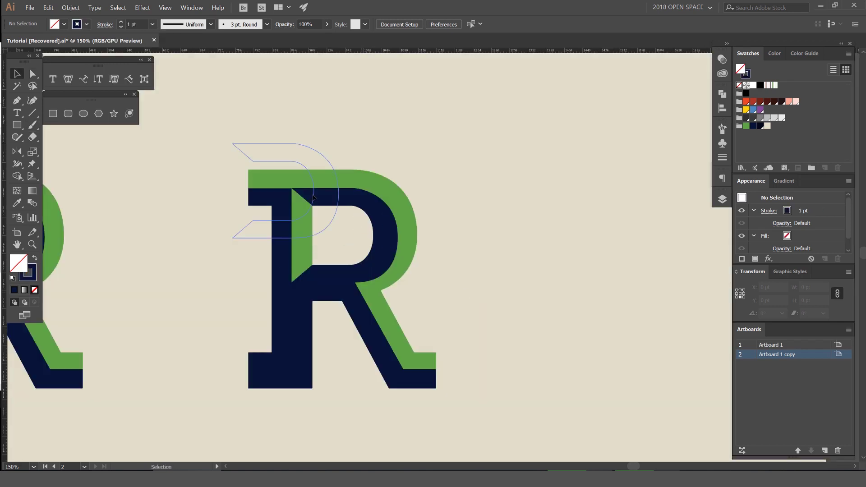
Test moving the inner bowl and lower leg pieces apart, undoing both moves
drag(313, 197, 267, 168)
key(ctrl+z)
drag(373, 316, 420, 335)
key(ctrl+z)
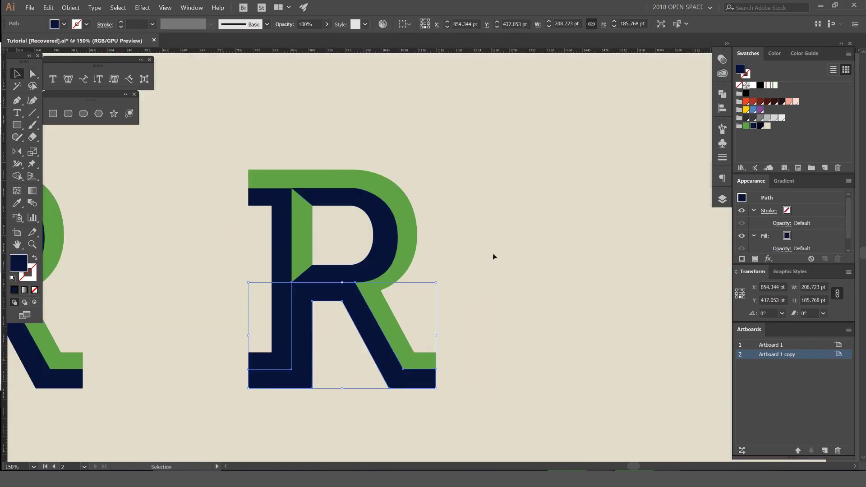
click(491, 255)
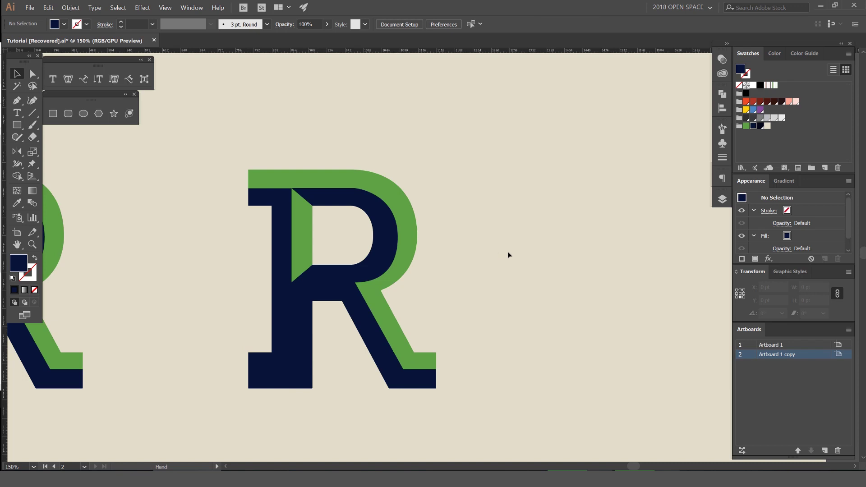
Draw a dark navy rectangle about 146 by 55 pt above the right-hand R
drag(427, 216, 480, 210)
scroll(406, 203, up, 2)
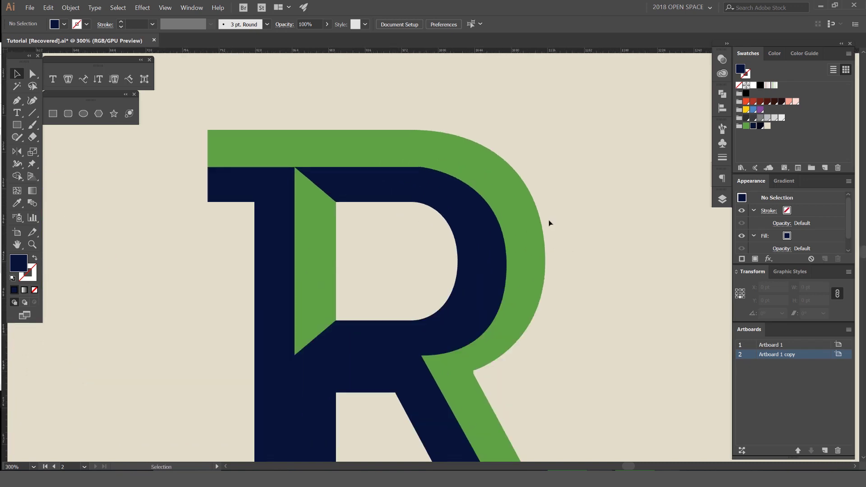
scroll(555, 212, right, 1)
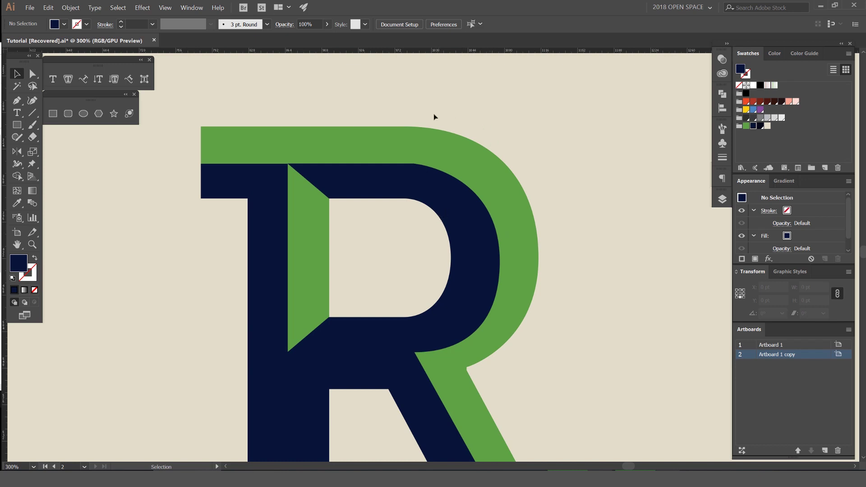
scroll(434, 117, up, 3)
key(m)
drag(279, 99, 428, 155)
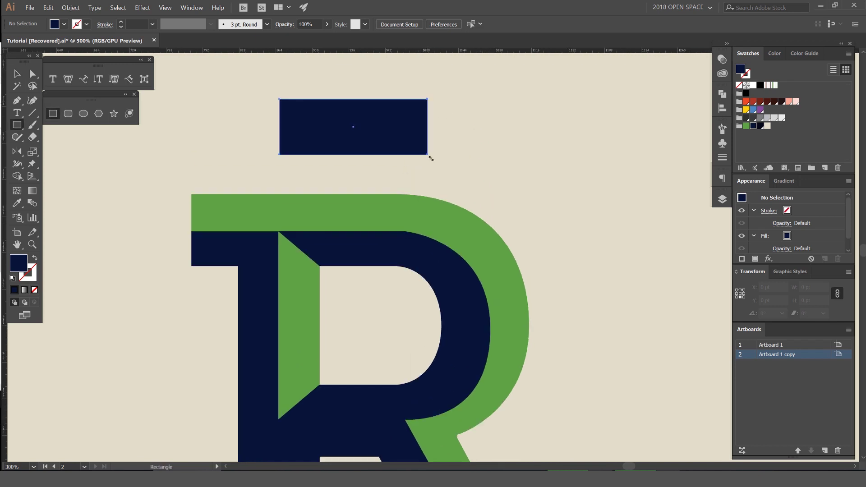
key(v)
Fill the rectangle with a linear gradient from dark navy to green and show the full gradient options
click(785, 181)
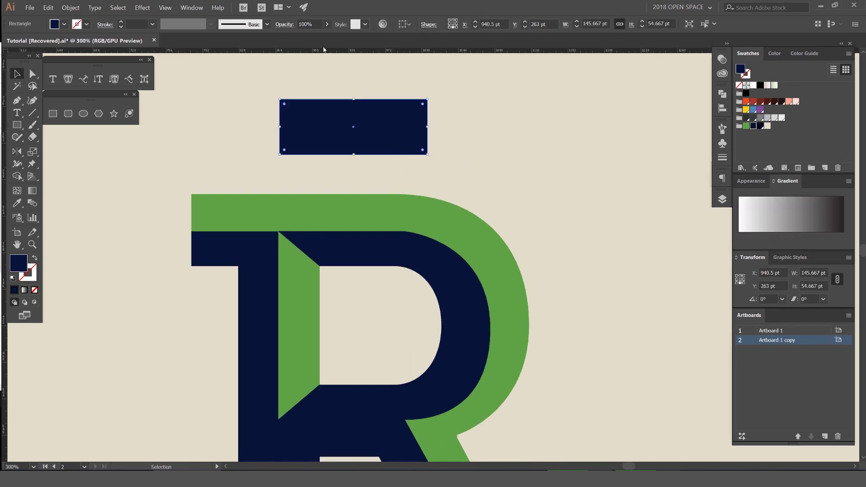
click(191, 7)
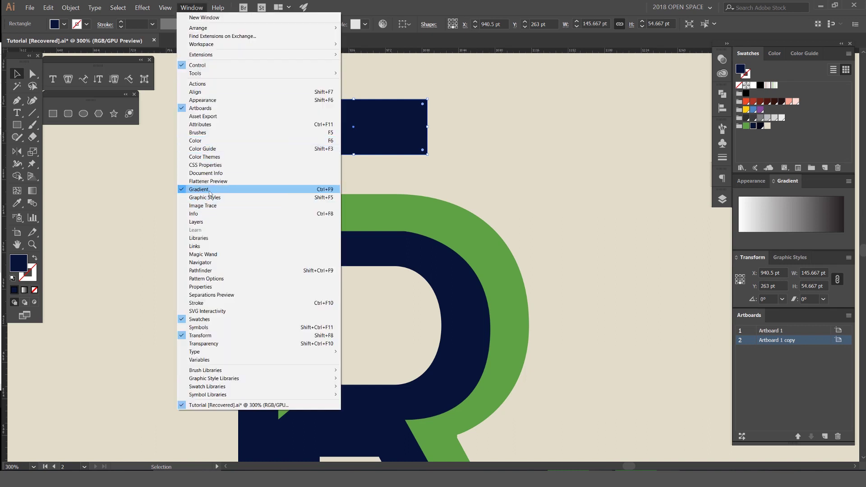
click(807, 190)
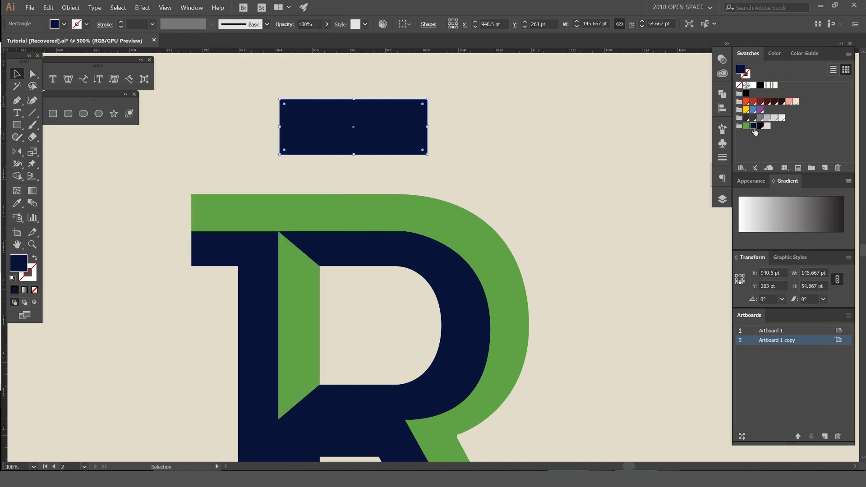
click(753, 127)
mouse_move(739, 237)
mouse_down()
mouse_move(742, 255)
mouse_move(739, 237)
mouse_up()
drag(747, 127, 843, 236)
click(516, 116)
click(848, 185)
click(847, 186)
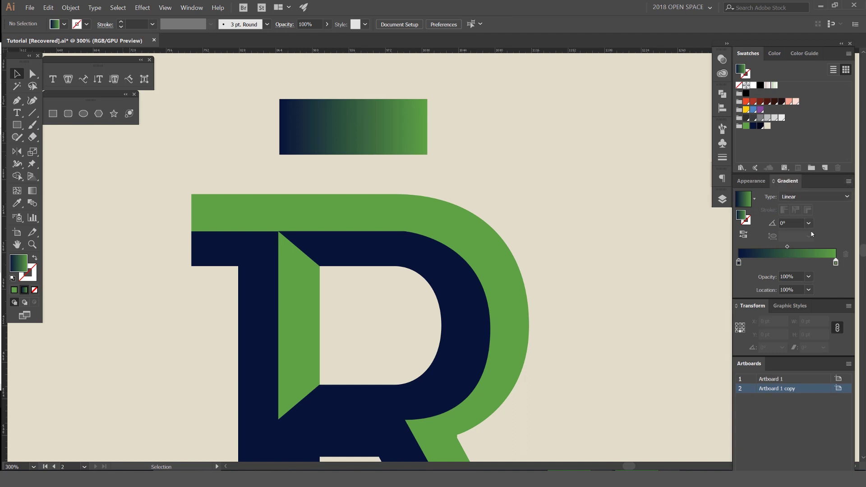
Try shifting the gradient's midpoint to about 18% and restore the even blend
click(786, 247)
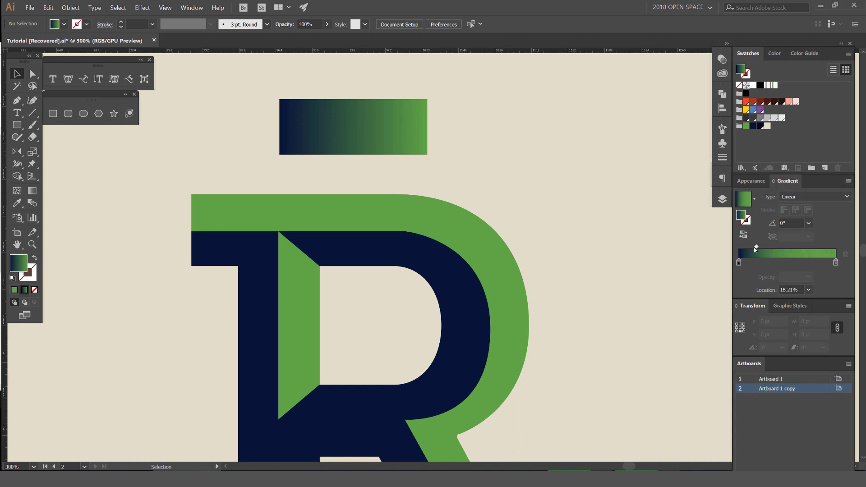
drag(437, 117, 460, 132)
click(414, 141)
drag(555, 95, 355, 171)
click(330, 174)
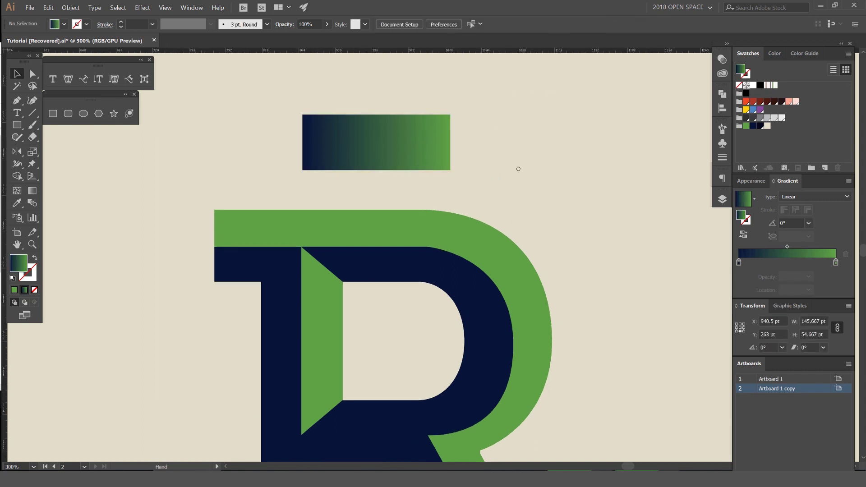
Apply the navy-to-green linear gradient to the inner bowl piece of the R
scroll(482, 158, down, 3)
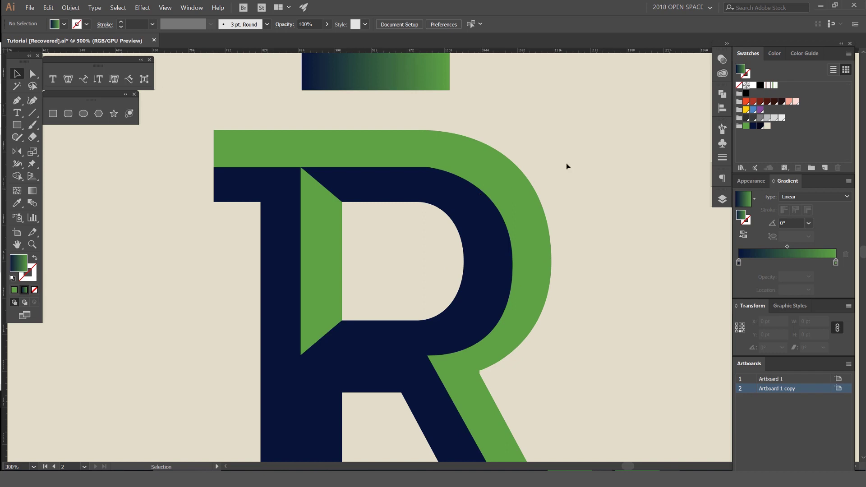
click(467, 229)
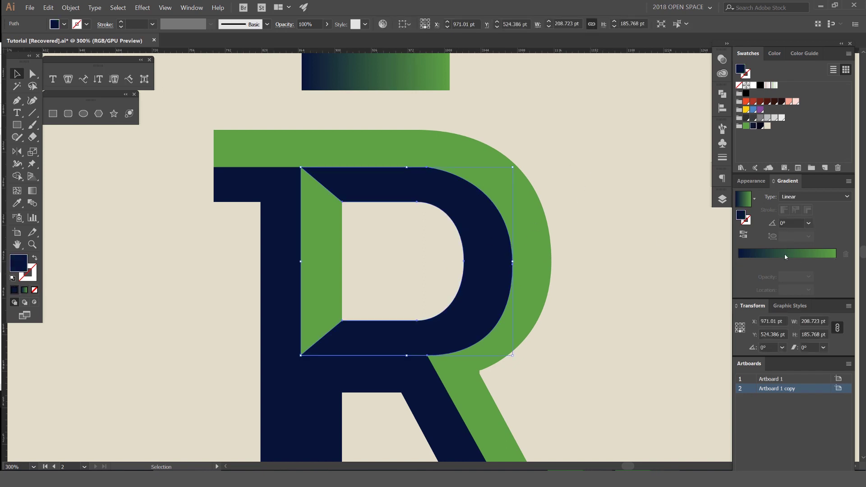
click(785, 256)
Copy the rectangle's gradient onto the left stem piece with the Eyedropper and deselect it
scroll(466, 209, up, 2)
key(i)
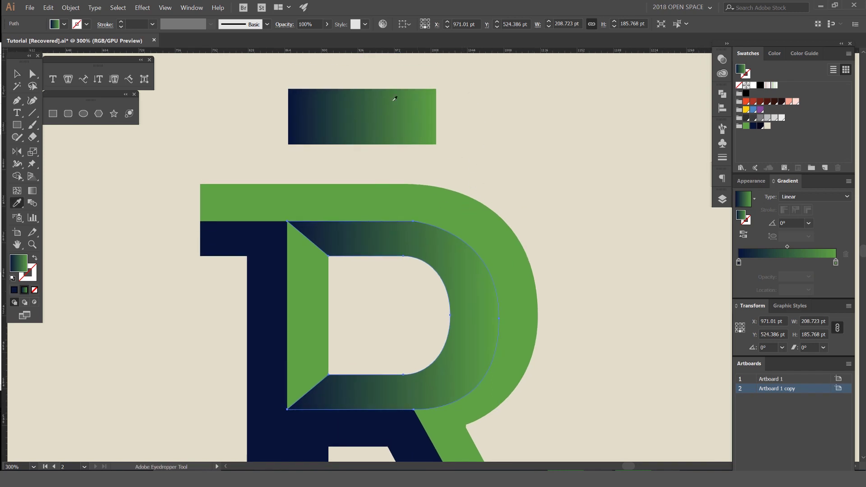
ctrl+click(257, 248)
click(345, 109)
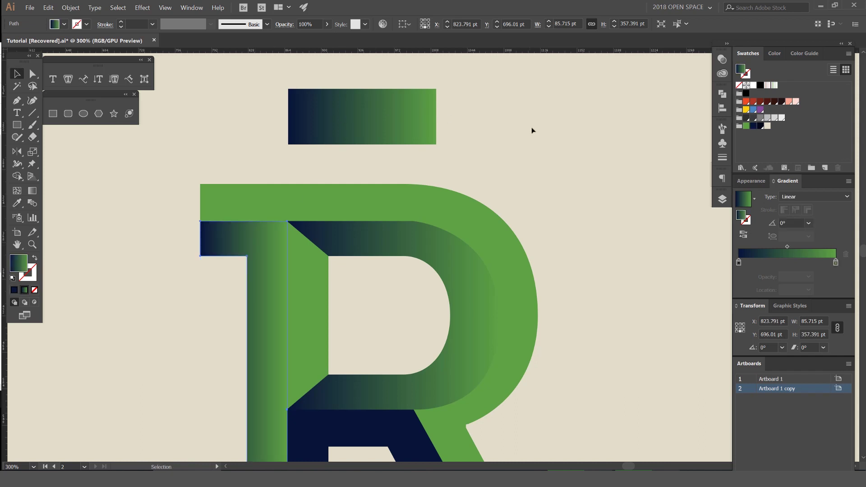
key(v)
click(532, 130)
Float the gradient settings beside the R and set the inner bowl's gradient angle to 180°
scroll(531, 130, down, 3)
scroll(558, 166, up, 2)
click(449, 160)
click(449, 161)
scroll(453, 172, up, 2)
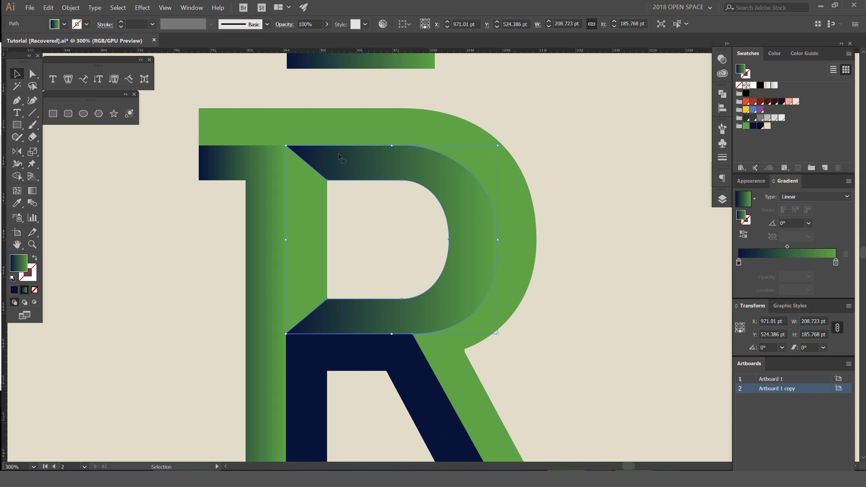
key(ctrl+shift+a)
ctrl+click(462, 176)
key(ctrl+z)
key(v)
drag(788, 181, 573, 130)
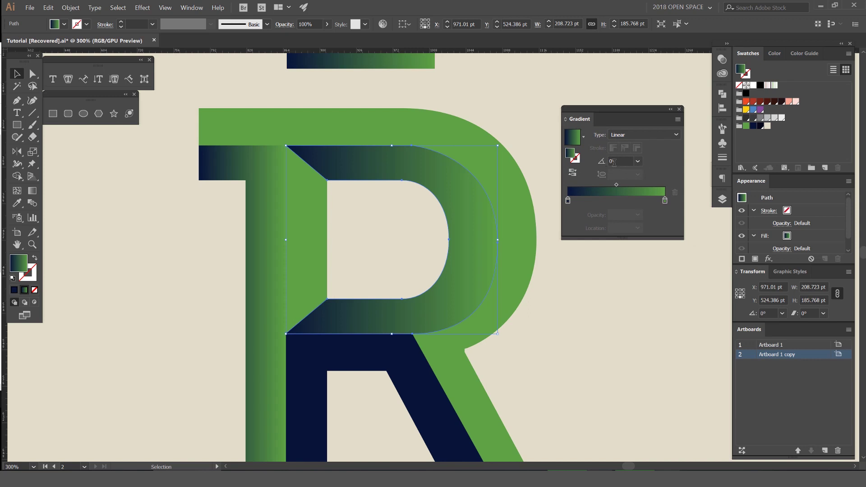
scroll(618, 162, up, 8)
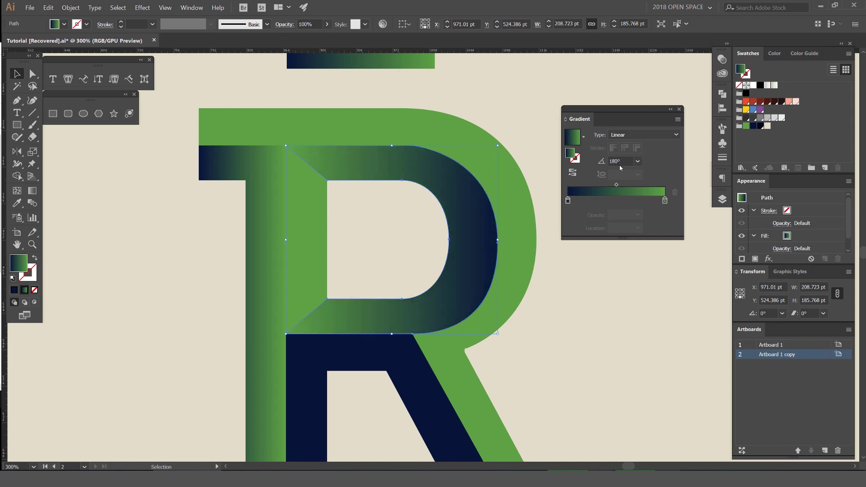
Copy the inner bowl's gradient onto the green inner stem piece with the Eyedropper and deselect it
key(a)
click(338, 223)
click(315, 226)
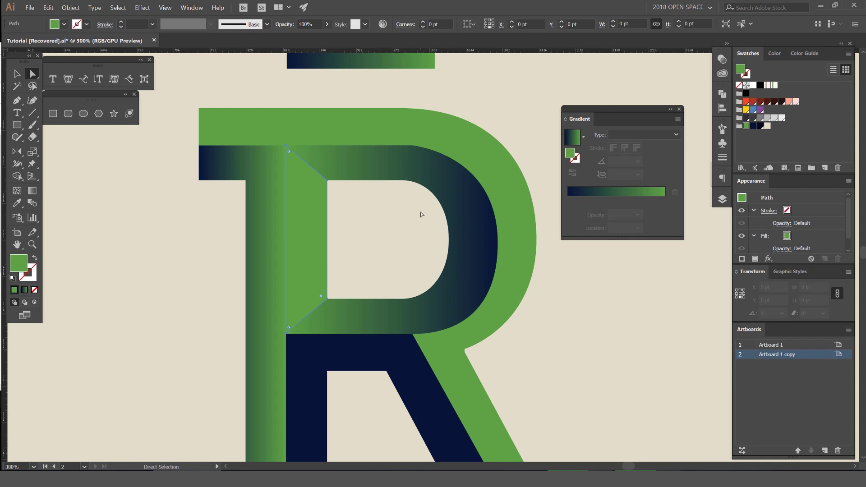
key(i)
click(479, 202)
key(v)
click(526, 101)
Set the left stem's gradient angle to 180° and shorten its navy fade, shifting the midpoint to 19.23% and the green stop inward
key(a)
click(273, 171)
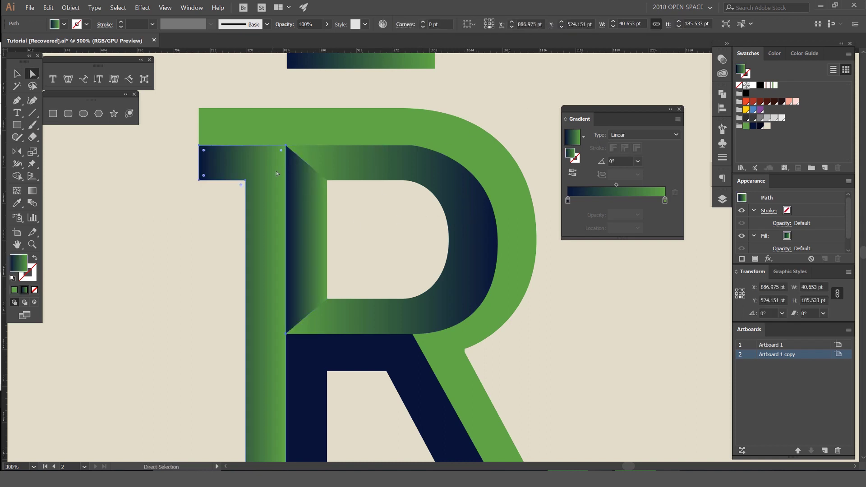
scroll(615, 160, up, 8)
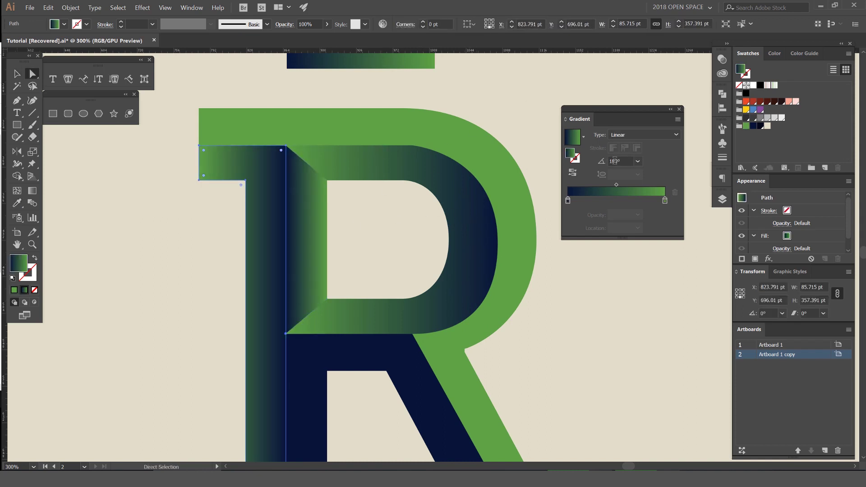
drag(617, 186, 587, 186)
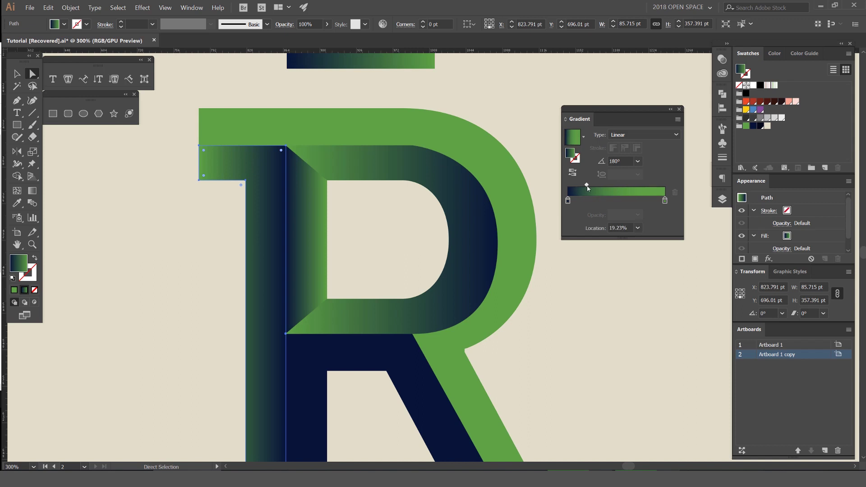
drag(665, 200, 601, 200)
click(513, 112)
Tighten the navy fades on the inner stem and inner bowl, placing a green stop at 77.52% in the bowl's gradient
click(298, 199)
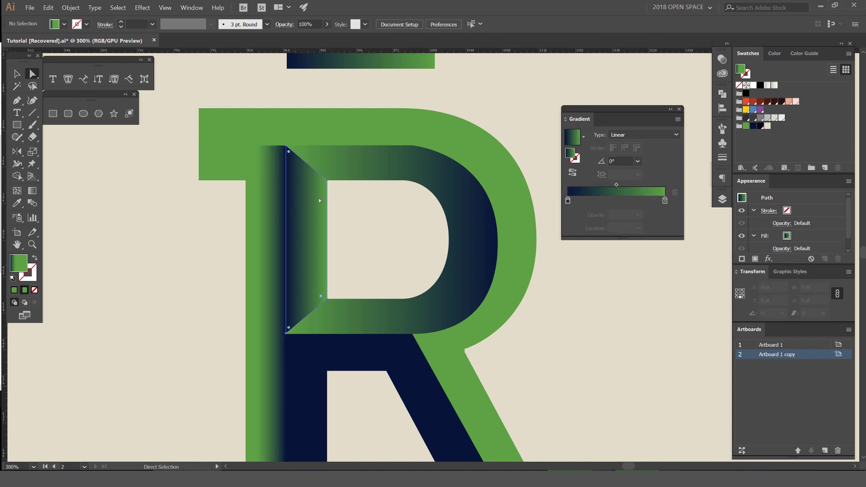
drag(616, 185, 602, 185)
drag(665, 200, 643, 201)
click(451, 174)
click(521, 133)
scroll(520, 136, down, 2)
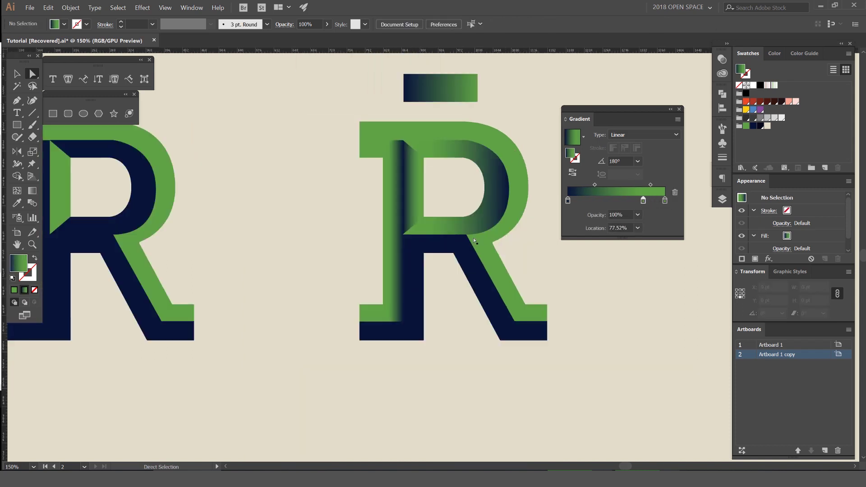
Copy the inner bowl's gradient onto the navy lower leg piece with the Eyedropper
click(462, 241)
key(i)
click(498, 209)
key(v)
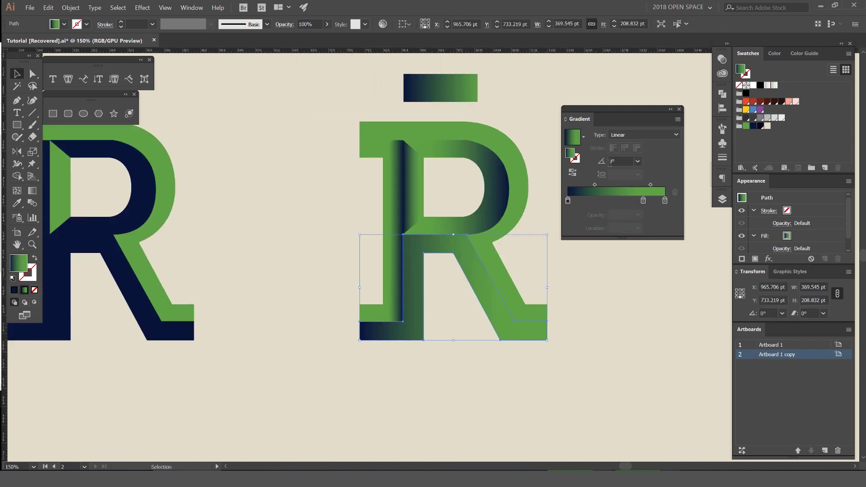
Remove the middle green stop from the lower leg piece's gradient, set its angle to -100°, and deselect the piece
scroll(621, 161, up, 4)
drag(644, 200, 641, 226)
click(619, 161)
text(180)
key(Return)
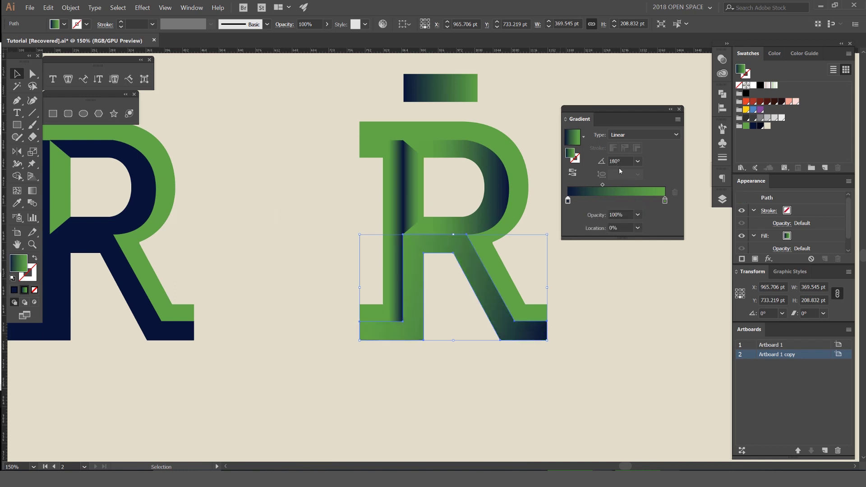
scroll(619, 162, down, 20)
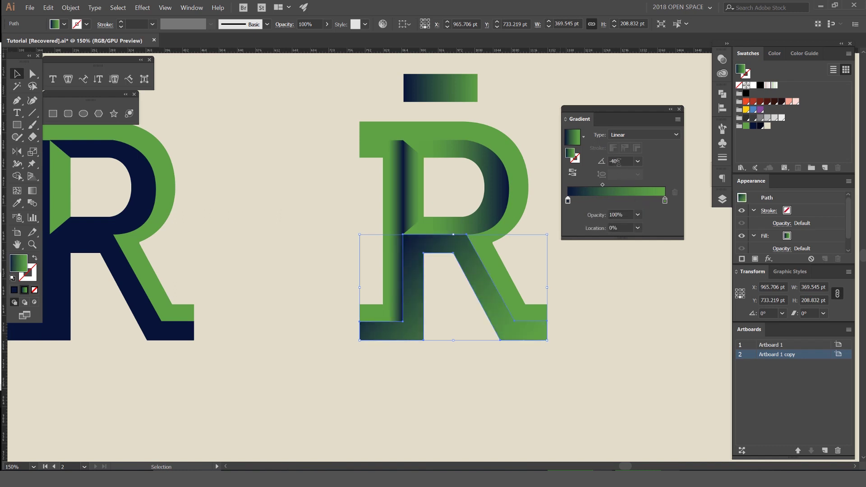
scroll(619, 162, up, 3)
scroll(619, 163, up, 1)
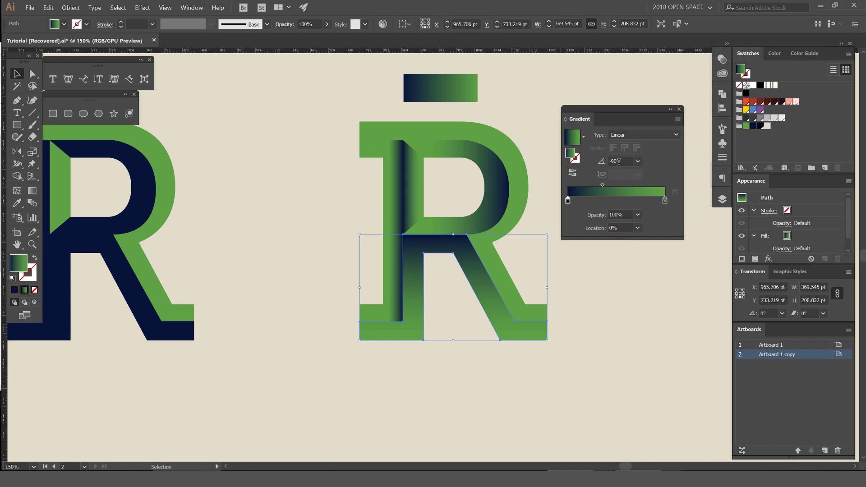
scroll(619, 162, down, 1)
click(629, 305)
drag(656, 257, 581, 304)
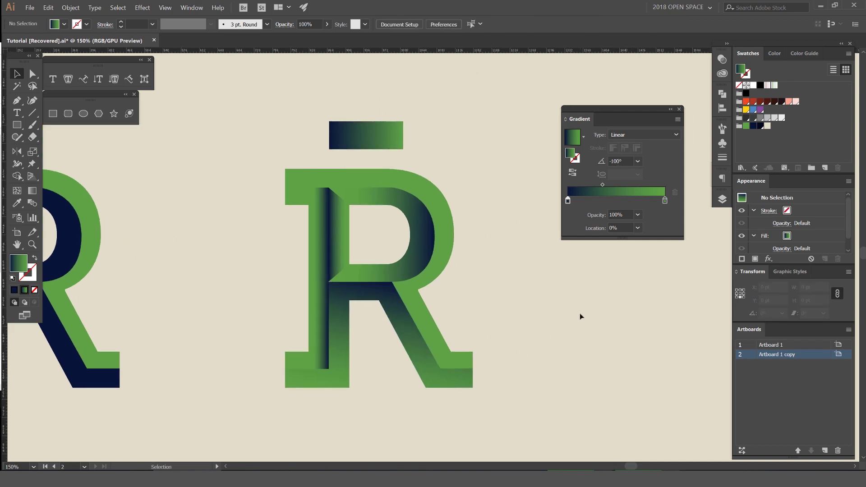
Fill the inner stem piece with the outer bowl's flat green using the Eyedropper, and deselect it
scroll(515, 259, down, 2)
scroll(514, 250, right, 1)
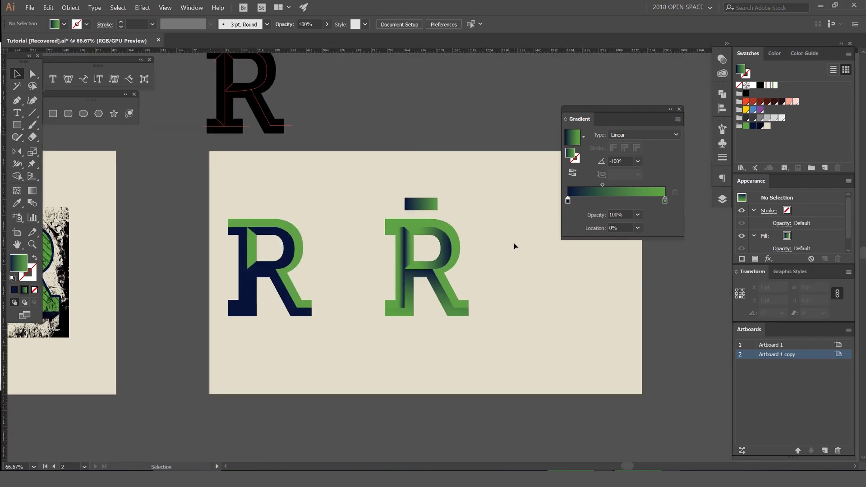
scroll(422, 244, up, 2)
scroll(413, 259, up, 1)
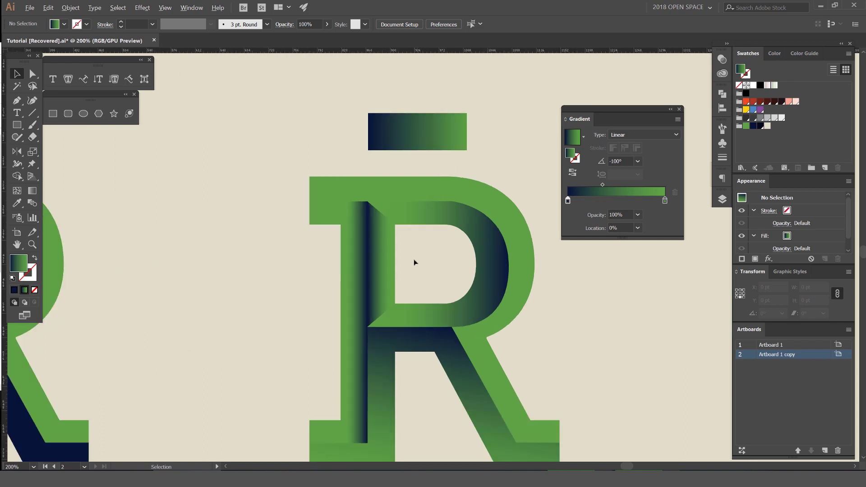
key(a)
click(381, 247)
key(i)
click(460, 186)
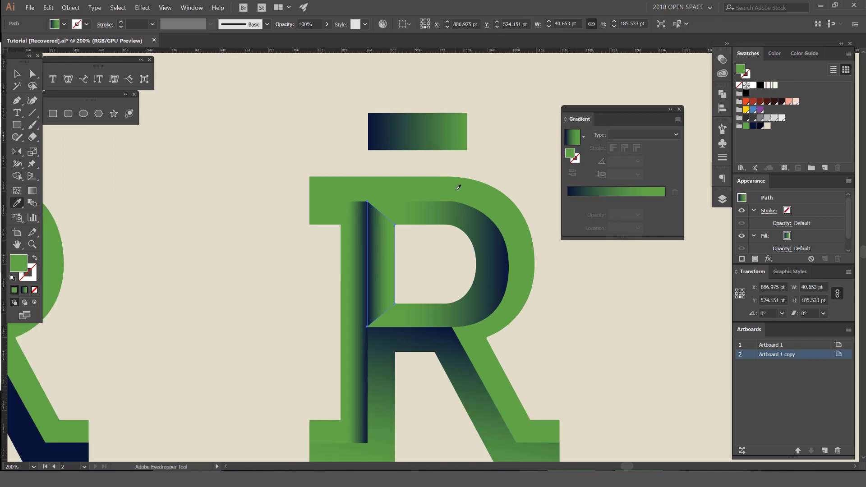
key(v)
click(514, 156)
scroll(515, 156, down, 1)
drag(528, 150, 493, 154)
scroll(495, 155, down, 1)
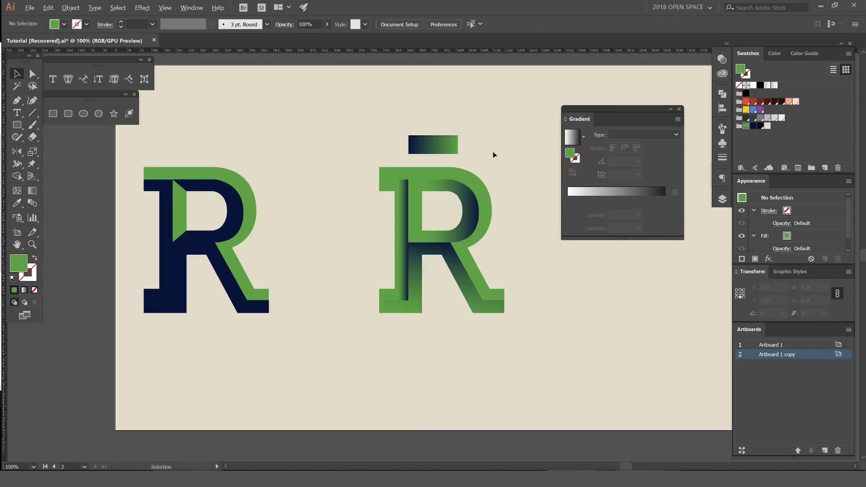
Widen the navy fade on the left stem by moving its gradient's green stop to 54.87%
scroll(462, 232, up, 2)
click(428, 268)
click(347, 202)
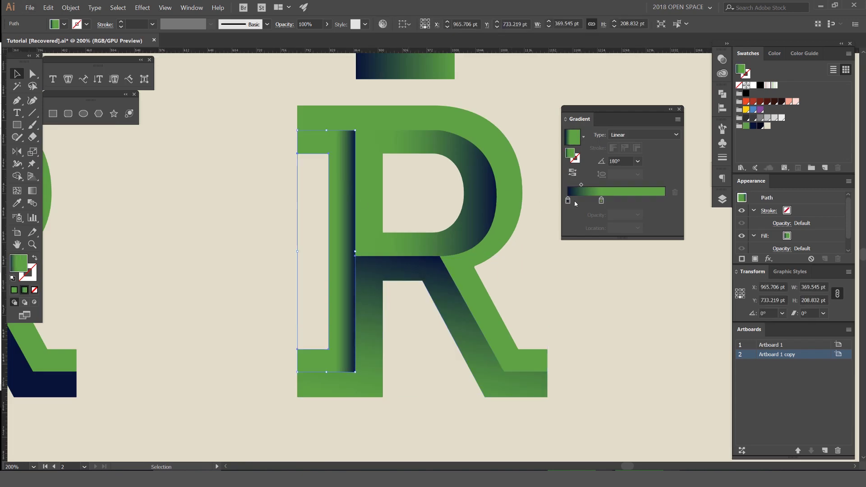
drag(604, 202, 622, 202)
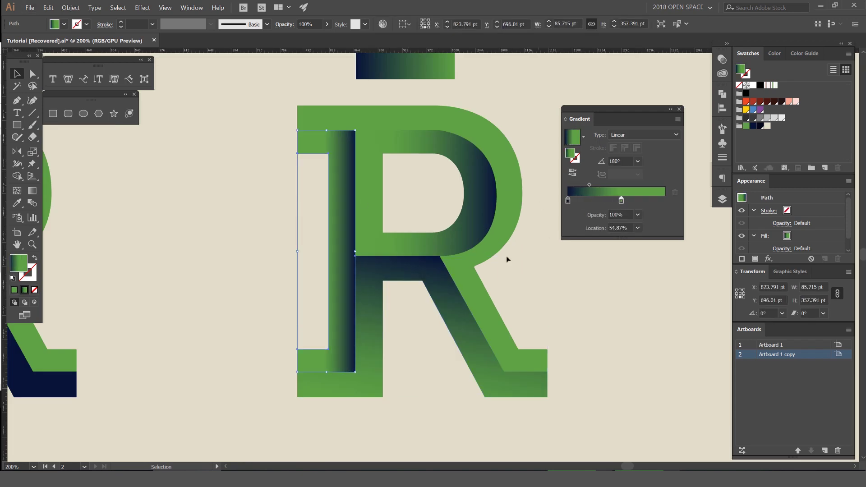
Extend the navy in the lower leg and inner bowl gradients, removing the bowl's middle green stop, and deselect
click(428, 286)
drag(605, 186, 643, 228)
click(475, 186)
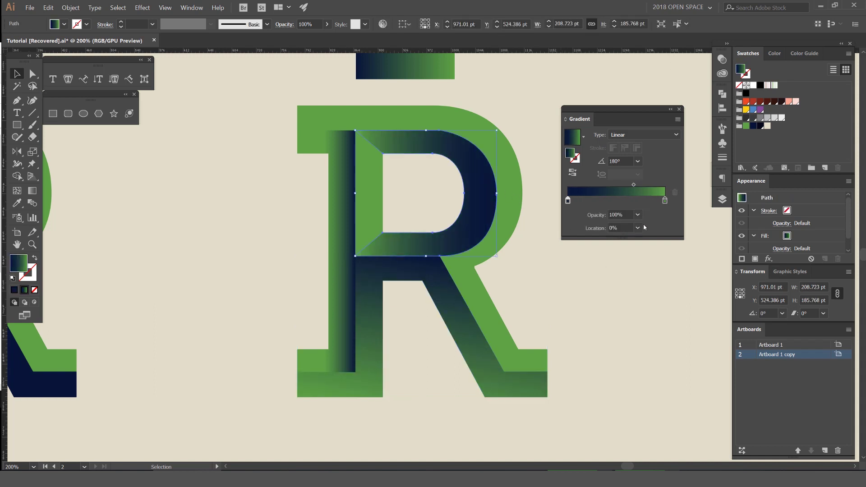
click(556, 252)
scroll(584, 301, down, 2)
drag(664, 289, 567, 275)
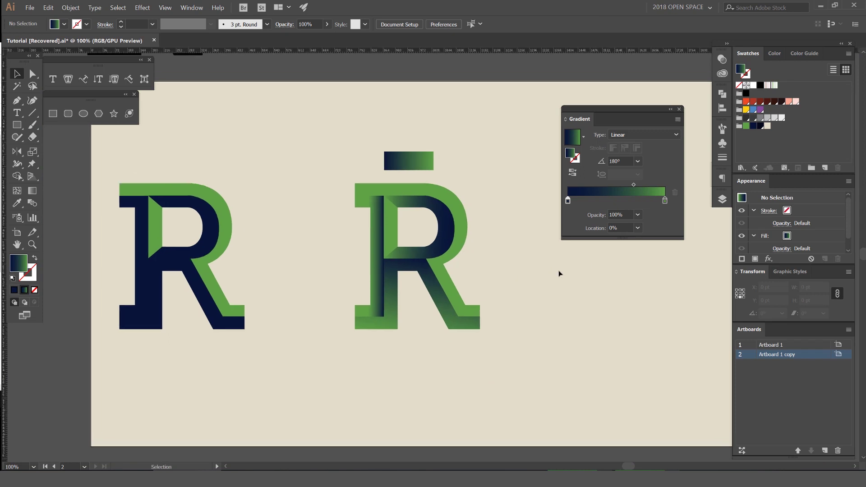
Dock the floating Gradient panel beside the Appearance panel
scroll(460, 171, up, 1)
drag(487, 182, 488, 157)
drag(670, 113, 793, 183)
Draw a straight vertical line 154 pt long with the Pen tool in the empty area beside the gradient R
drag(524, 161, 354, 266)
key(m)
key(p)
click(380, 194)
shift+click(380, 275)
Give the vertical line a 3 pt green stroke with no fill, and deselect it
key(v)
key(ctrl+plus)
key(ctrl+plus)
click(754, 128)
click(746, 126)
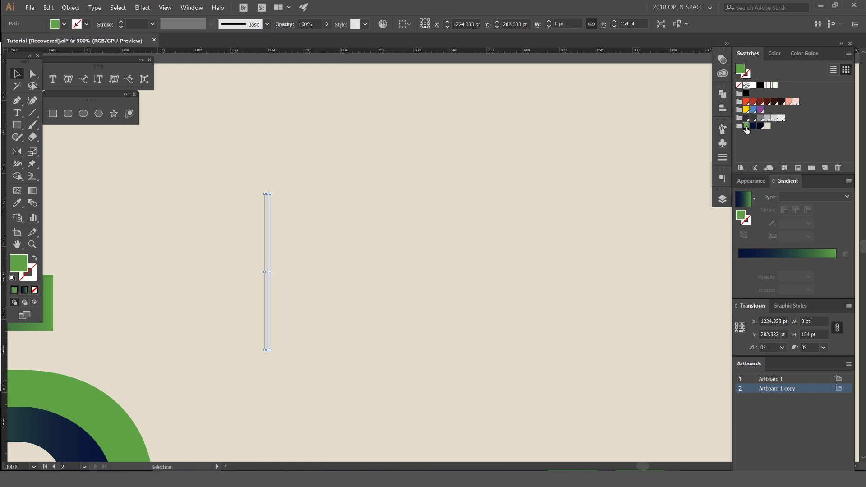
key(shift+x)
drag(429, 148, 170, 254)
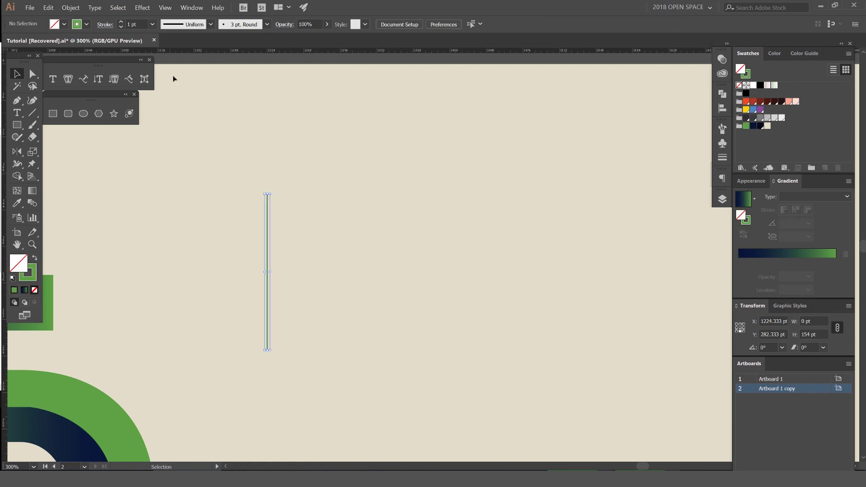
click(121, 21)
click(121, 21)
click(121, 21)
click(121, 21)
key(ctrl+z)
key(ctrl+z)
click(387, 186)
drag(387, 186, 444, 136)
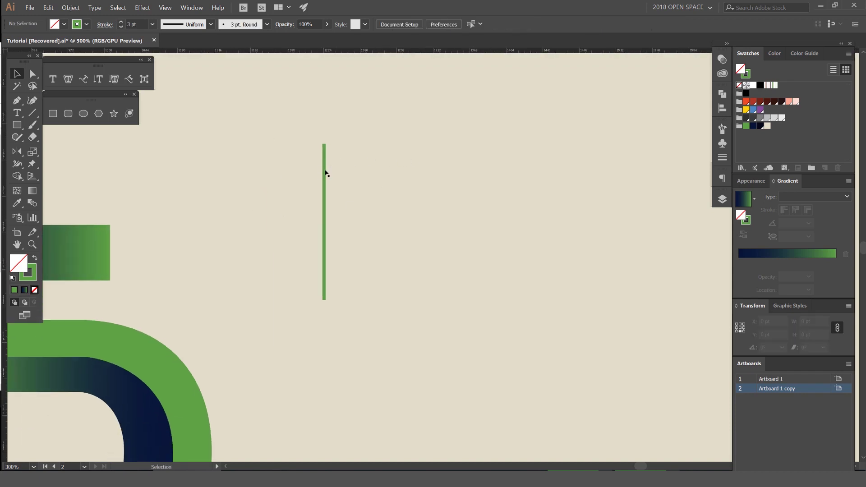
Copy the green line about 18 pt sideways and repeat the duplication until there are eight evenly spaced lines
scroll(326, 174, up, 1)
drag(373, 164, 291, 202)
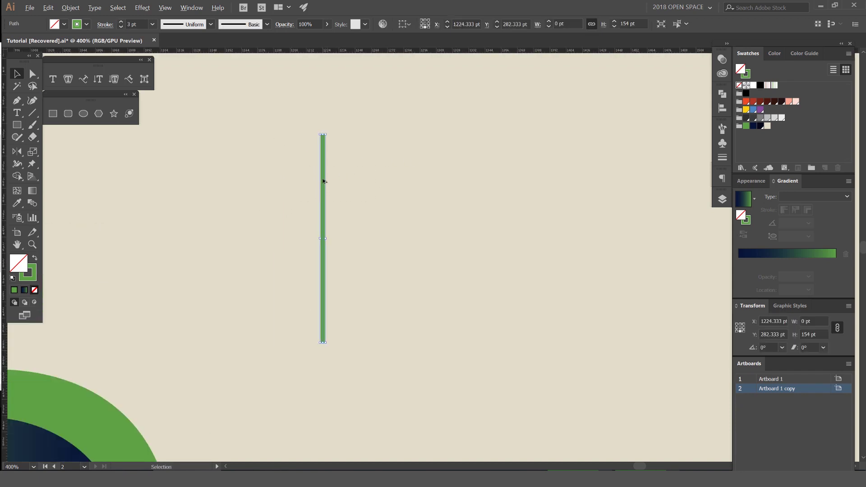
drag(330, 181, 347, 183)
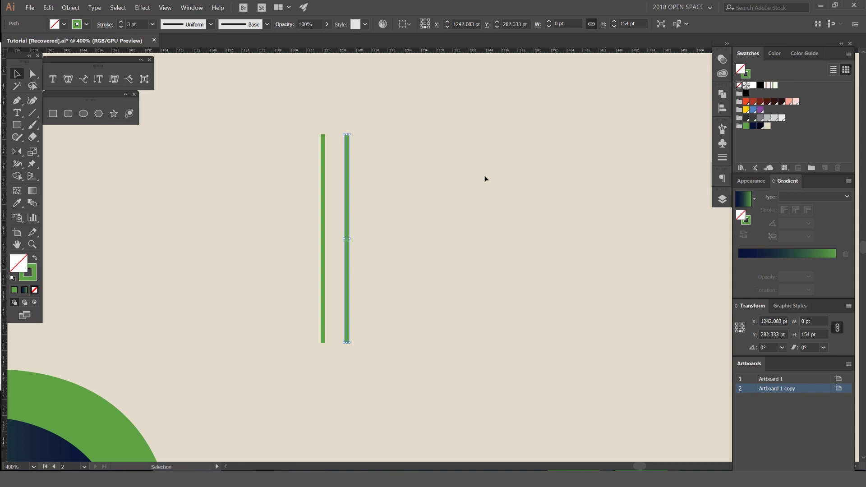
key(a)
key(ctrl+d)
key(ctrl+d)
key(ctrl+d)
key(ctrl+d)
key(ctrl+d)
key(ctrl+d)
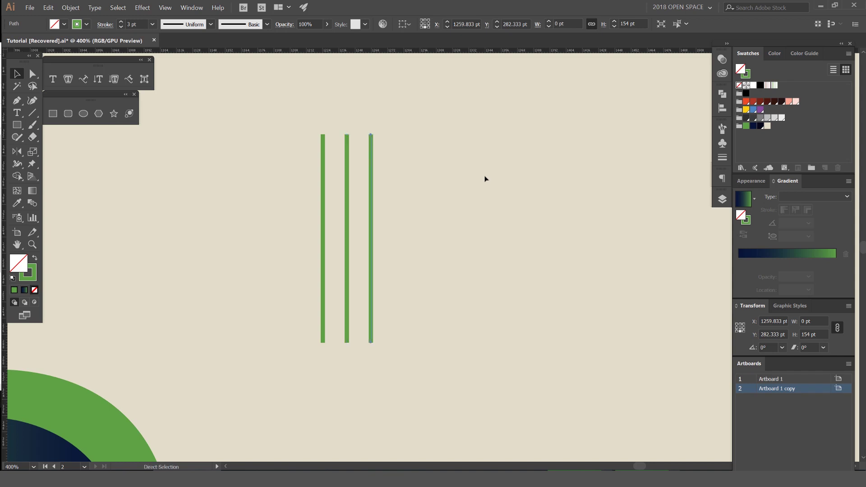
click(580, 195)
drag(598, 183, 537, 194)
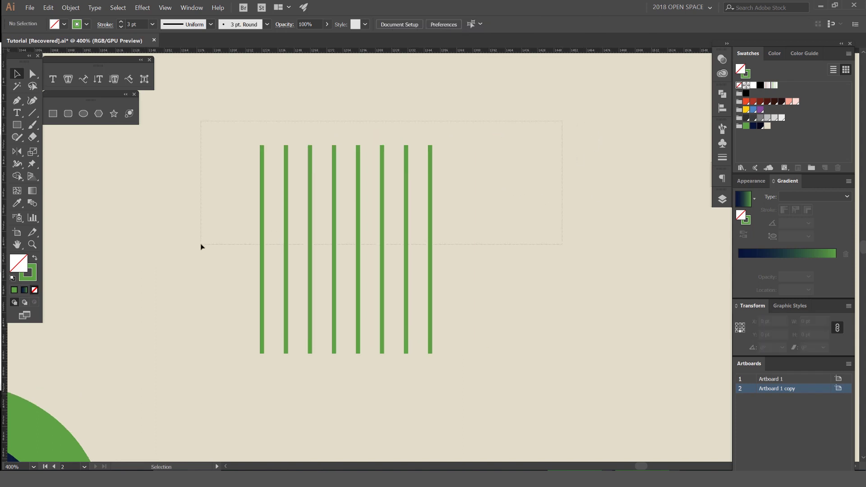
Select all eight green lines and make a new pattern swatch from them
drag(200, 247, 201, 247)
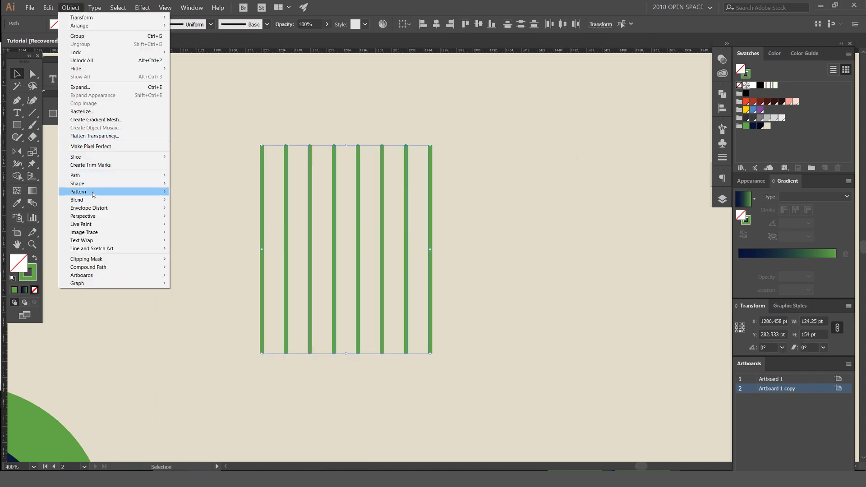
mouse_move(149, 192)
click(188, 193)
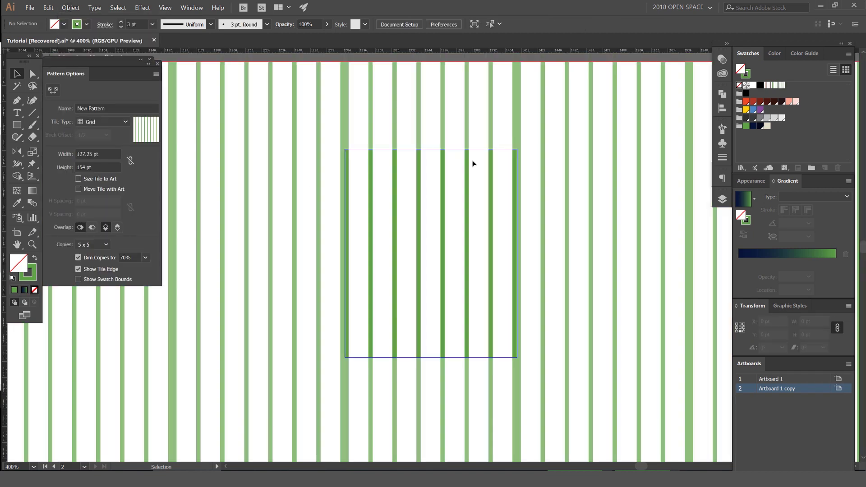
scroll(522, 154, up, 3)
scroll(507, 145, down, 8)
scroll(497, 135, up, 3)
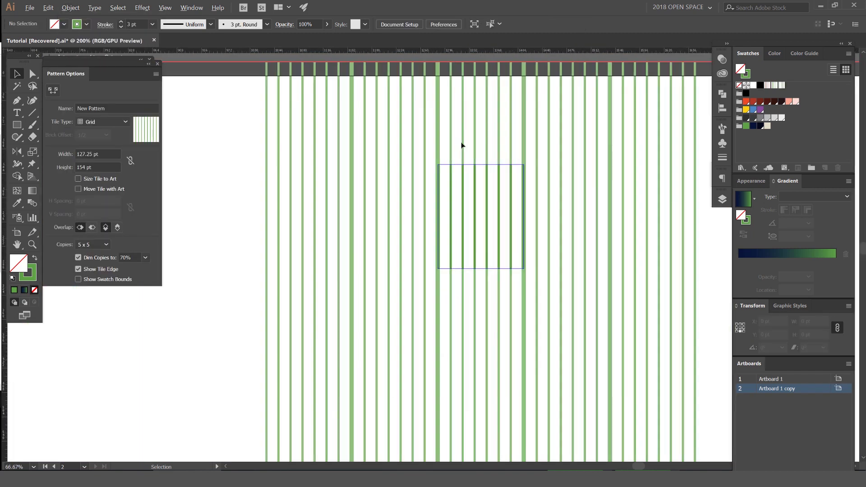
Set the pattern tile width to 124 pt so the stripes repeat evenly across the tile edges
scroll(461, 146, up, 2)
scroll(416, 189, up, 3)
scroll(412, 184, down, 2)
drag(373, 165, 277, 125)
key(Down)
key(Down)
key(Down)
key(Down)
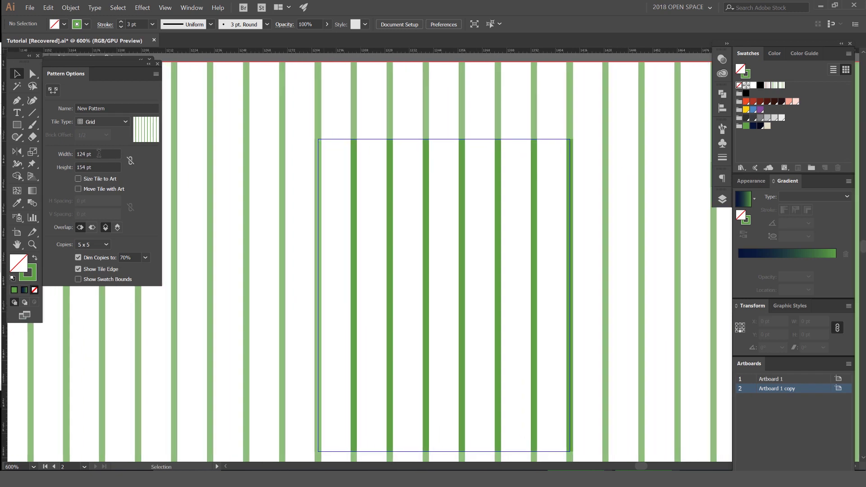
scroll(442, 158, down, 2)
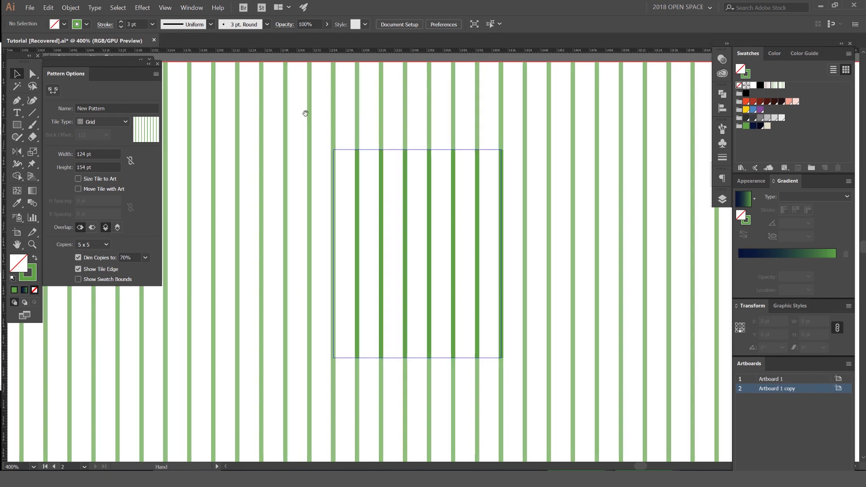
Inspect the stripe alignment at the tile edge, close the pattern options and exit pattern editing
scroll(304, 138, up, 4)
scroll(377, 212, up, 4)
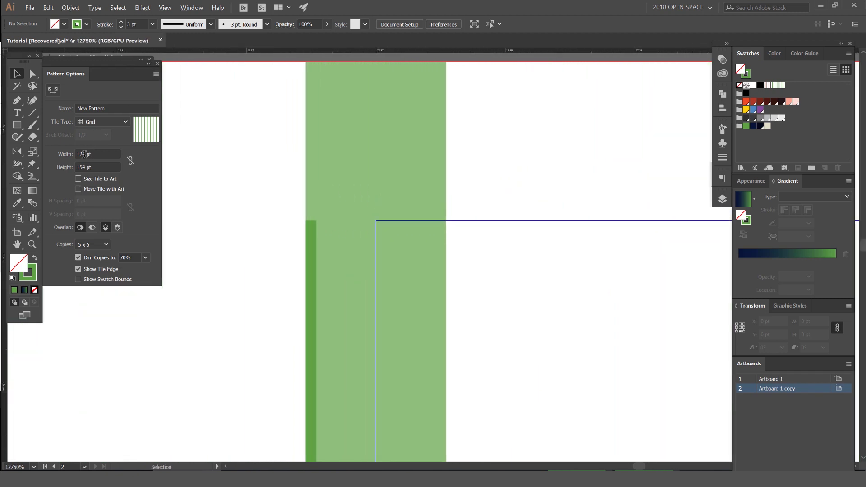
scroll(202, 173, down, 7)
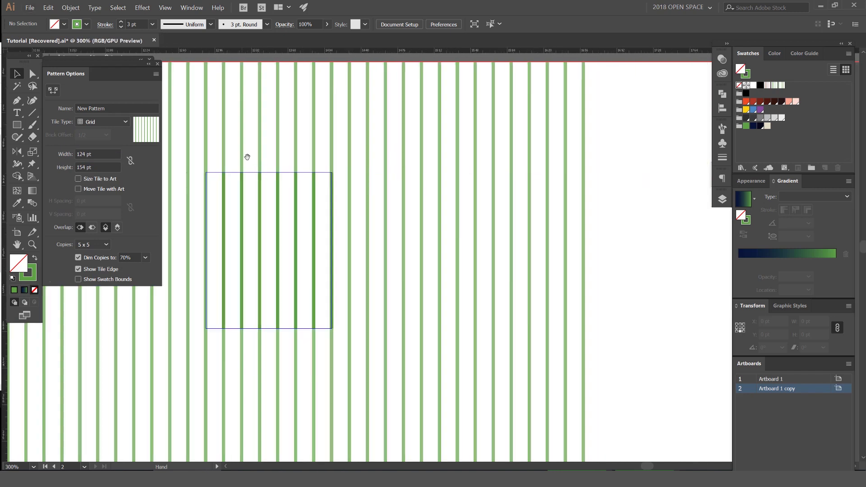
drag(247, 157, 324, 160)
drag(161, 67, 170, 84)
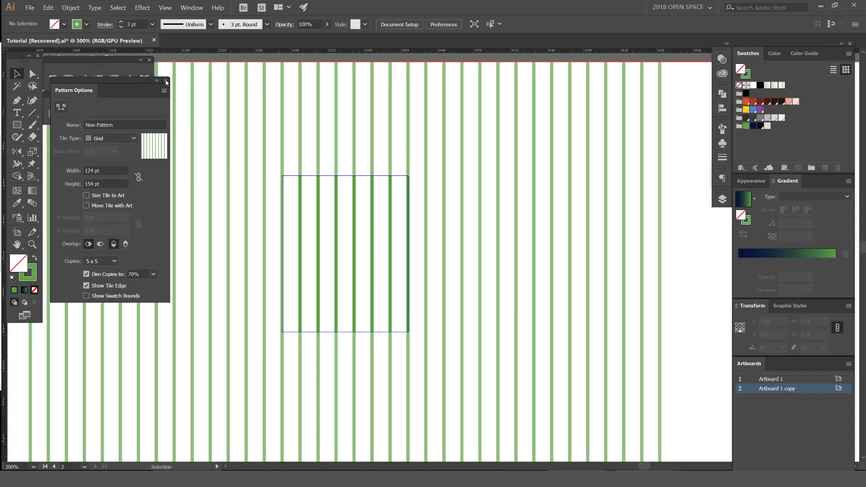
click(167, 81)
key(Escape)
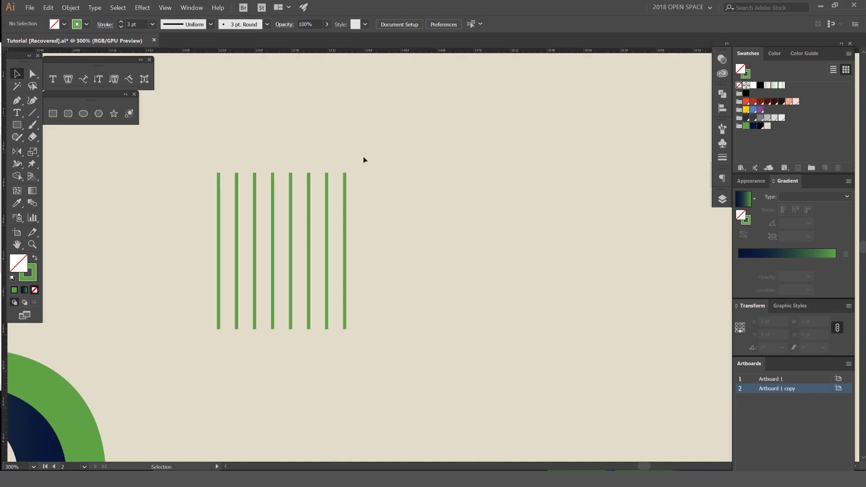
Select the outer green bowl-and-leg piece and the green inner stem piece, and duplicate them in place above the originals
scroll(450, 160, down, 3)
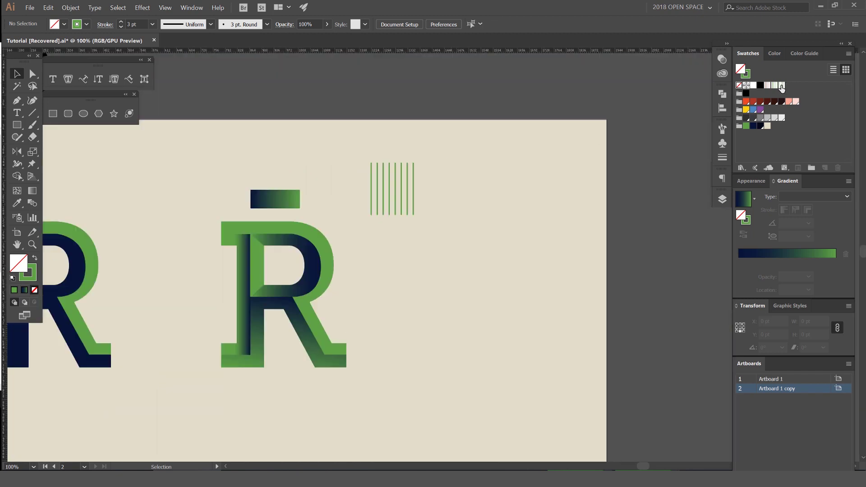
scroll(253, 244, up, 2)
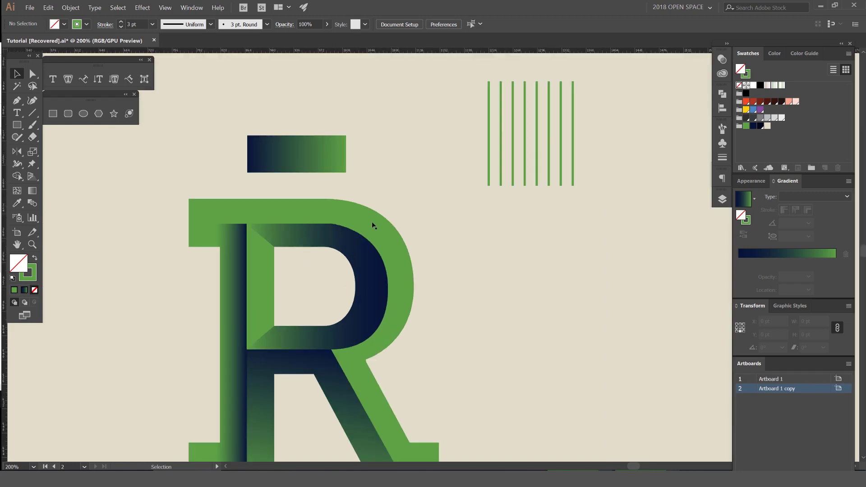
drag(372, 222, 413, 211)
key(ctrl+z)
shift+click(273, 297)
scroll(347, 316, down, 1)
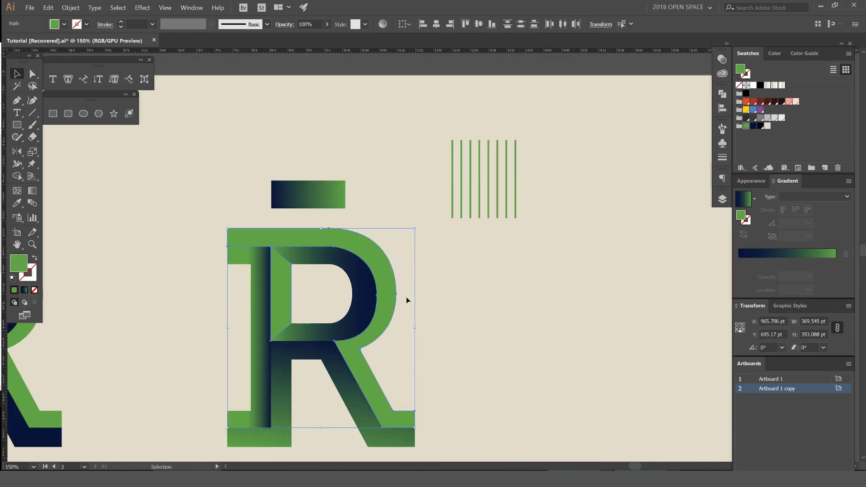
drag(406, 296, 467, 248)
key(a)
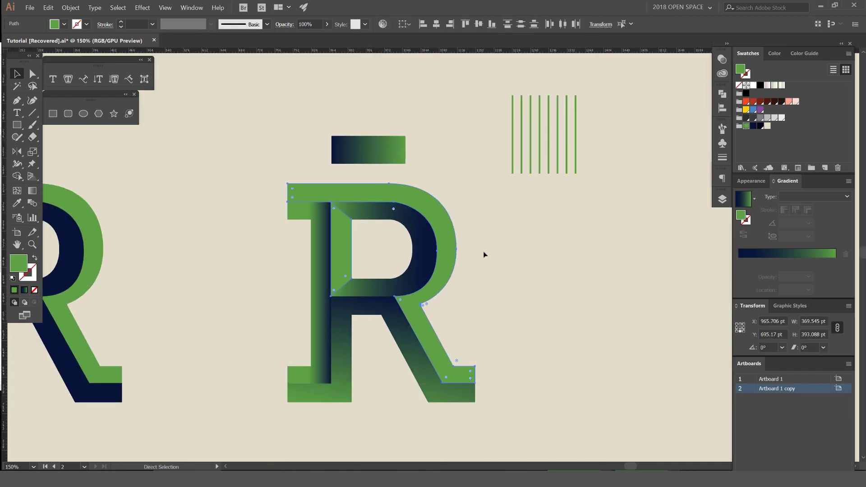
key(v)
drag(426, 202, 521, 177)
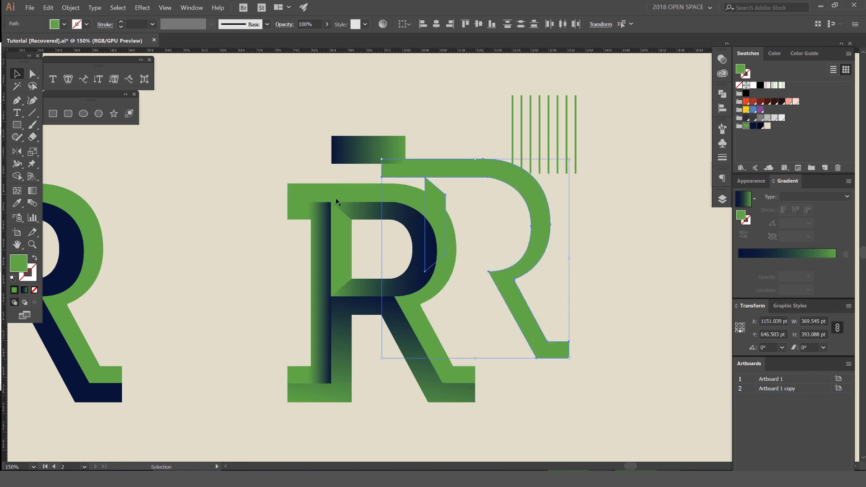
key(ctrl+z)
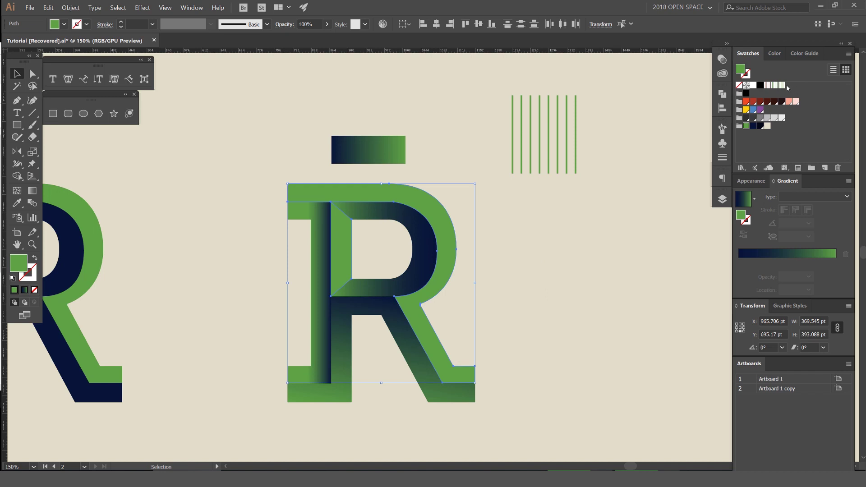
Fill the duplicated bowl-and-leg and inner stem pieces with the new green stripe pattern, keeping them over the originals
click(782, 85)
click(453, 211)
click(346, 230)
drag(411, 193, 583, 191)
key(ctrl+z)
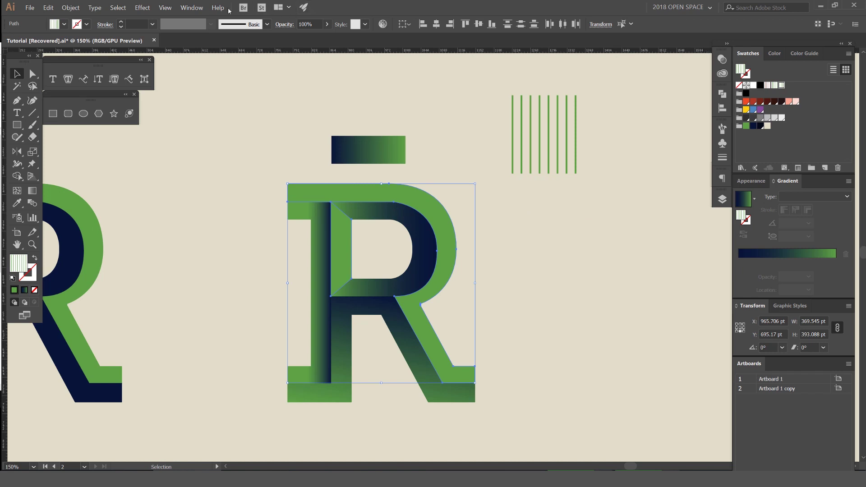
Try Multiply on the duplicated bowl-and-leg and inner stem stripe pieces, and settle on the Screen blend mode
click(722, 62)
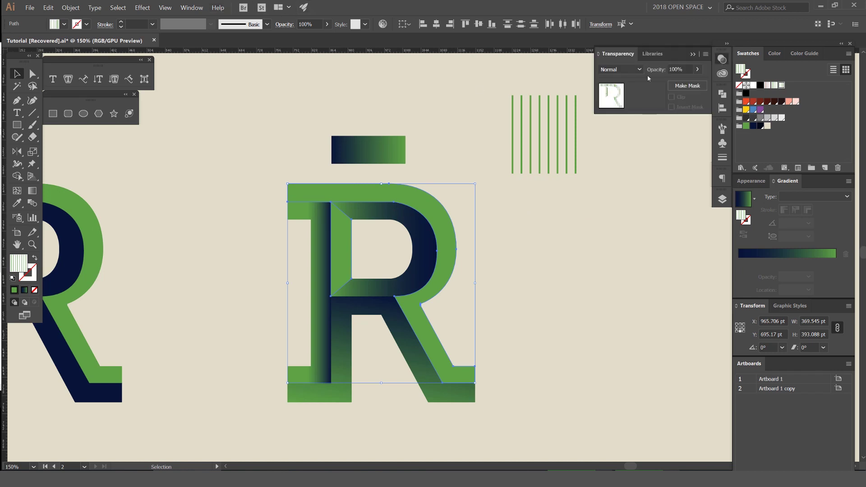
click(191, 8)
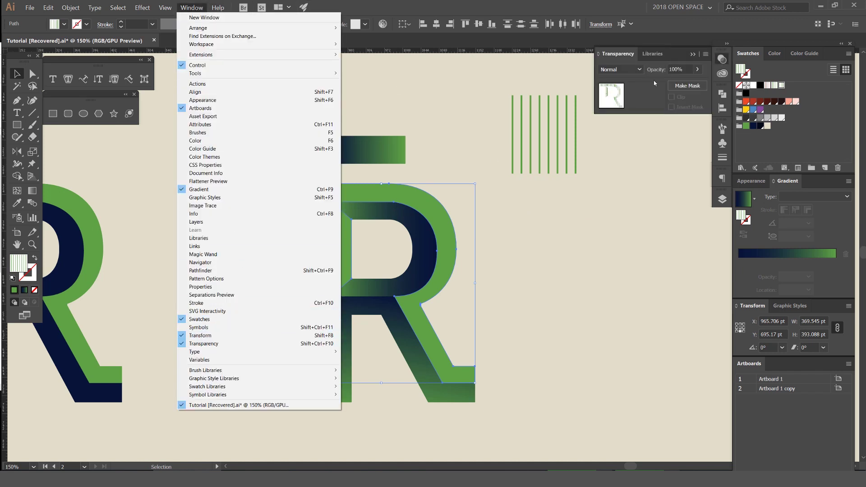
click(627, 70)
click(627, 70)
click(628, 107)
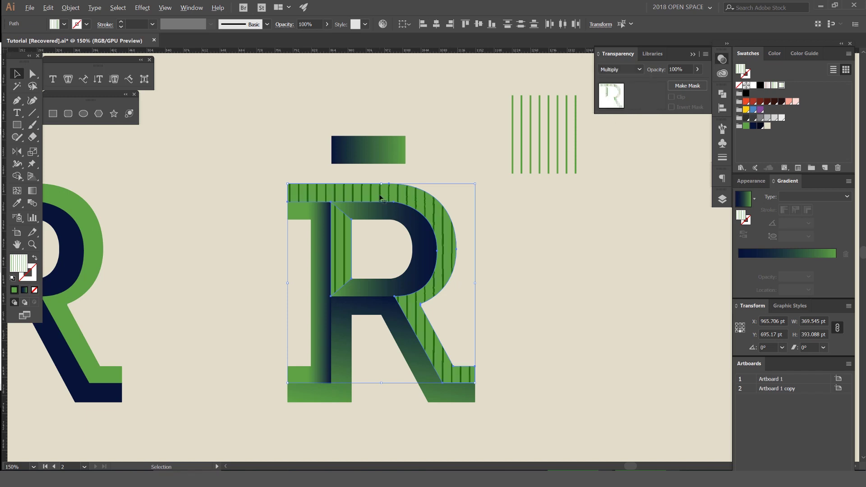
scroll(381, 197, up, 1)
scroll(430, 193, up, 1)
click(621, 69)
click(610, 143)
scroll(560, 196, down, 3)
click(560, 196)
scroll(594, 209, down, 2)
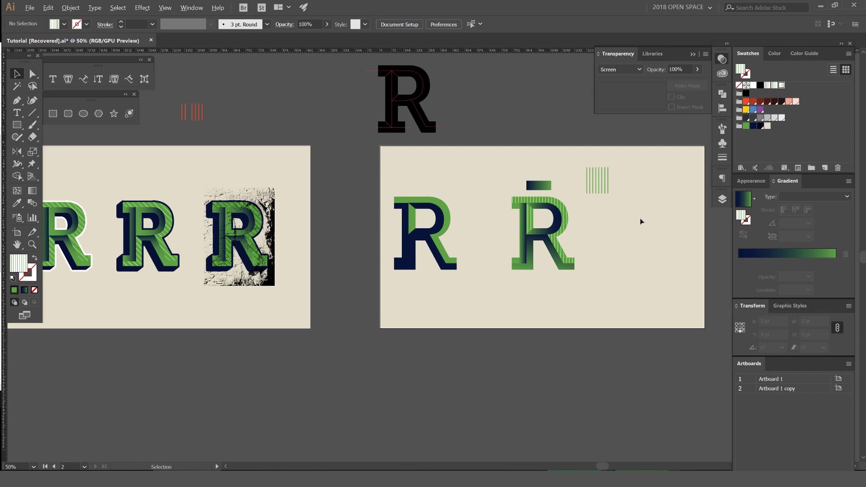
Select the striped bowl-and-leg and inner stem pieces together and open Transform Each for them
scroll(630, 215, up, 3)
click(359, 202)
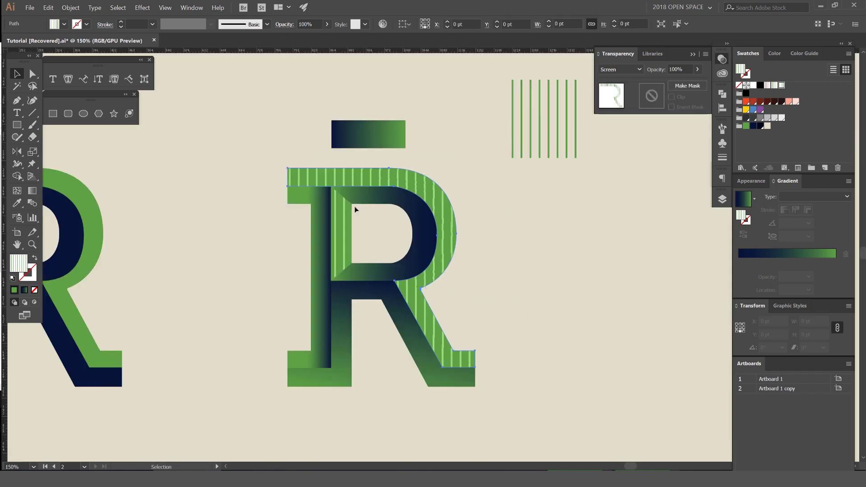
scroll(379, 145, up, 1)
click(71, 7)
click(260, 142)
click(288, 188)
shift+click(332, 239)
drag(377, 199, 323, 143)
key(ctrl+z)
click(70, 7)
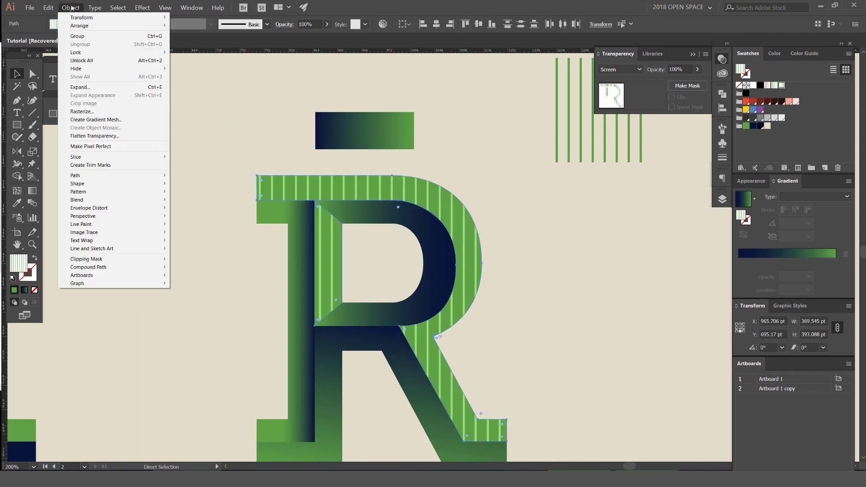
mouse_move(79, 18)
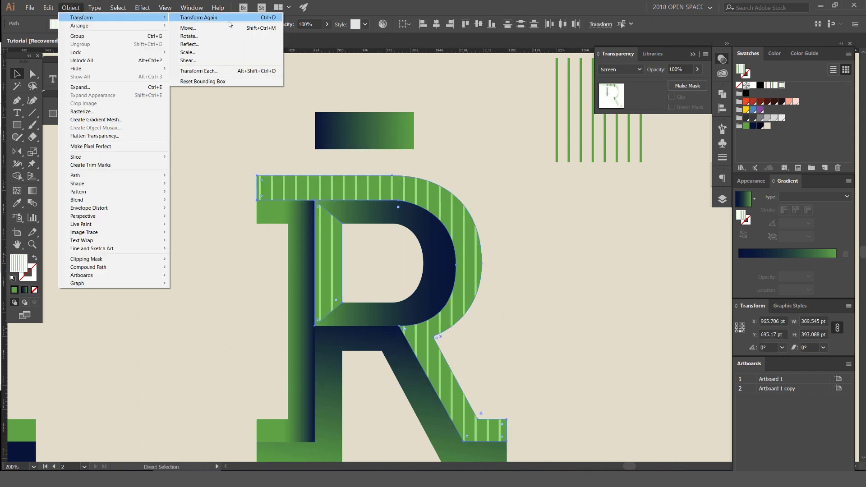
click(215, 73)
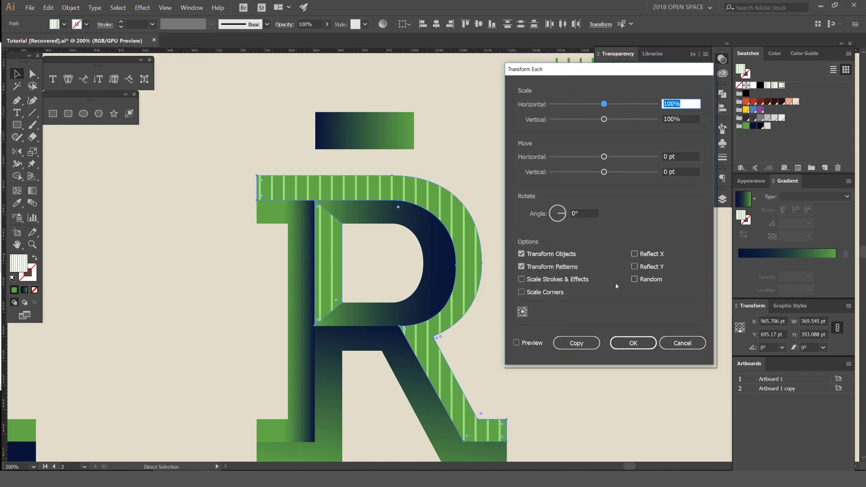
Exclude objects from the transform so only patterns change, turn on the preview, and rotate the stripes 45°
click(552, 256)
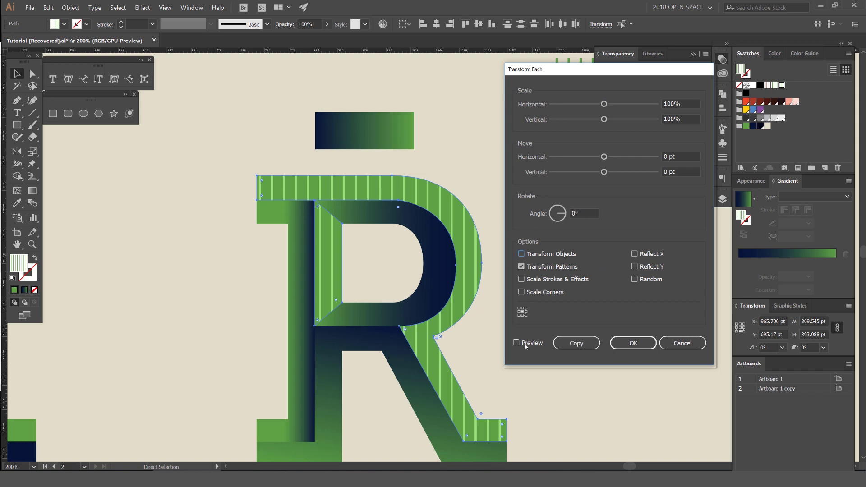
click(586, 213)
text(45)
Scale the stripe pattern to 80% horizontally and vertically, compare it with the original using the preview, and apply the transform
click(675, 157)
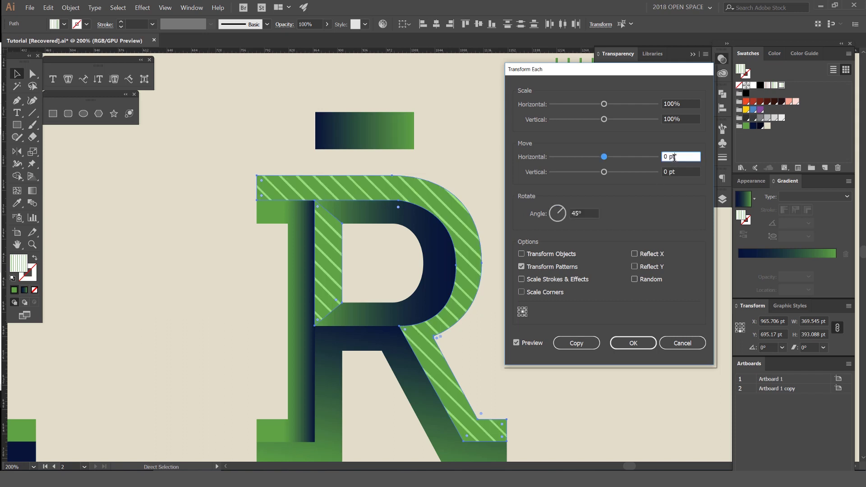
scroll(682, 103, down, 1)
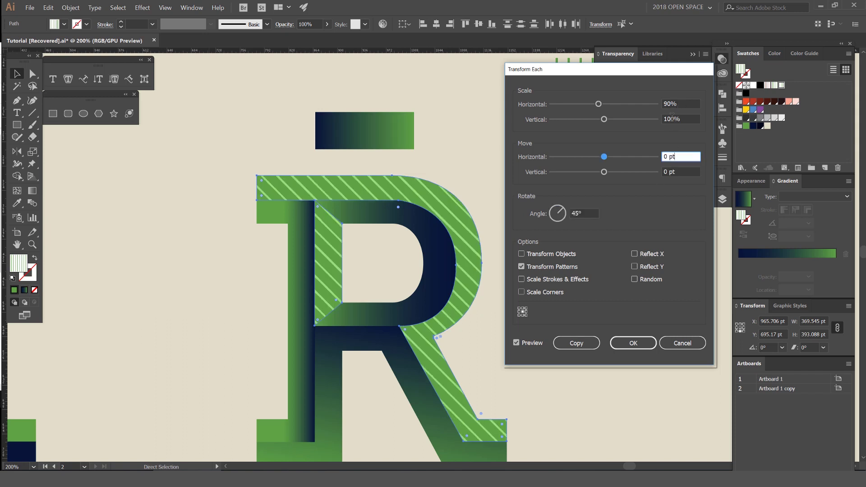
scroll(673, 117, down, 1)
scroll(681, 103, down, 1)
scroll(679, 118, down, 1)
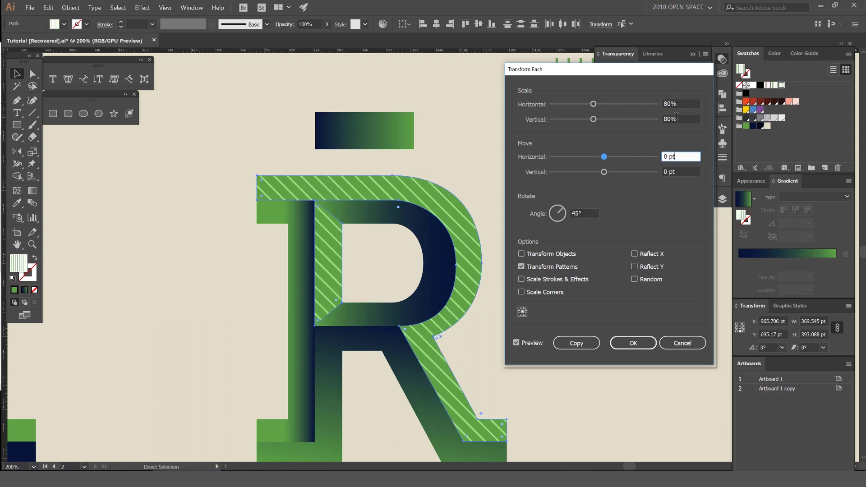
click(689, 103)
drag(575, 70, 578, 78)
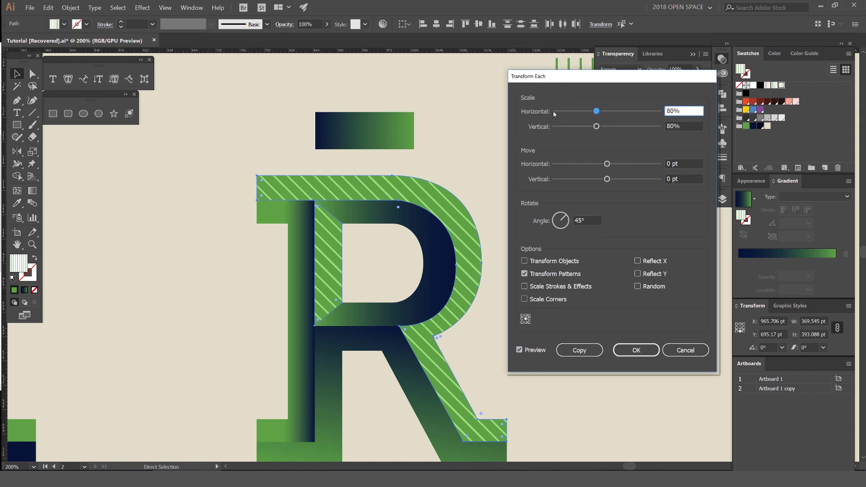
click(670, 125)
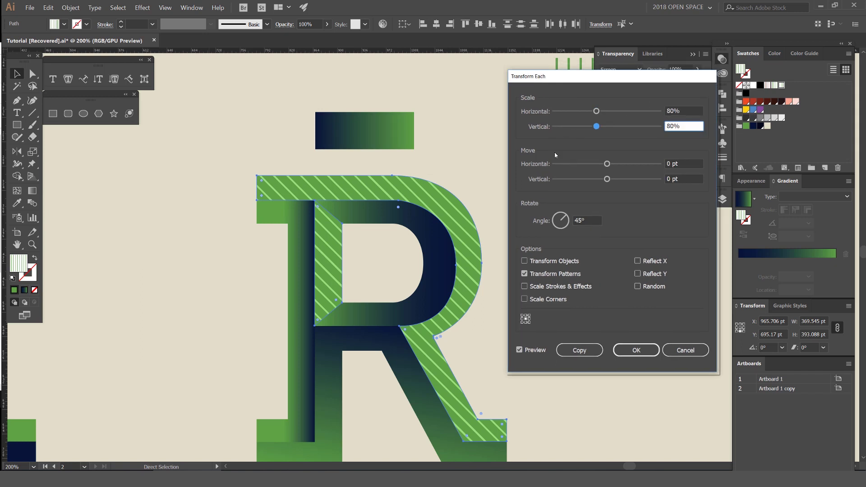
click(520, 350)
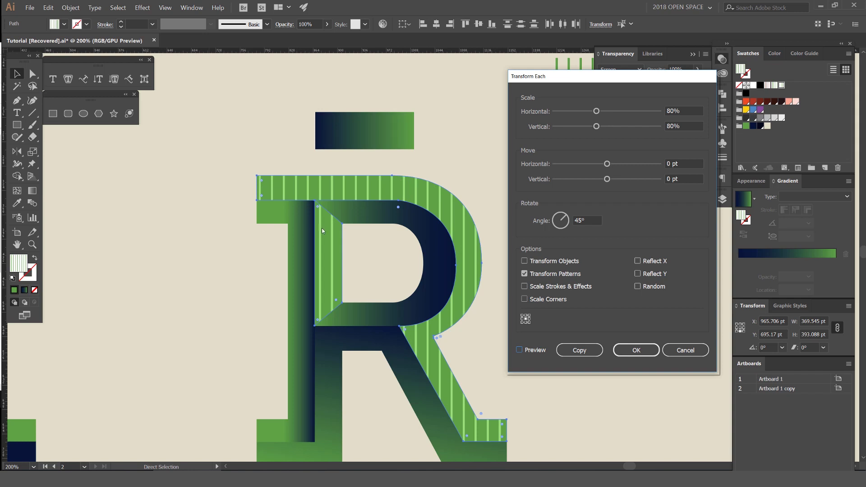
click(520, 350)
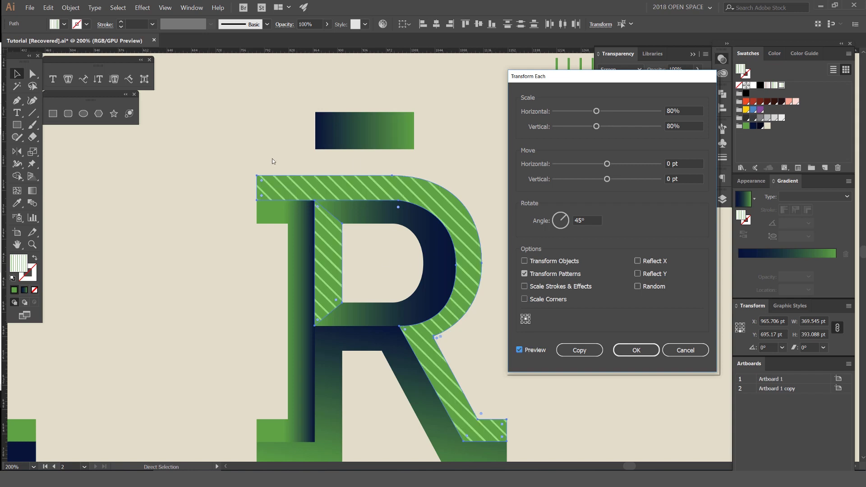
click(630, 353)
click(593, 291)
Move the gradient sample rectangle up and the green line sample aside to clear space around the gradient-shaded R
scroll(545, 216, down, 2)
drag(546, 200, 474, 182)
drag(457, 209, 518, 166)
key(ctrl+z)
click(590, 243)
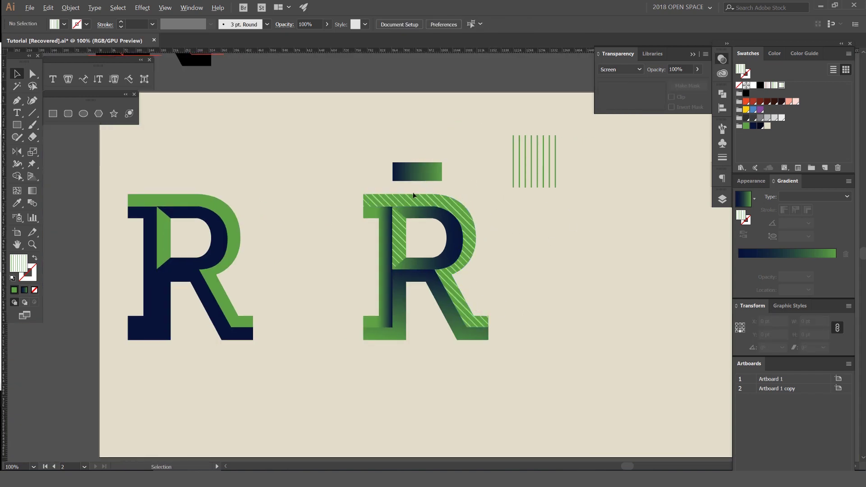
scroll(413, 194, up, 1)
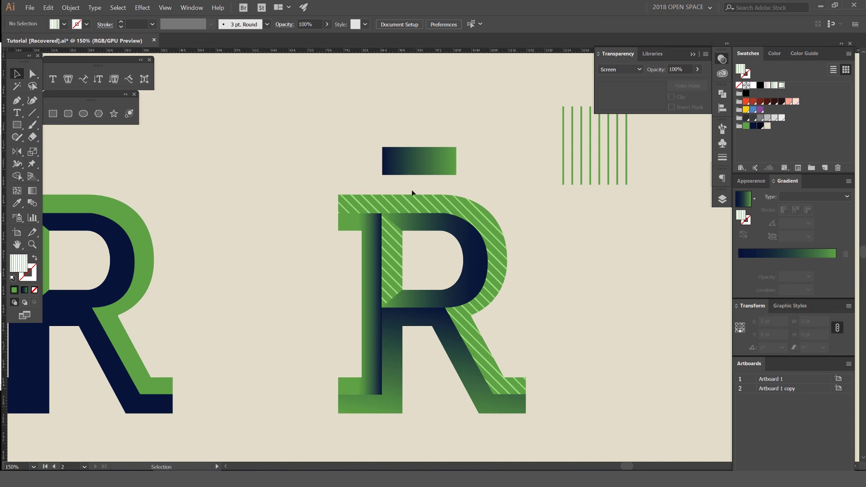
drag(495, 194, 398, 192)
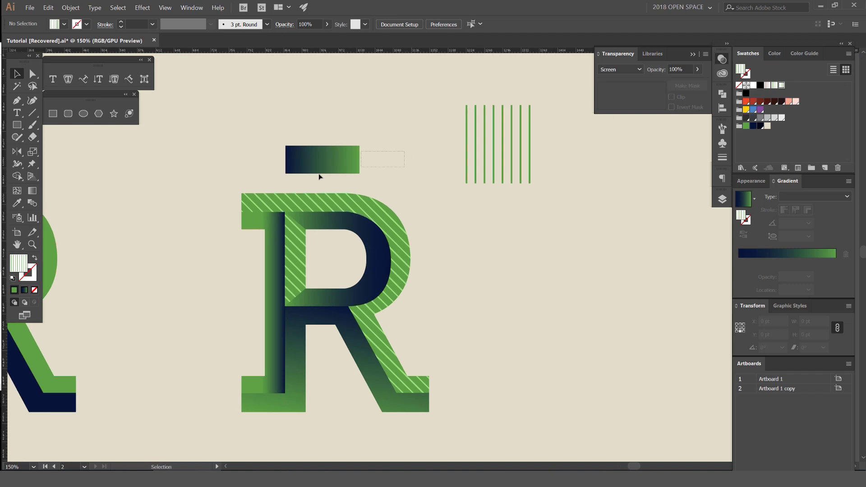
drag(319, 172, 319, 130)
drag(540, 113, 459, 140)
click(521, 110)
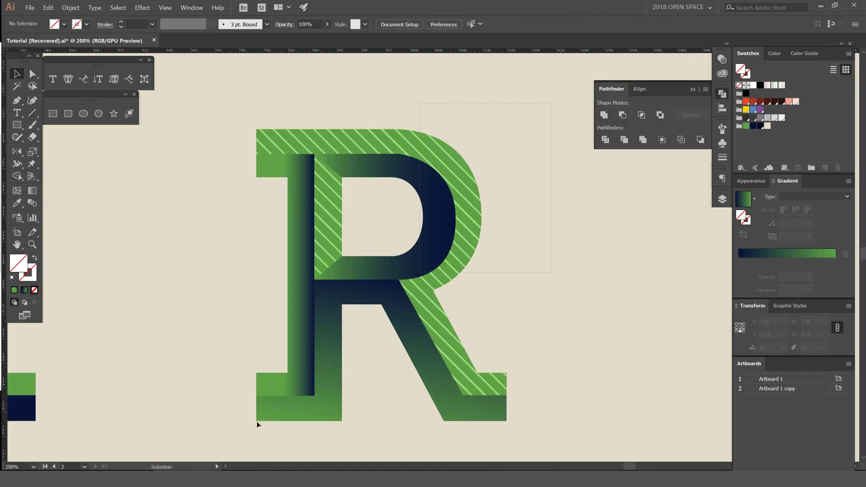
Duplicate all pieces of the gradient-shaded R in place and unite the copies into a single silhouette of the letter
drag(258, 424, 486, 132)
key(v)
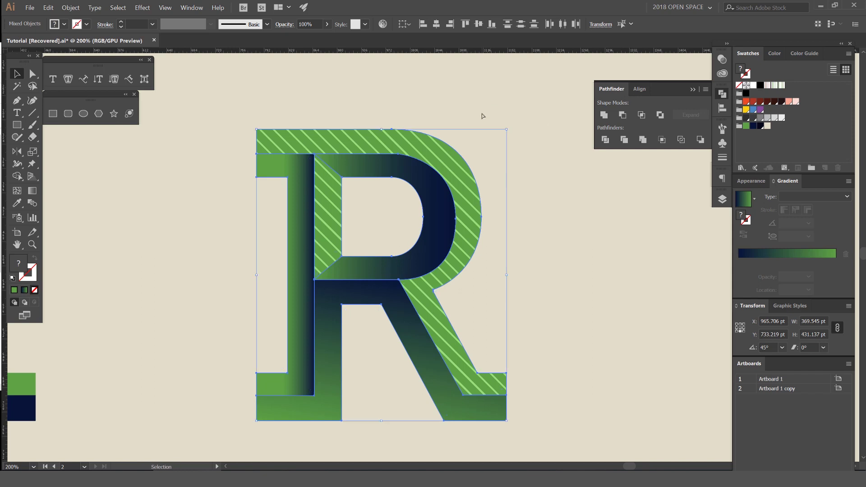
click(603, 116)
scroll(478, 188, down, 1)
drag(472, 174, 614, 173)
key(a)
key(ctrl+z)
key(ctrl)
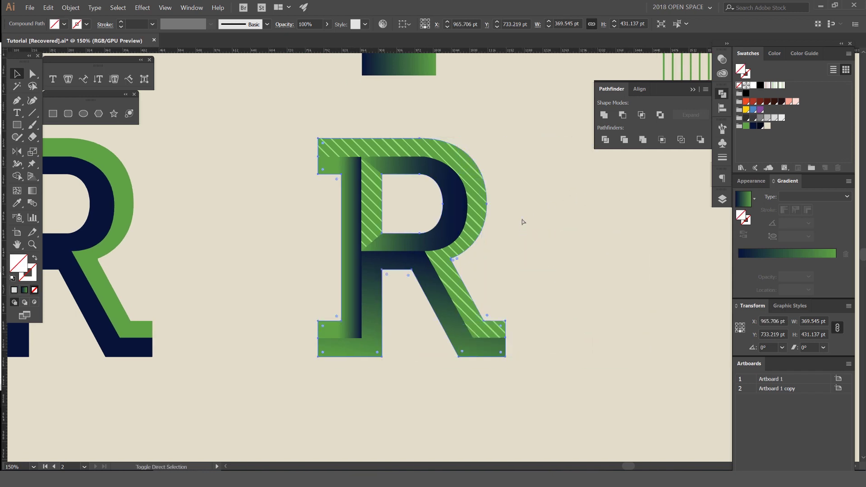
key(v)
Send the united R silhouette to the back of the stack and nudge it 10 pt to the left
click(71, 8)
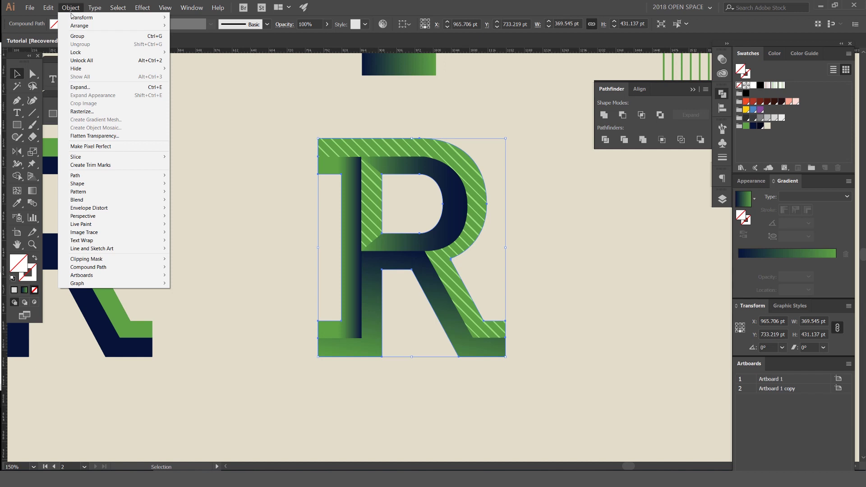
mouse_move(84, 26)
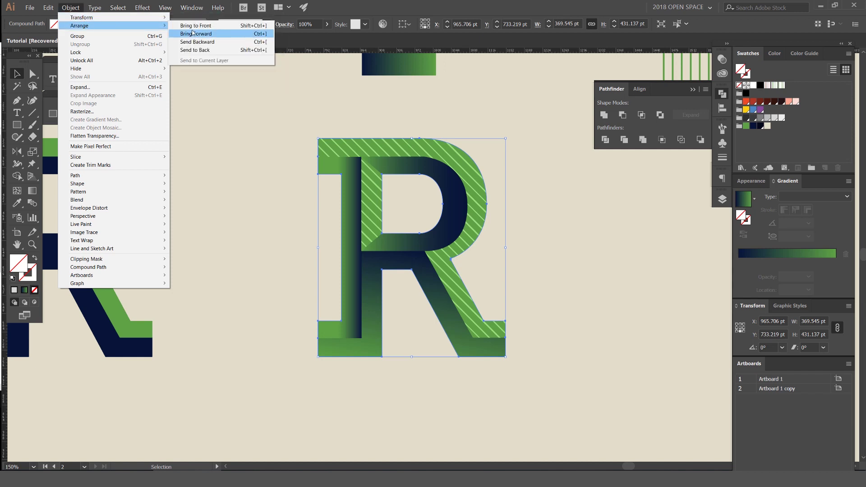
click(197, 42)
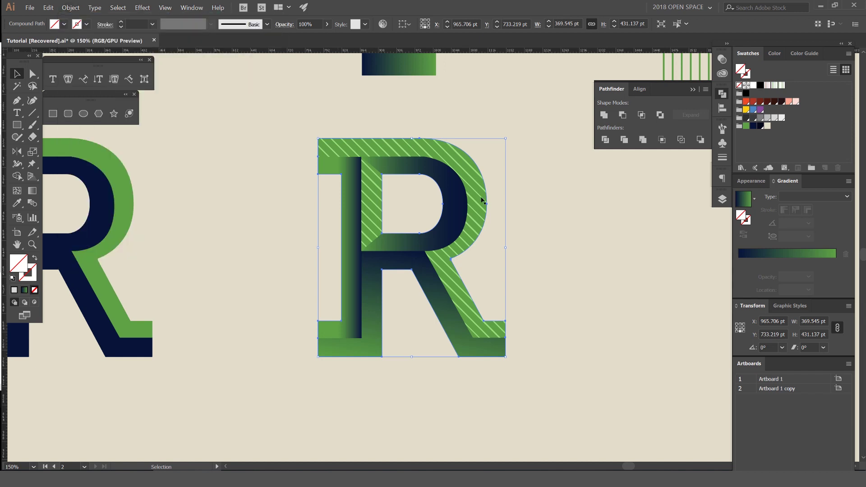
click(397, 160)
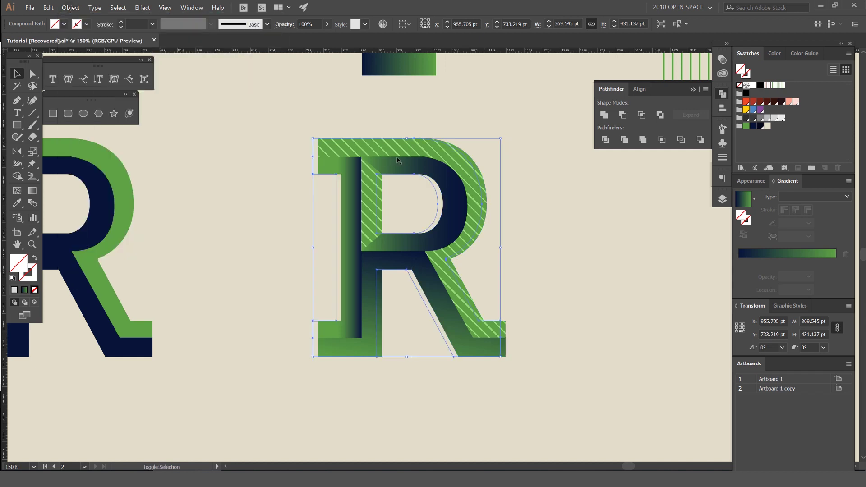
Fill the silhouette with the near-black swatch and bring it forward, above the beige background but behind the letter pieces
click(760, 126)
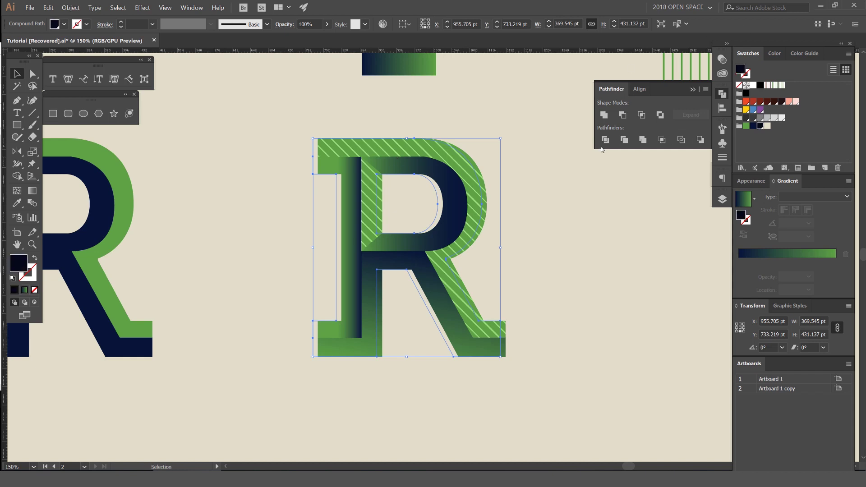
key(ctrl+])
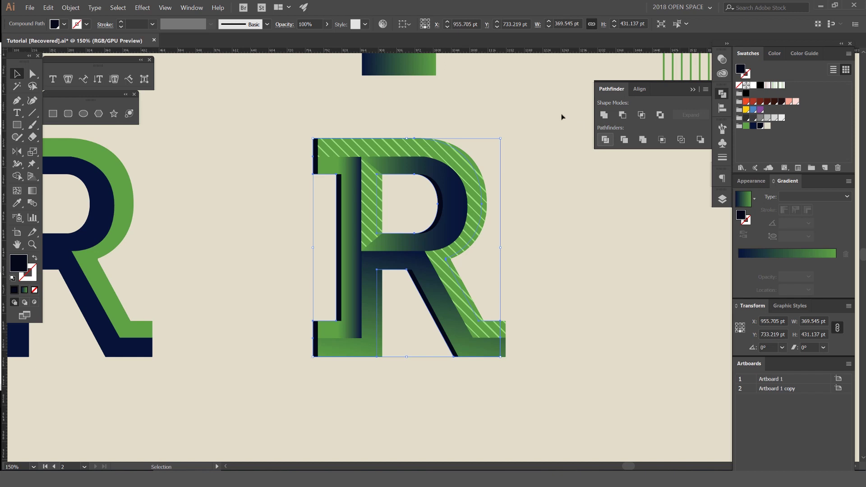
Nudge the dark silhouette left and down to X 923.702 pt, Y 752.221 pt, forming an offset shadow behind the R
scroll(332, 193, up, 1)
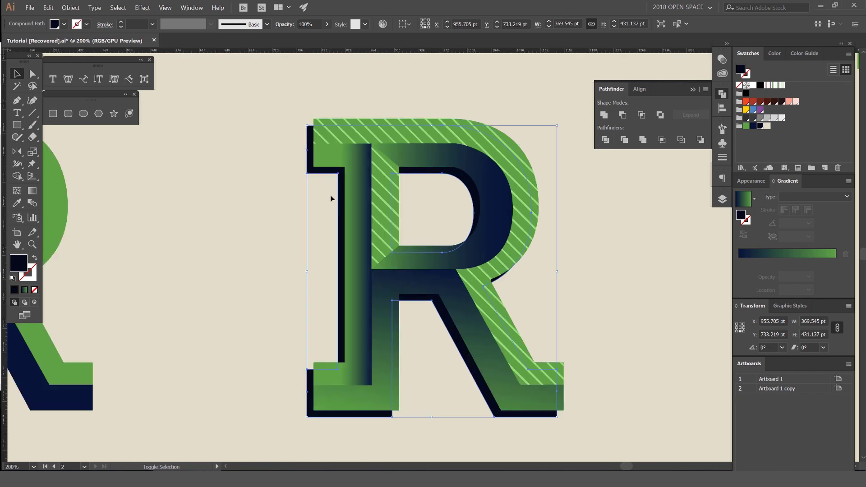
key(shift+Left)
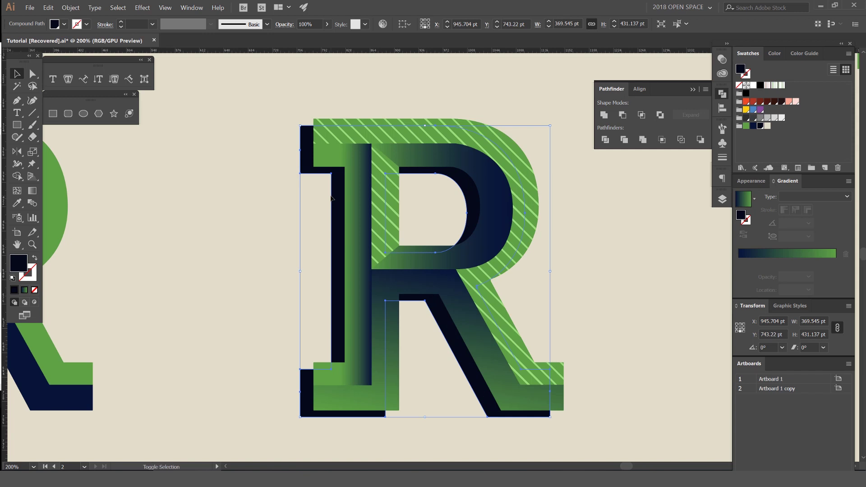
key(Left)
key(Left)
key(Left)
key(Left)
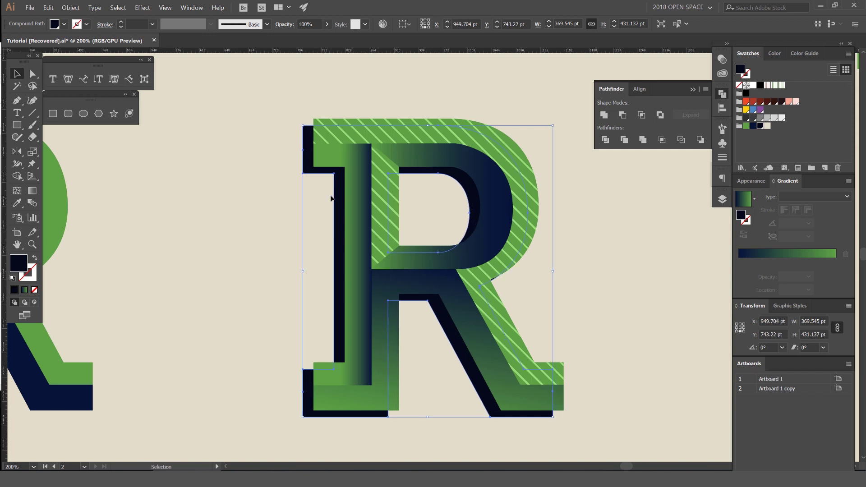
key(Left)
key(Left)
key(Left)
key(Left)
key(Left)
key(Left)
key(Down)
key(Down)
key(Down)
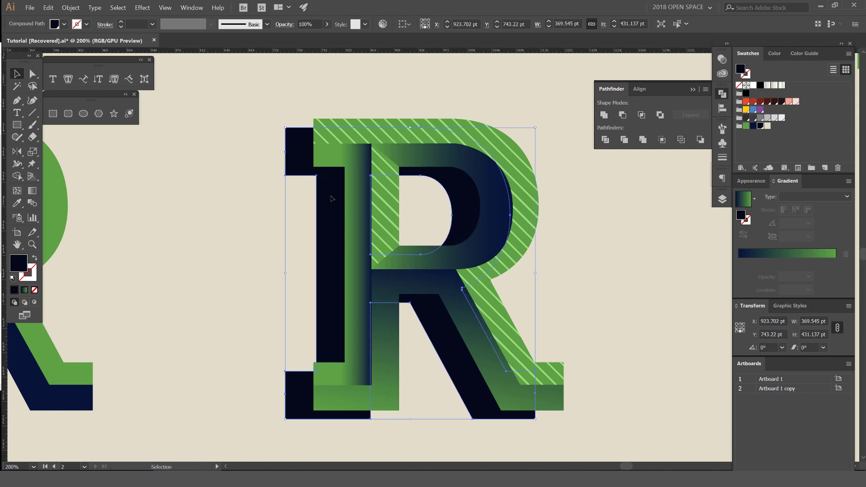
key(Down)
key(Down)
click(618, 210)
scroll(618, 209, down, 1)
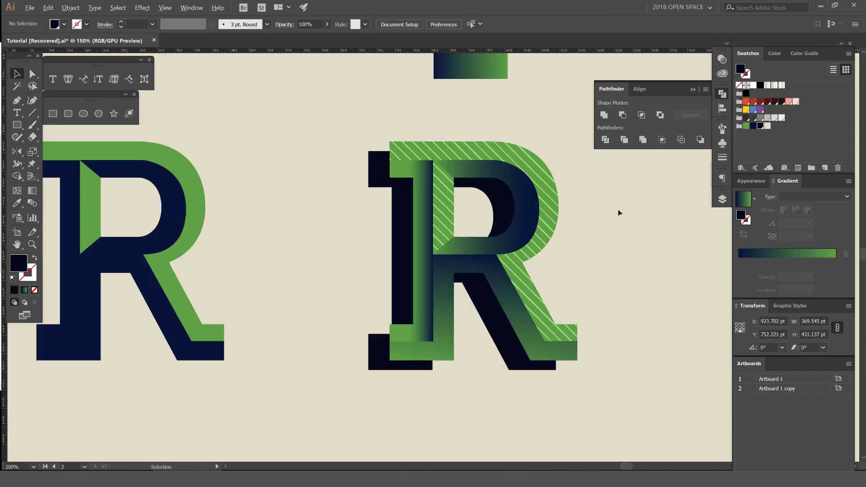
Recolor the offset shadow silhouette with the navy swatch and deselect it
click(531, 209)
click(644, 211)
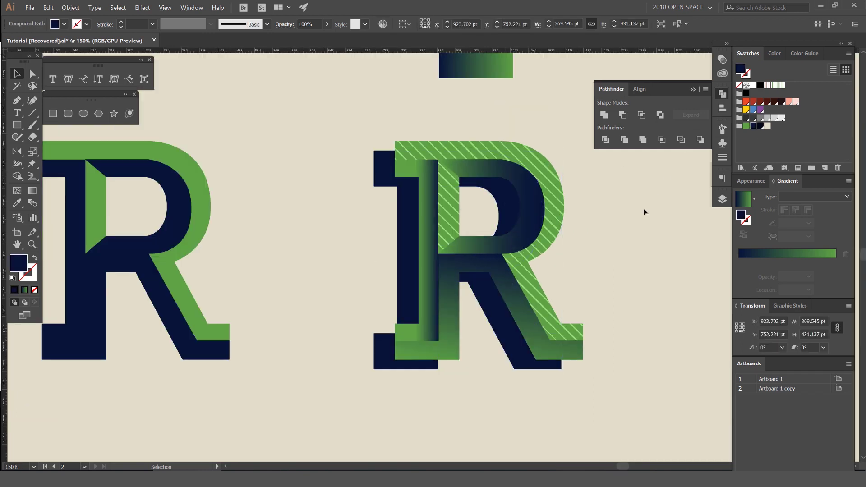
scroll(648, 210, down, 1)
drag(648, 206, 577, 215)
scroll(430, 163, up, 1)
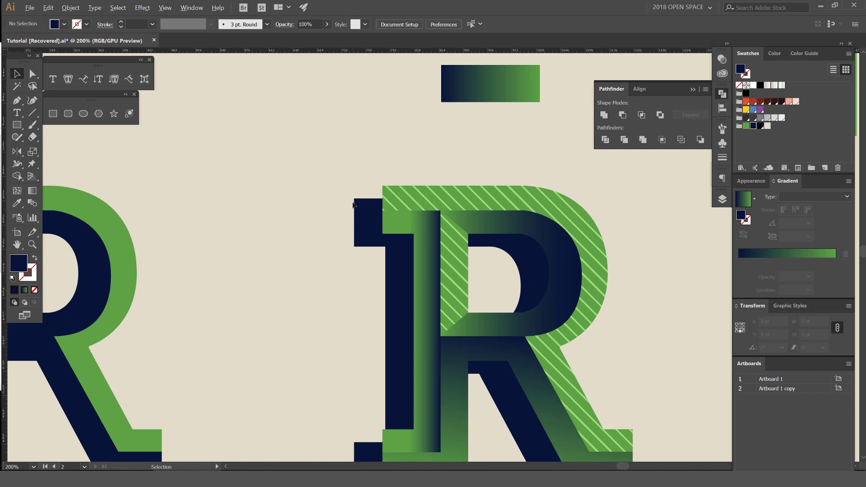
Draw a navy triangle about 56 pt wide and 19 pt high, bridging the top-left corners of the striped serif and the offset shadow
scroll(377, 164, down, 4)
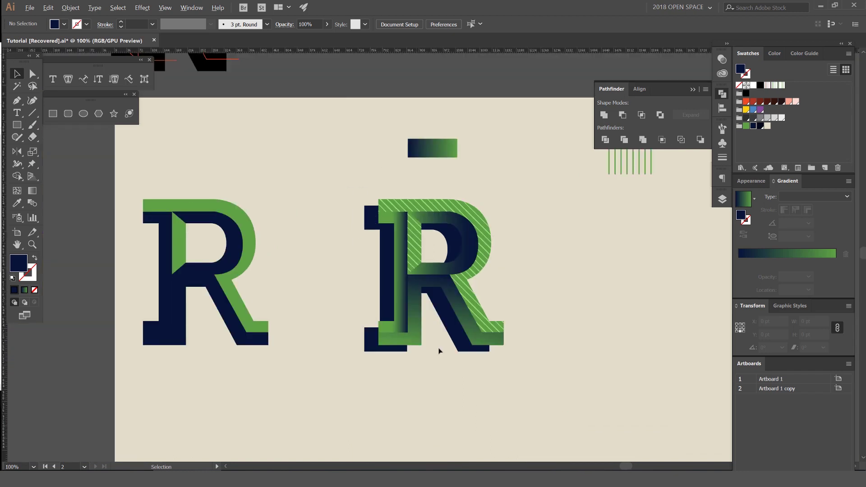
scroll(463, 365, up, 1)
scroll(348, 228, up, 6)
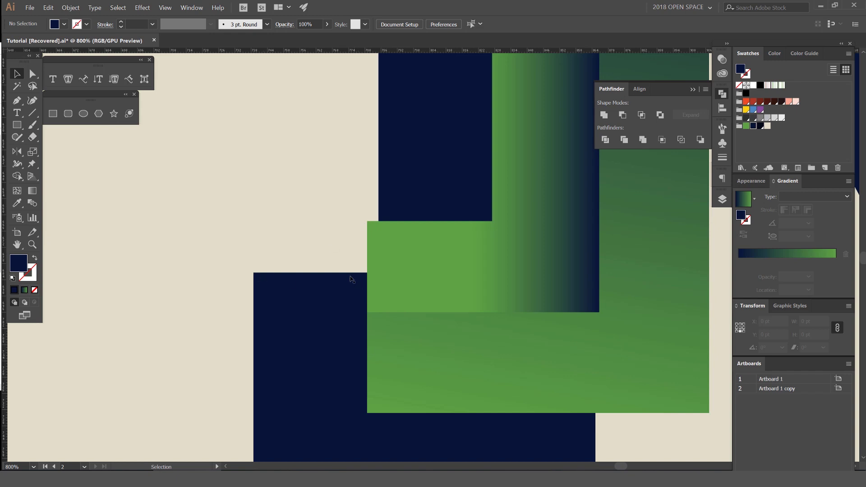
scroll(352, 279, down, 5)
scroll(377, 158, up, 5)
key(p)
click(449, 152)
click(335, 203)
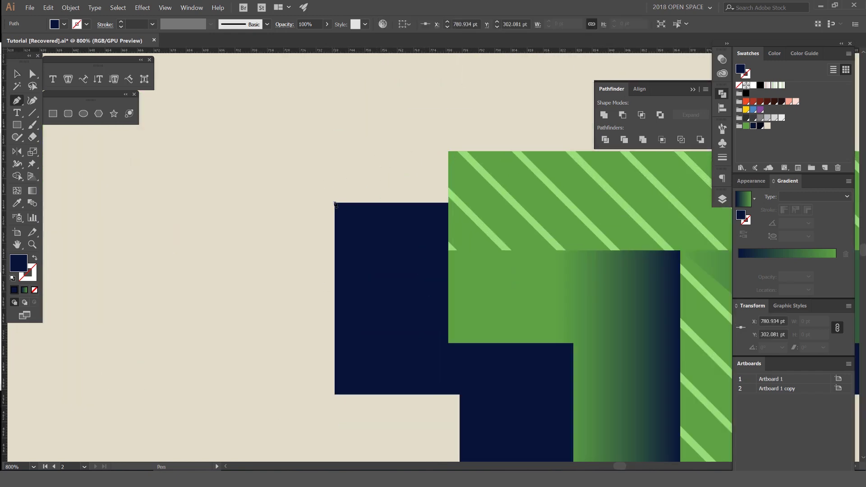
click(485, 203)
click(448, 152)
drag(446, 184, 377, 216)
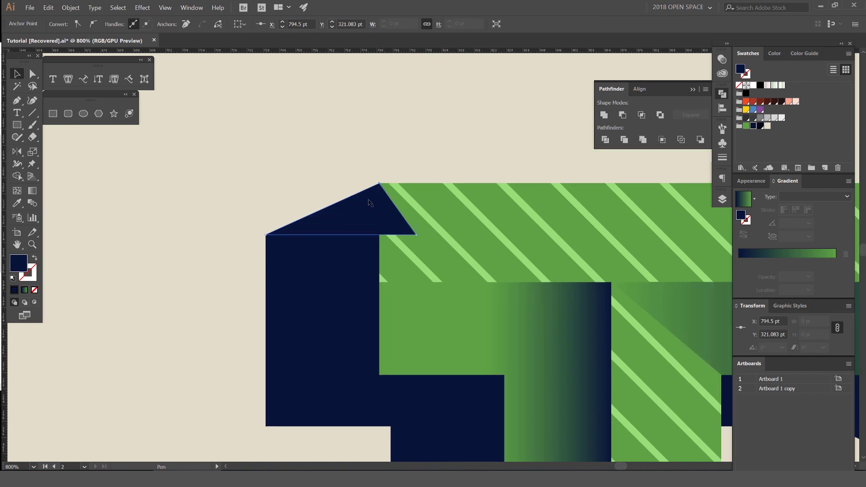
Send the new corner triangle backward until it sits behind the striped green top serif
key(v)
click(70, 8)
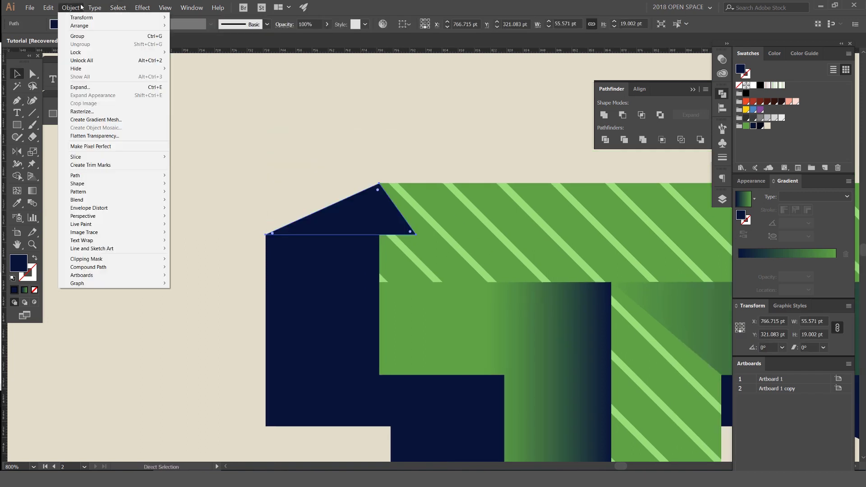
mouse_move(90, 26)
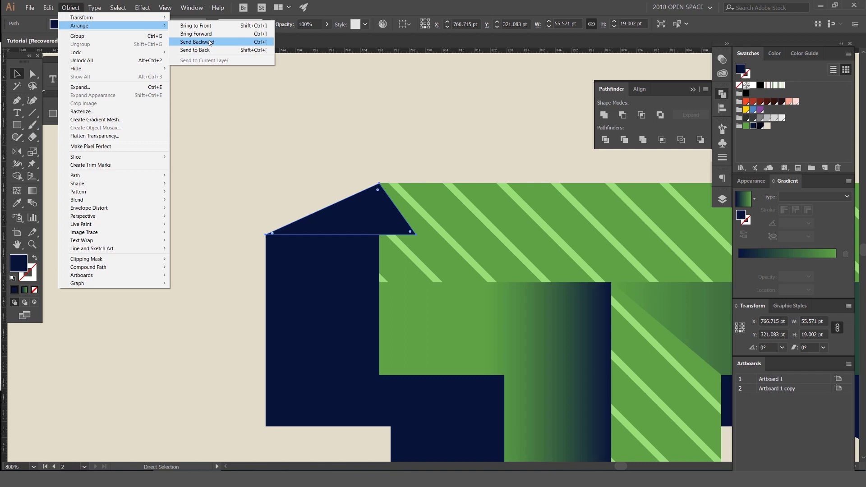
click(210, 42)
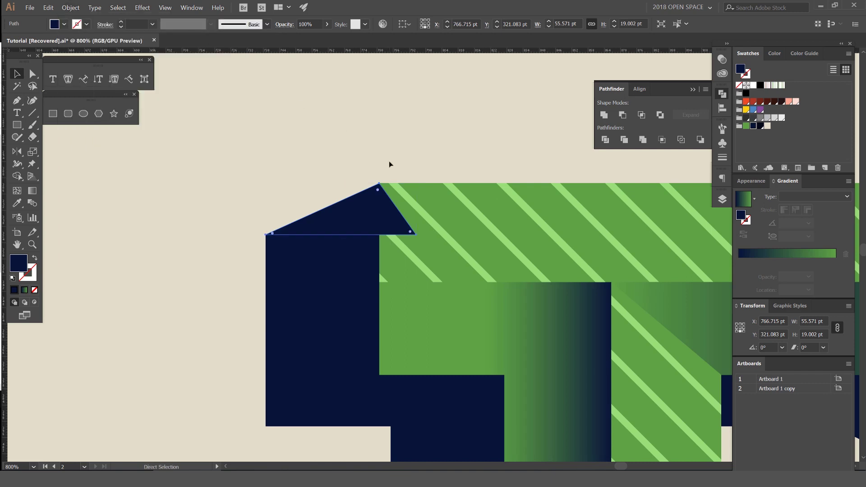
key(v)
click(71, 8)
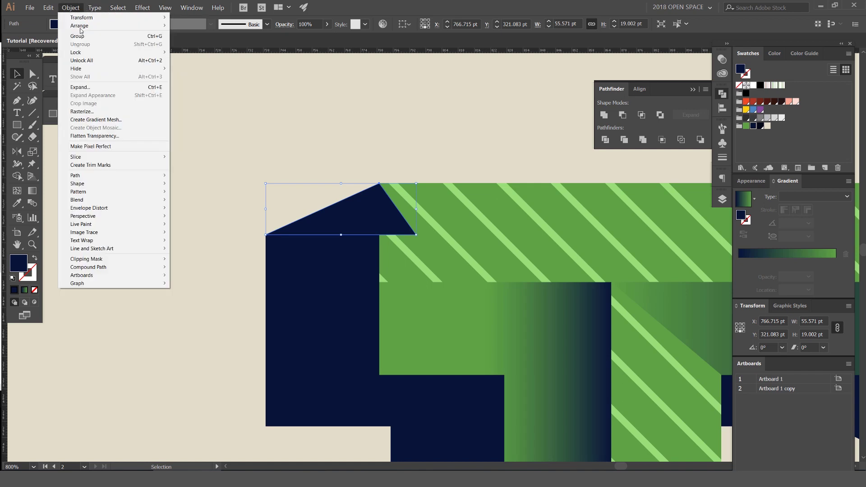
mouse_move(90, 25)
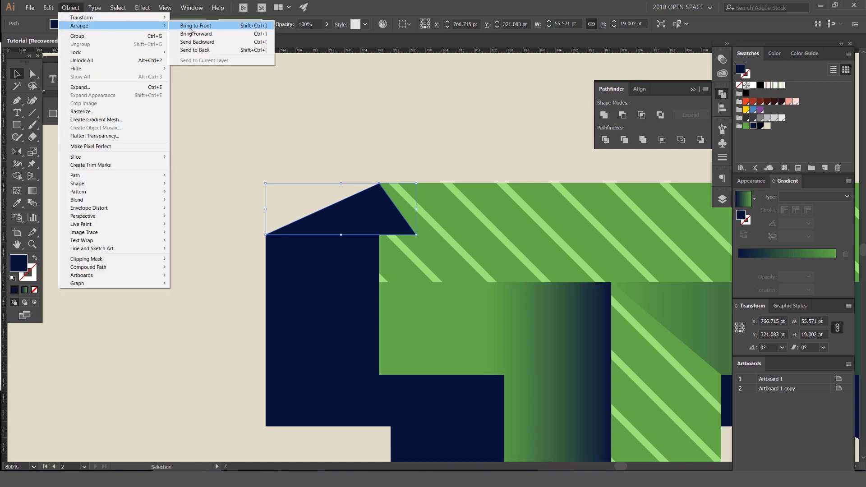
click(261, 42)
key(a)
key(ctrl+bracketleft)
key(ctrl+bracketleft)
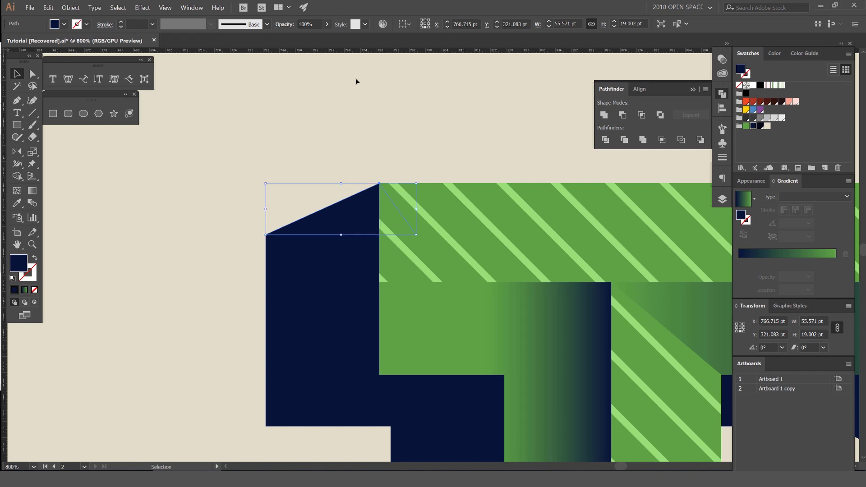
Draw a navy triangle closing the gap between the stem foot's upper-left corner and the shadow's corner, and deselect it
scroll(381, 159, down, 4)
drag(359, 257, 352, 245)
drag(351, 325, 339, 259)
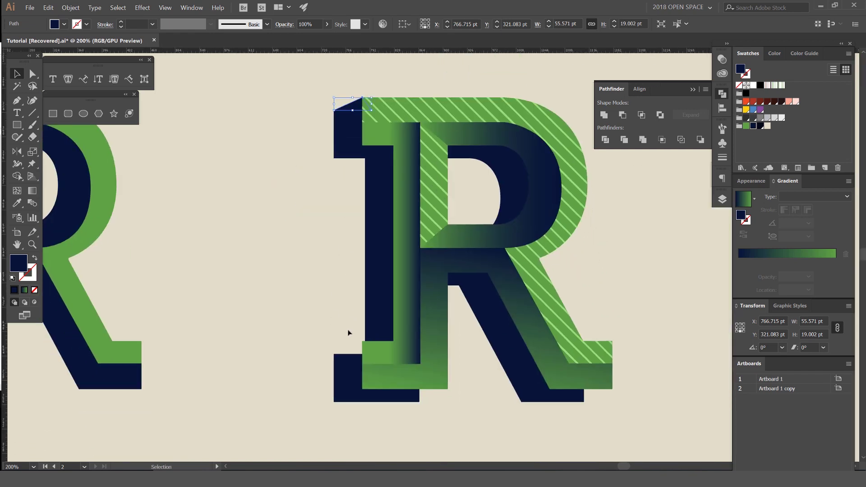
key(p)
click(363, 341)
click(334, 354)
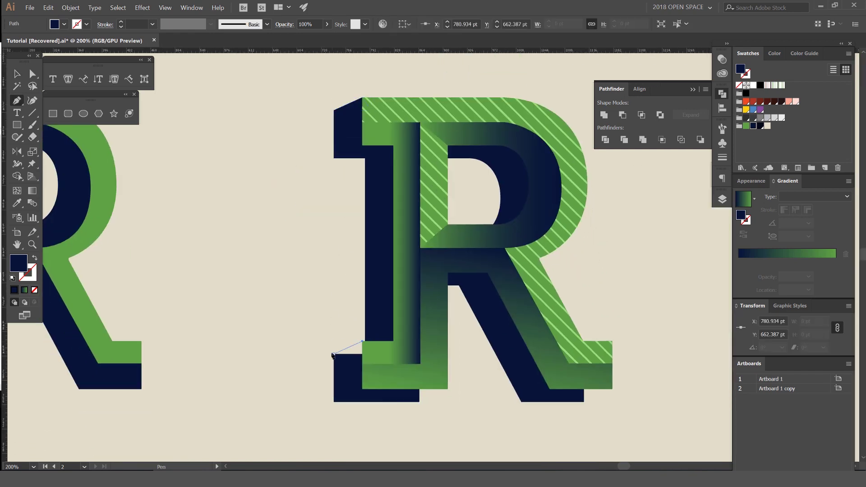
click(365, 354)
click(363, 341)
key(ctrl)
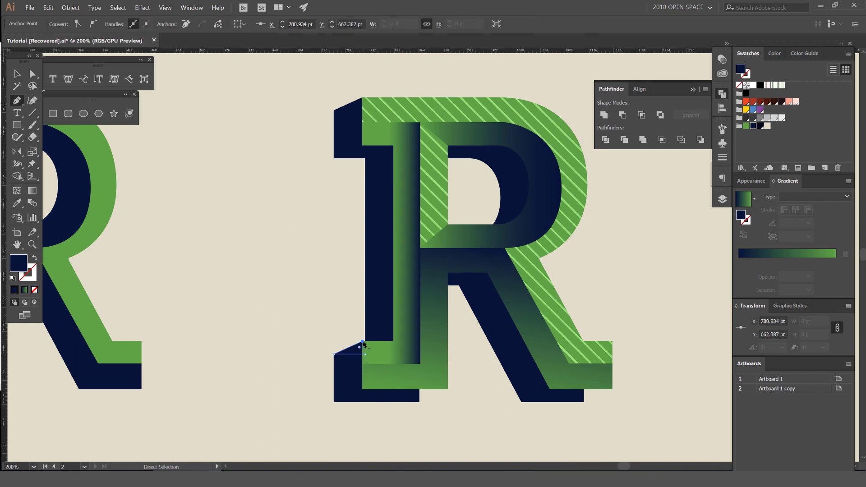
drag(496, 301, 401, 335)
key(v)
click(524, 299)
Draw a navy triangle about 43 pt wide and 19 pt high, joining the leg foot's lower-right corner to the shadow's corner
drag(482, 365, 420, 219)
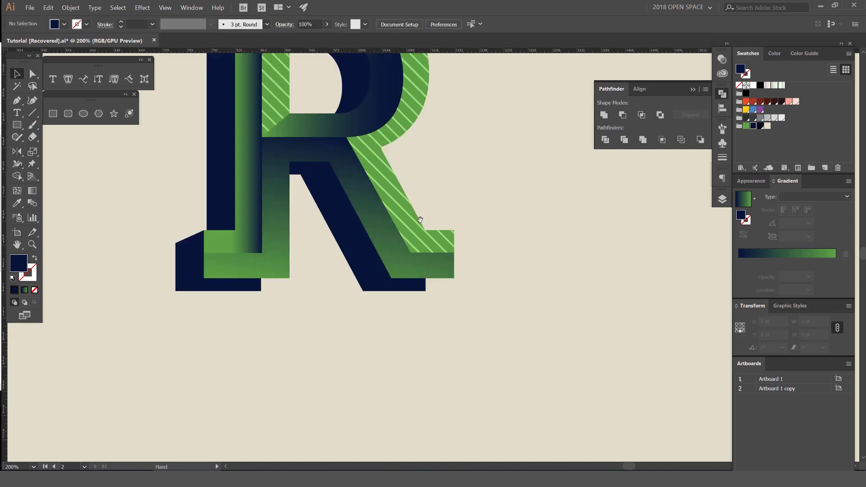
scroll(437, 301, up, 5)
key(p)
click(387, 281)
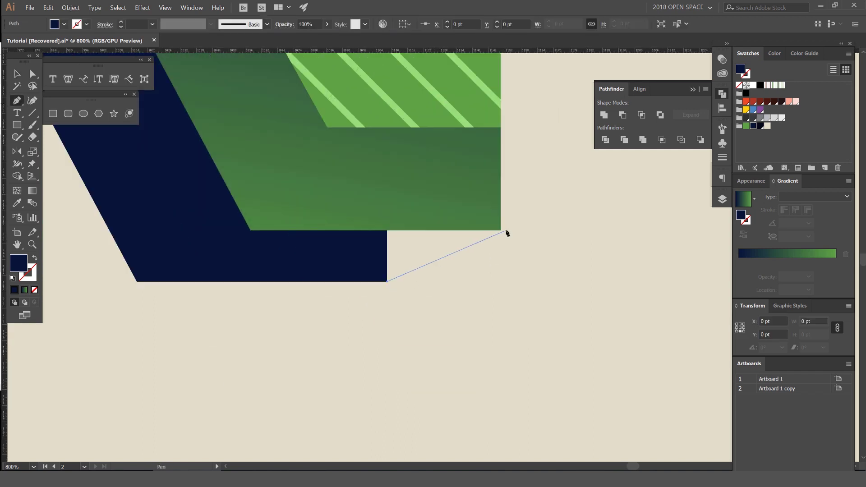
click(500, 230)
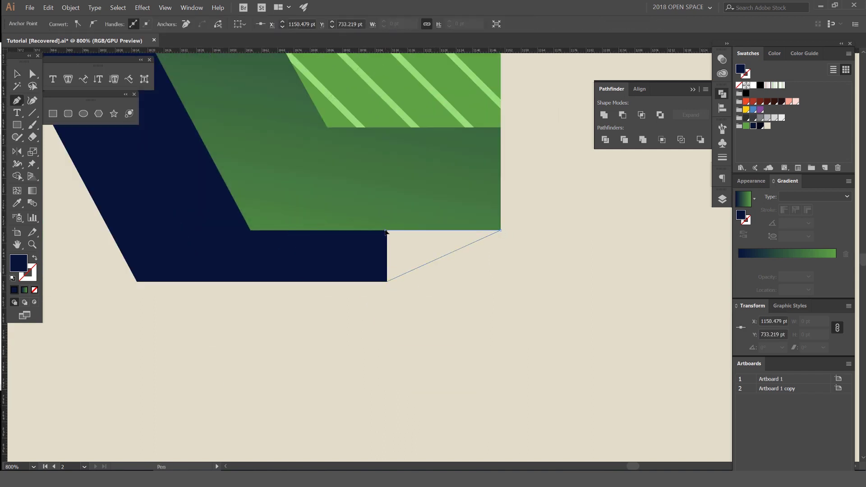
click(386, 231)
click(387, 281)
key(v)
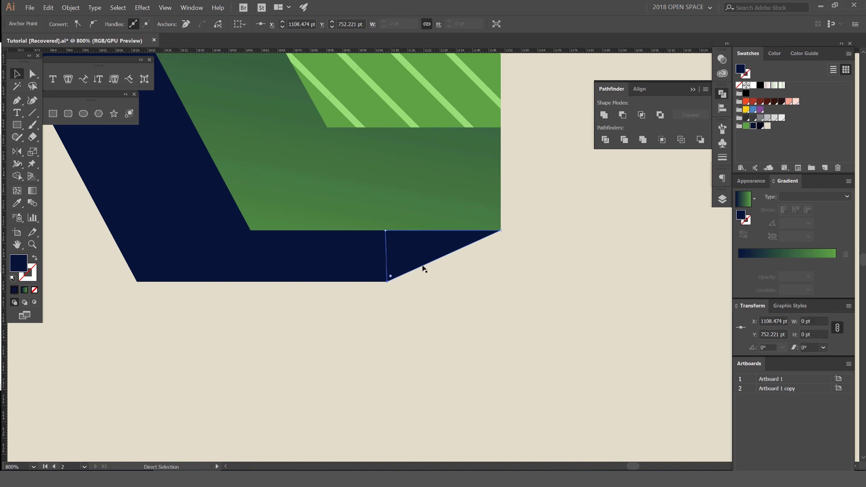
click(518, 258)
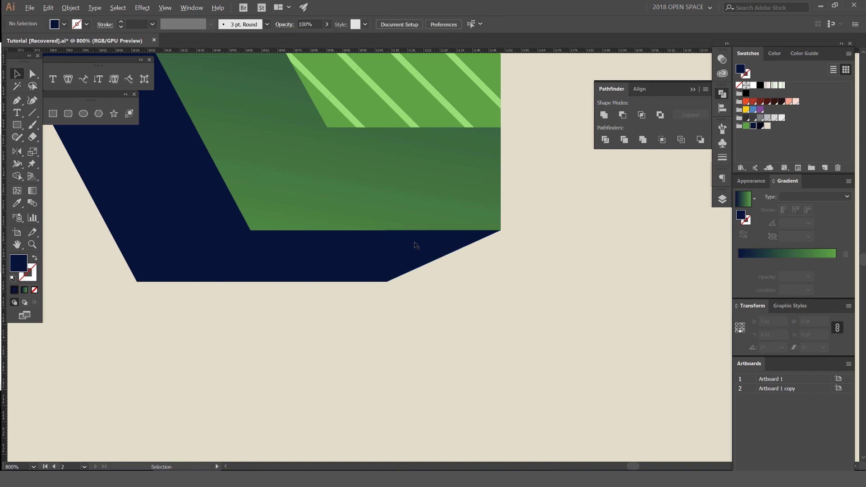
scroll(413, 245, up, 3)
drag(415, 237, 415, 259)
key(ctrl+z)
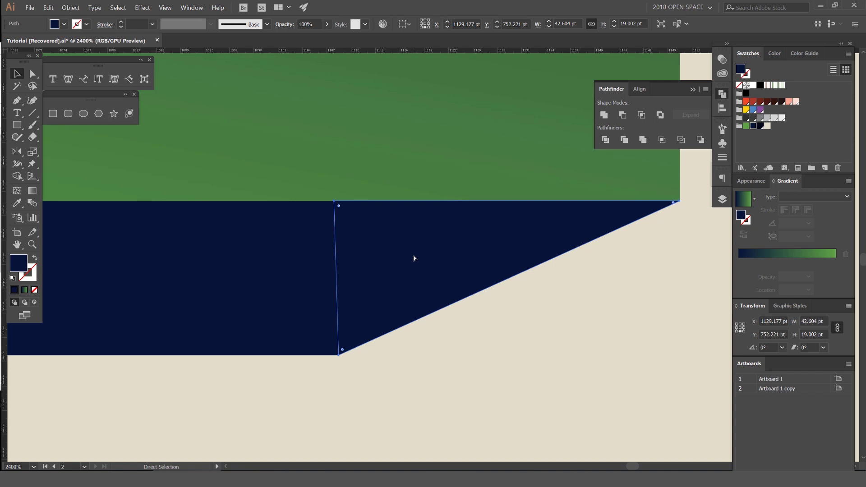
key(v)
scroll(564, 361, down, 6)
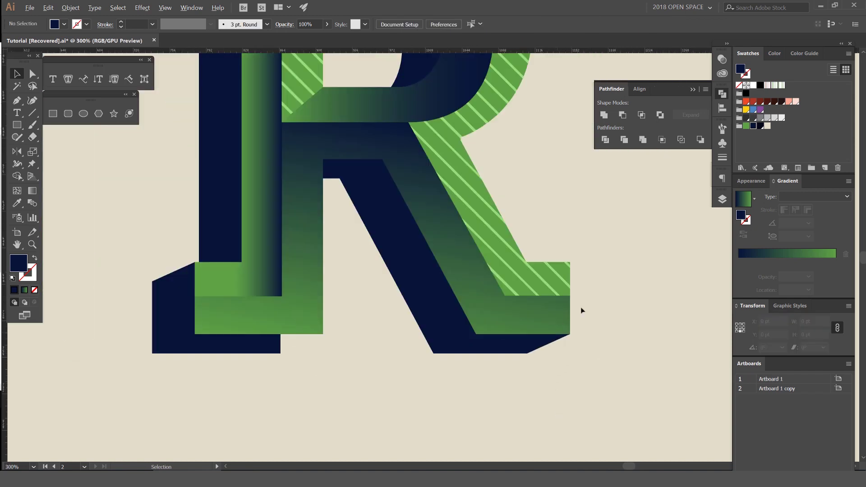
Draw a navy triangle linking the stem foot's lower-right corner to the shadow's lower-right corner beneath it, and deselect it
scroll(611, 292, up, 3)
scroll(357, 288, up, 4)
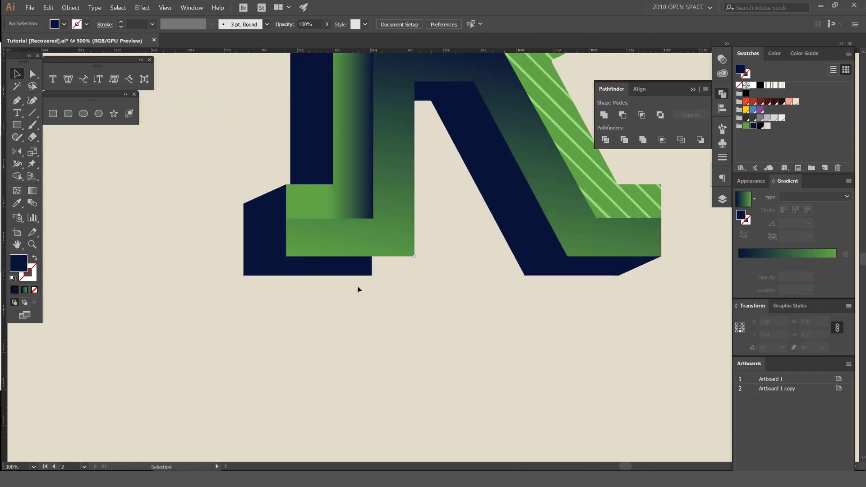
key(p)
click(506, 208)
click(392, 259)
click(506, 208)
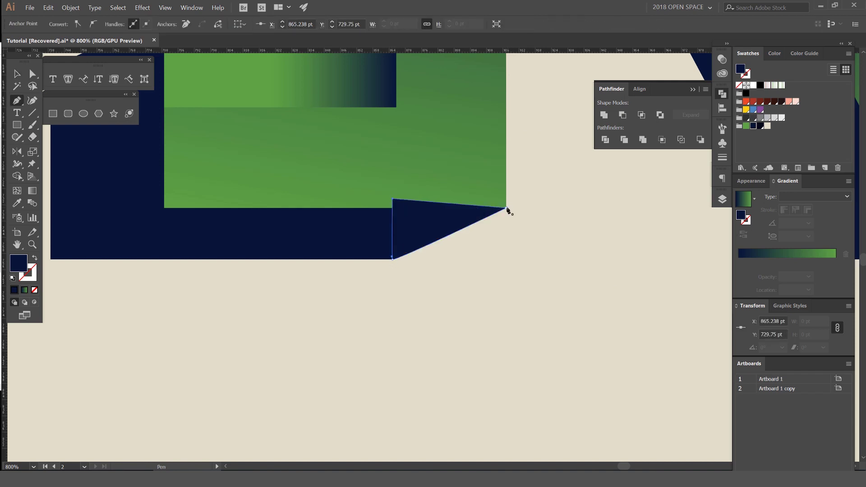
key(ctrl+z)
scroll(394, 209, up, 2)
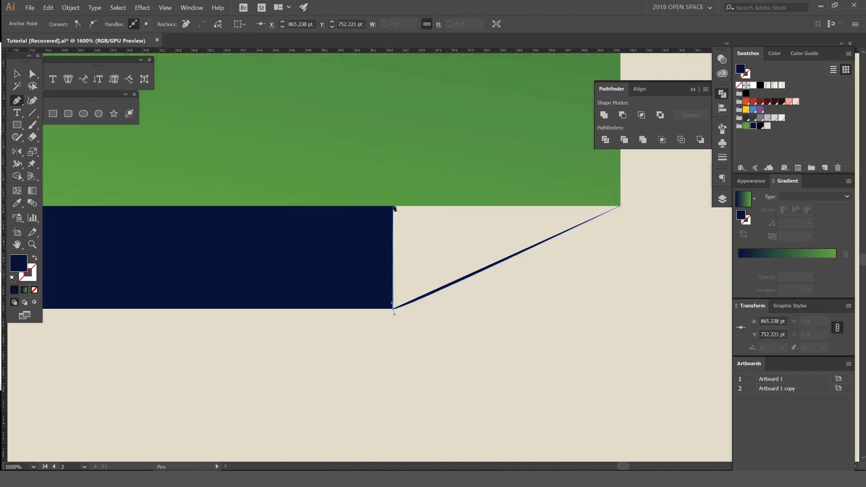
click(393, 206)
click(621, 206)
key(v)
key(ctrl+shift+a)
scroll(522, 193, down, 1)
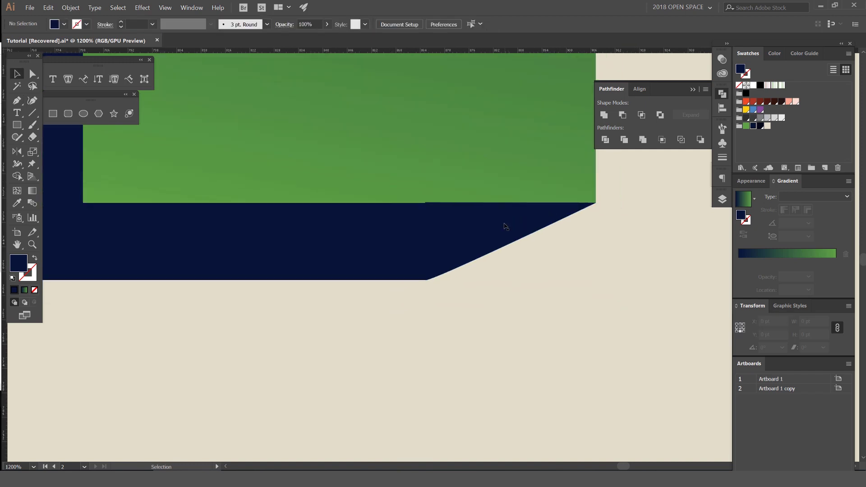
drag(504, 225, 509, 249)
scroll(466, 181, up, 1)
key(ctrl+z)
Move the stem foot triangle's upper-left anchor to X 865.218 pt, Y 733.218 pt, flush with the foot's lower edge
scroll(408, 216, up, 4)
scroll(447, 217, up, 3)
key(a)
drag(446, 258, 447, 262)
scroll(448, 263, down, 4)
drag(608, 249, 291, 243)
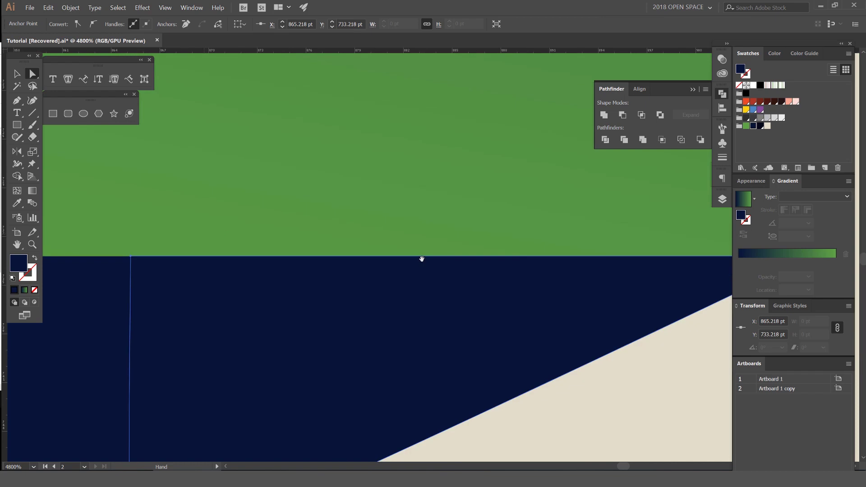
scroll(298, 250, down, 8)
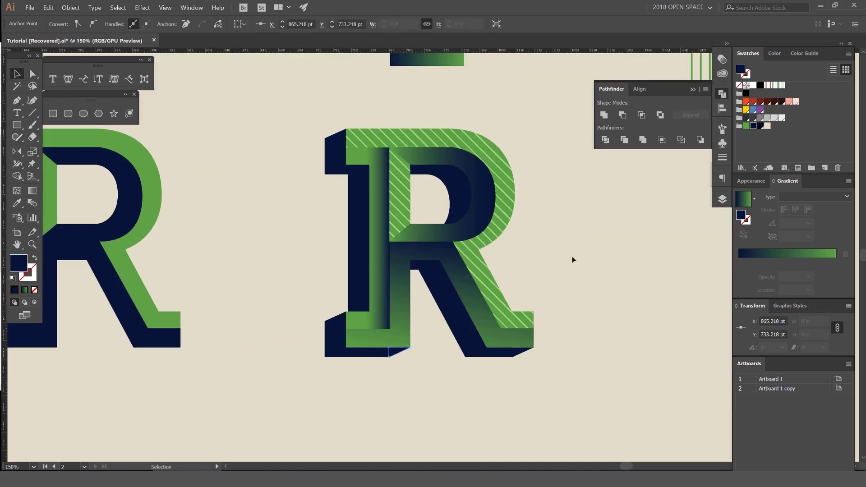
click(589, 199)
Unite the offset shadow silhouette and its four navy corner triangles into one shape
scroll(582, 201, down, 2)
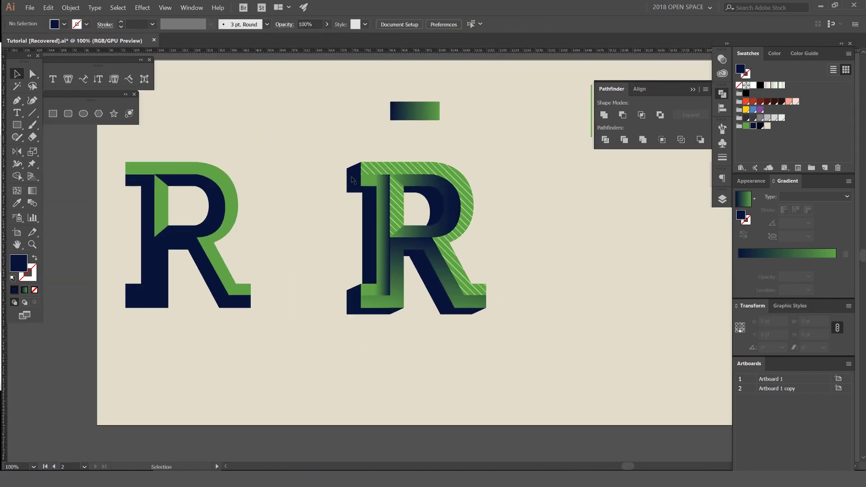
click(354, 181)
scroll(433, 327, up, 2)
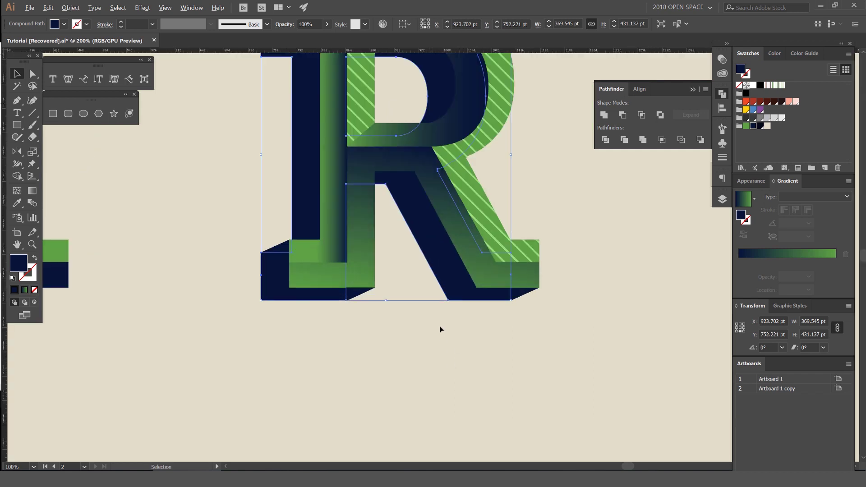
scroll(433, 326, up, 1)
shift+click(567, 277)
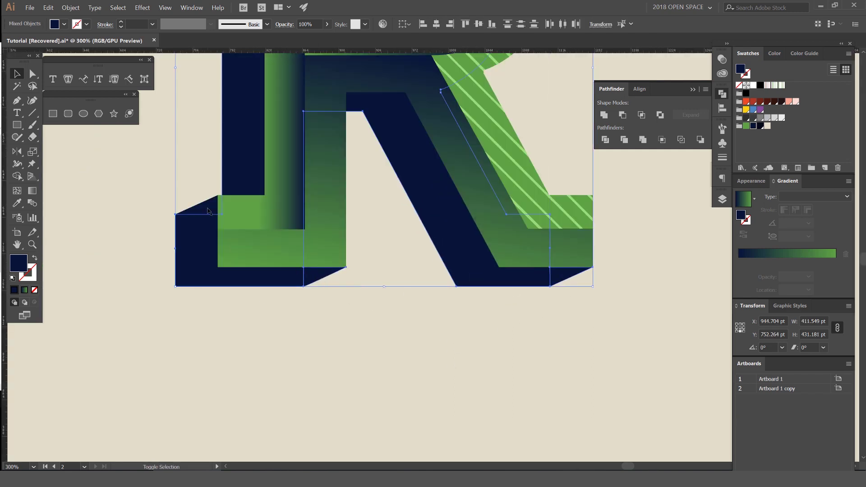
drag(191, 133, 290, 435)
shift+click(307, 145)
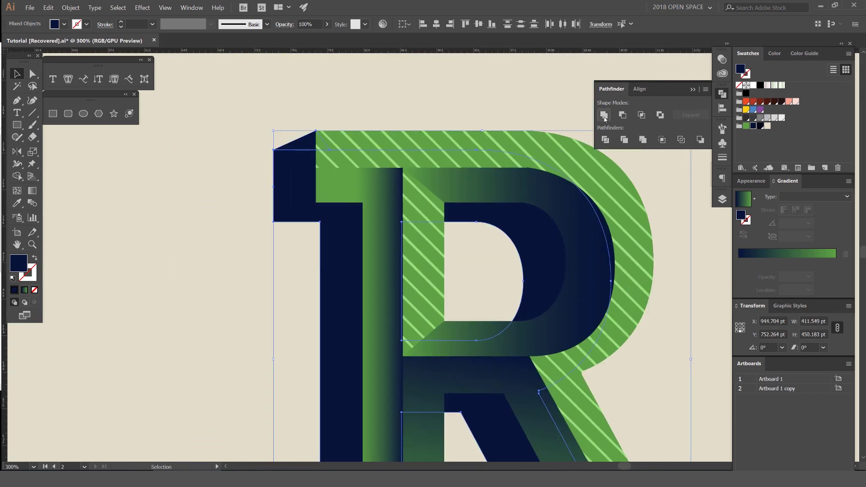
click(604, 115)
Send the united shadow to the back, bring it forward one level above the beige background, and deselect it
scroll(421, 131, down, 3)
drag(401, 153, 310, 155)
key(ctrl+z)
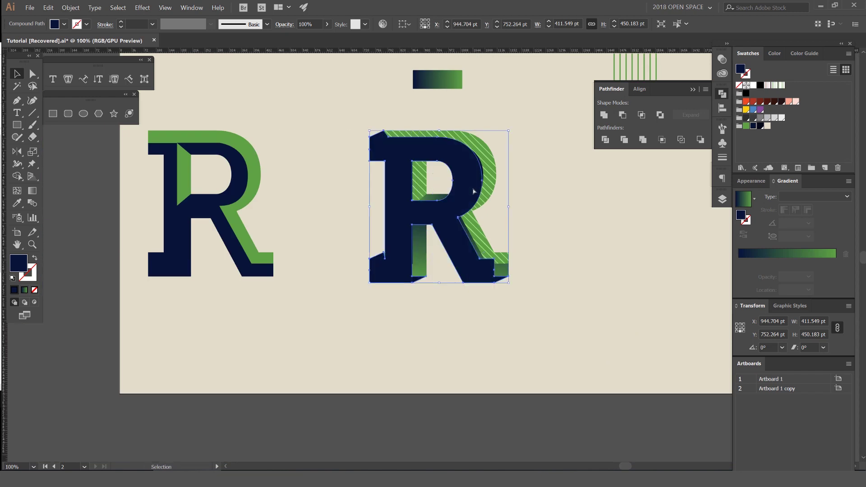
key(ctrl+[)
key(ctrl+shift+[)
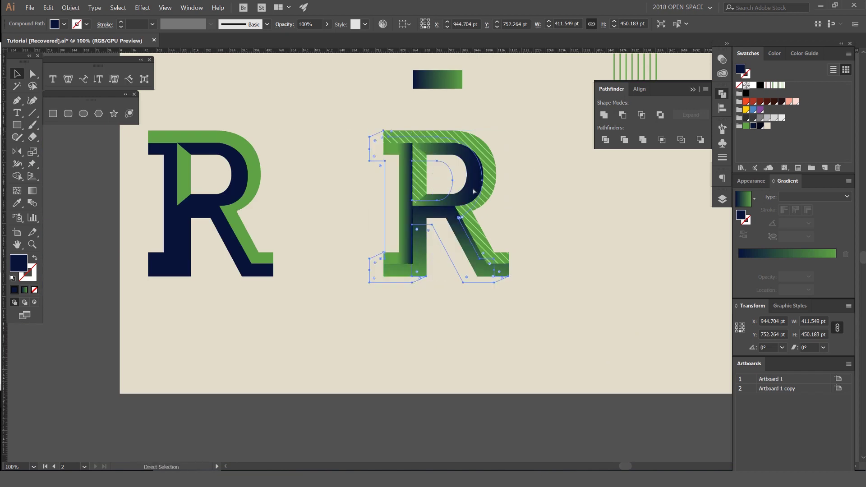
key(ctrl+bracketright)
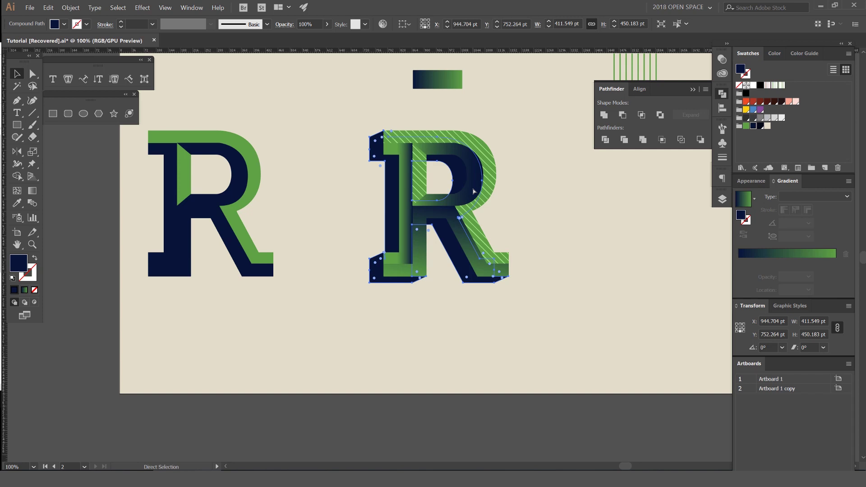
drag(512, 149, 460, 223)
click(460, 223)
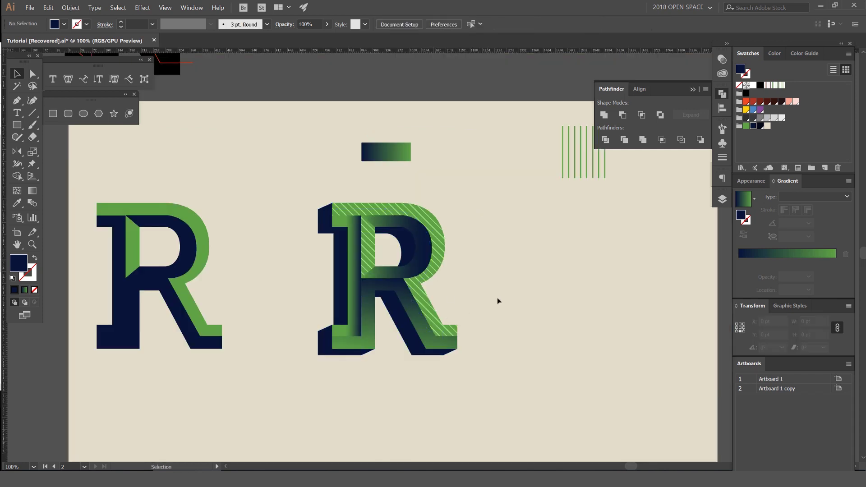
Hide the Pathfinder controls to clear the canvas beside the artboards
scroll(515, 273, down, 2)
drag(529, 274, 515, 225)
click(723, 96)
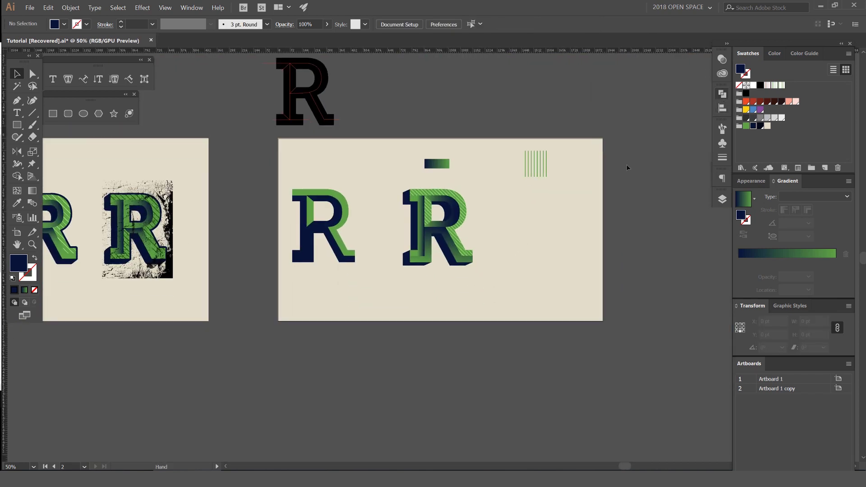
Move the gradient swatch and the stripe pattern off the second artboard, placing them above its upper edge, and deselect them
scroll(478, 211, up, 3)
drag(336, 302, 599, 207)
drag(622, 143, 284, 189)
drag(359, 168, 352, 75)
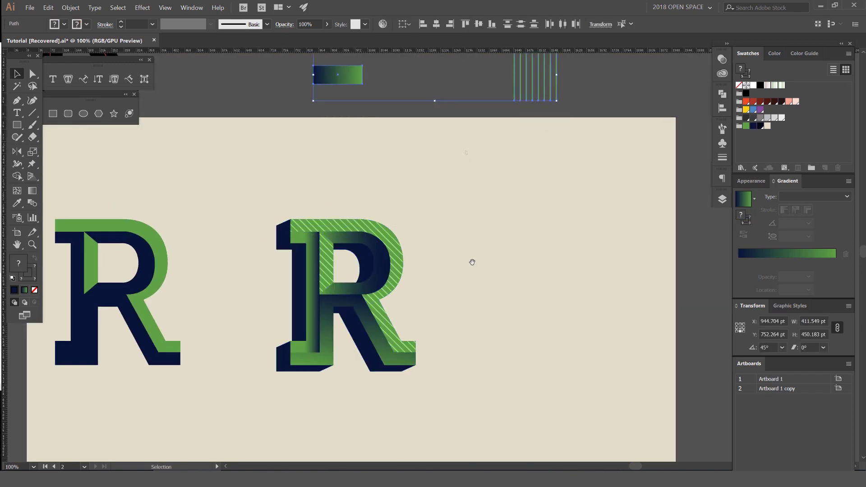
drag(471, 261, 544, 167)
click(516, 163)
scroll(475, 152, up, 1)
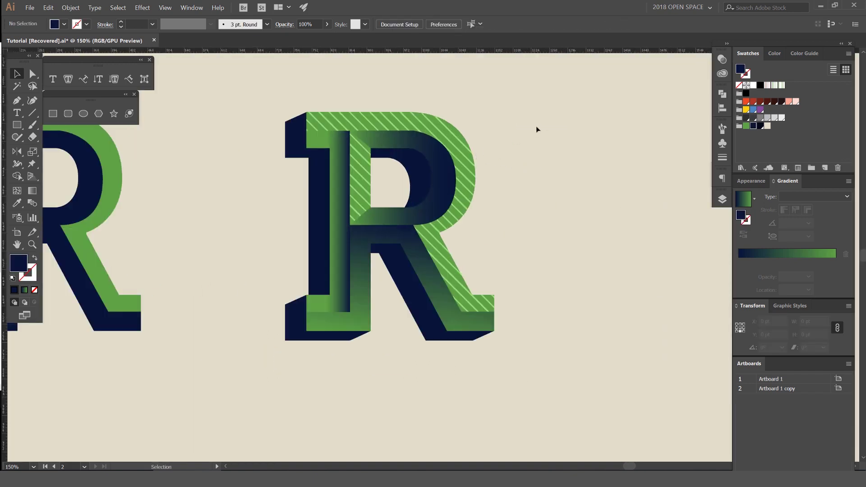
Duplicate the shaded R with its navy shadow horizontally to the right, placing the copy at X 1564.704 pt
scroll(536, 129, down, 1)
drag(376, 208, 585, 208)
scroll(541, 217, right, 10)
key(shift+o)
key(v)
drag(243, 180, 498, 170)
click(145, 329)
Move the original shaded R with its shadow horizontally closer to the flat two-colour R
drag(492, 137, 316, 348)
drag(380, 239, 330, 239)
drag(612, 156, 442, 168)
Unite a duplicate of the copied R's shapes and shadow into one silhouette while keeping the shaded artwork
drag(571, 123, 433, 333)
key(a)
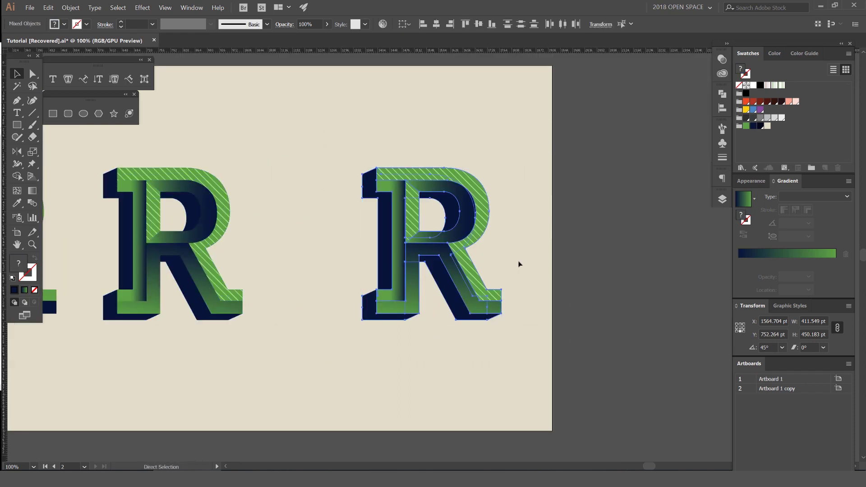
key(v)
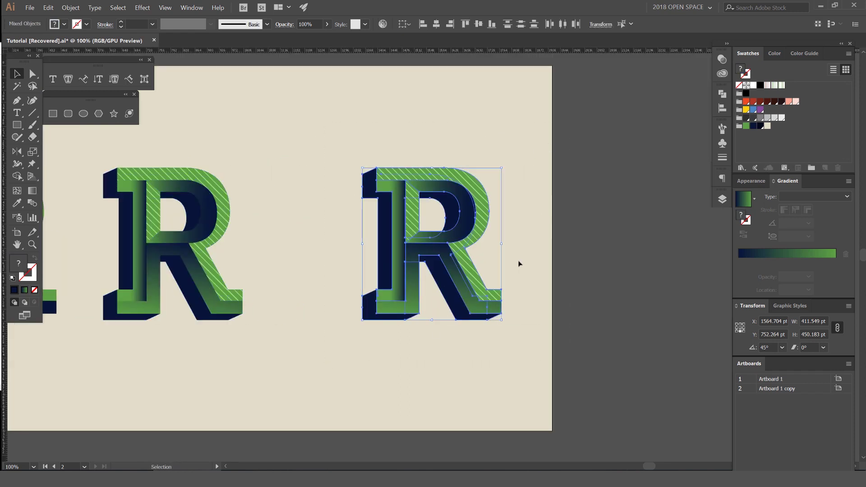
click(723, 94)
click(604, 115)
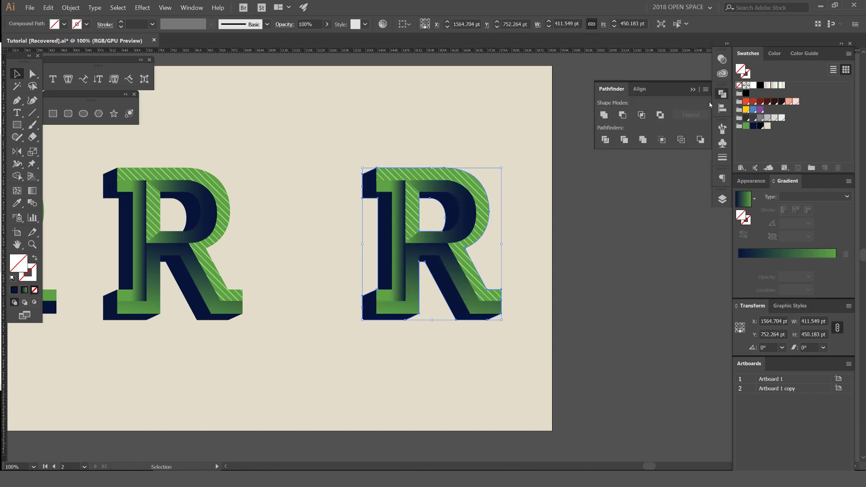
click(723, 94)
Give the united silhouette a white 20 pt stroke with no fill
click(755, 88)
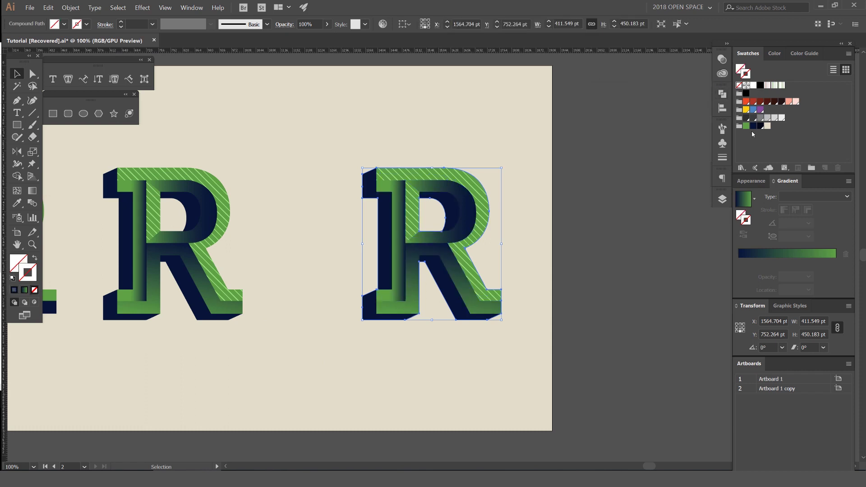
click(753, 86)
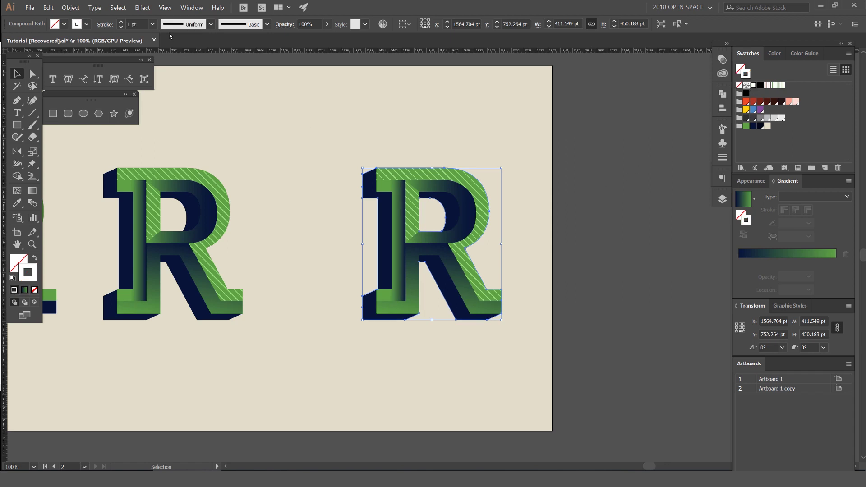
shift+click(121, 21)
shift+click(121, 21)
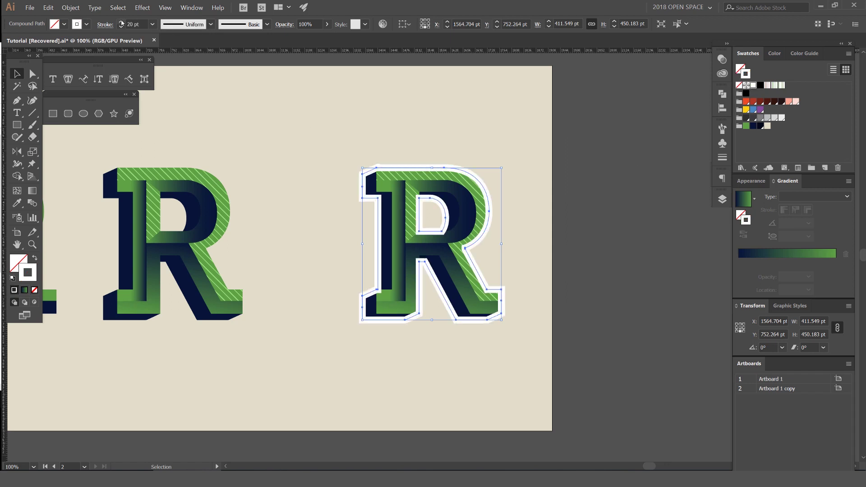
Place the white outline behind the copied R, one level above the beige background, and deselect it
key(a)
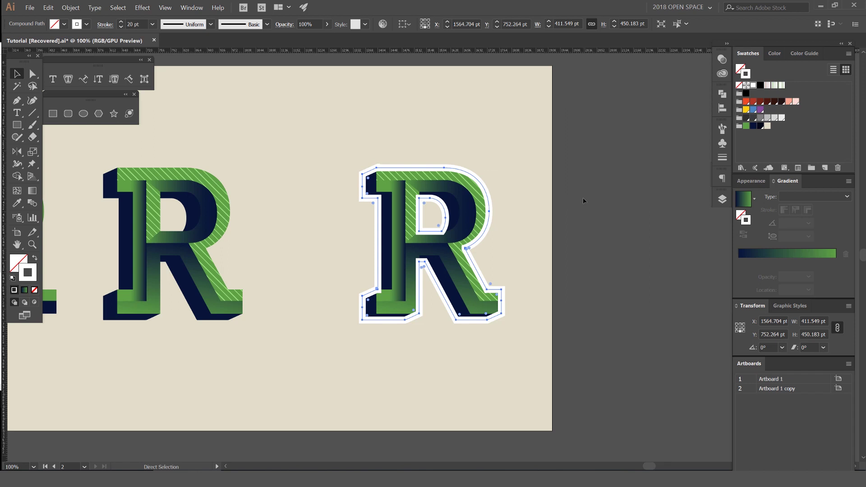
key(ctrl+shift+bracketleft)
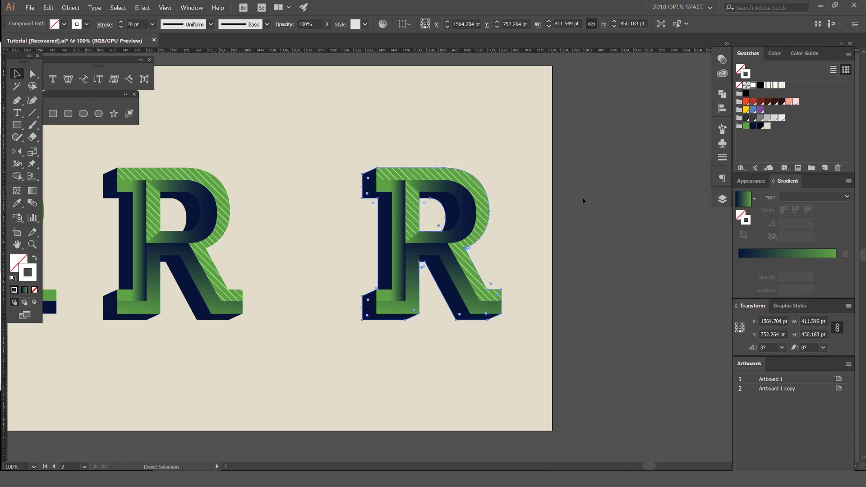
key(v)
drag(554, 251, 487, 257)
click(408, 149)
scroll(295, 173, up, 4)
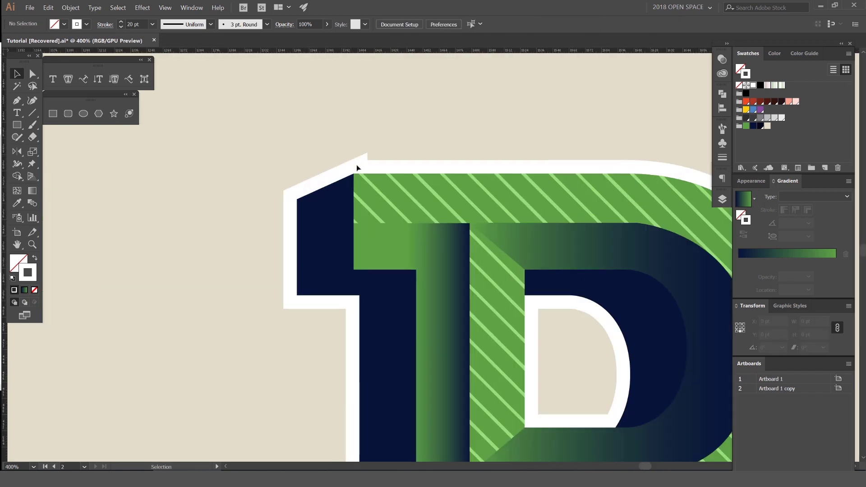
scroll(364, 161, up, 3)
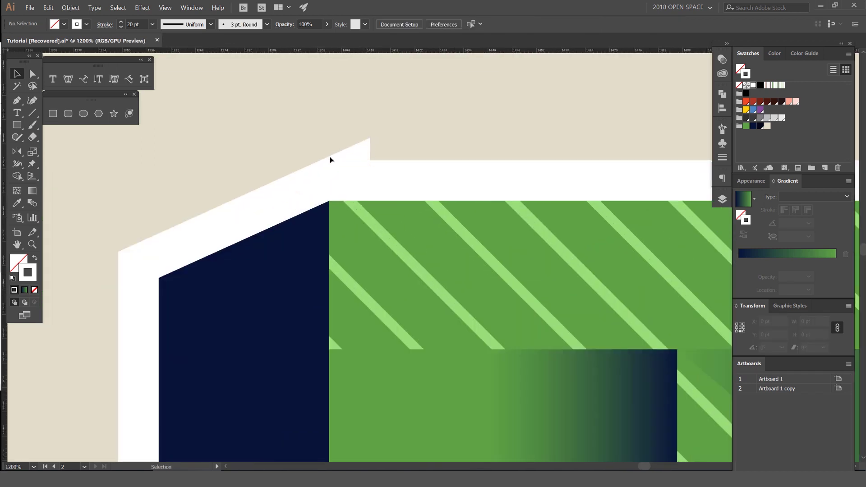
scroll(331, 204, down, 5)
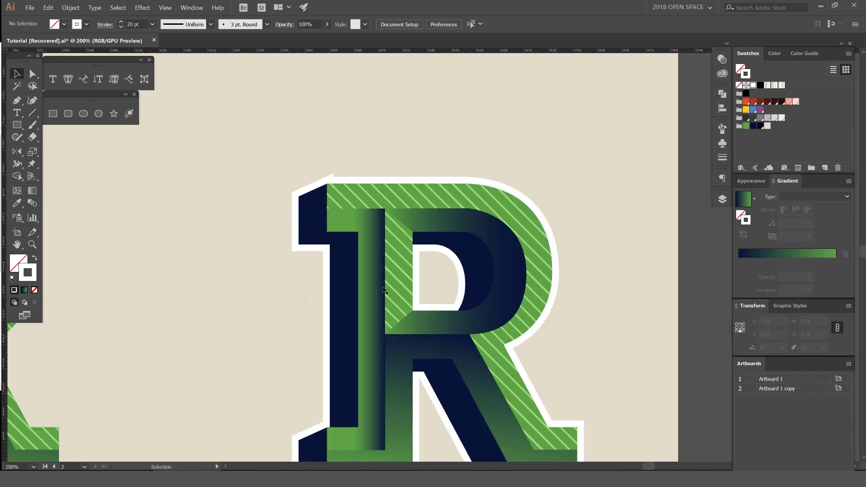
drag(422, 247, 424, 264)
key(ctrl+z)
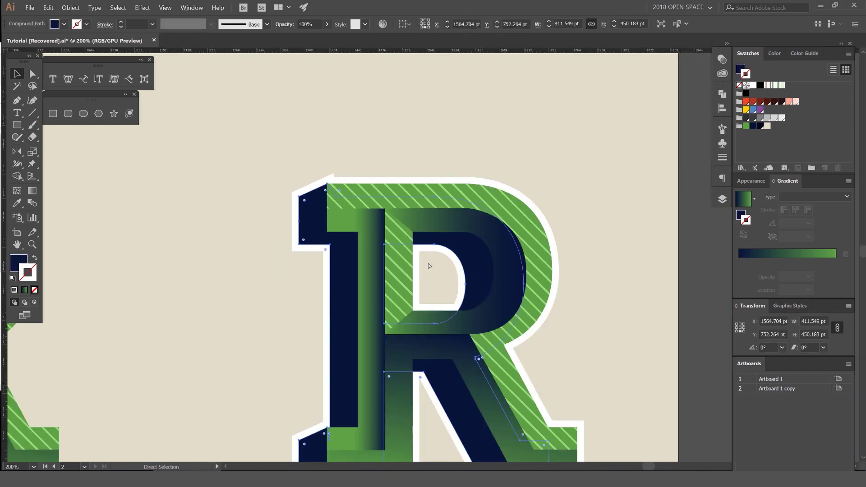
click(429, 265)
Give the white outline's stroke a round cap and round corner joins, and check its upper-left corner up close
click(443, 248)
drag(442, 248, 438, 178)
key(ctrl+z)
key(v)
click(723, 157)
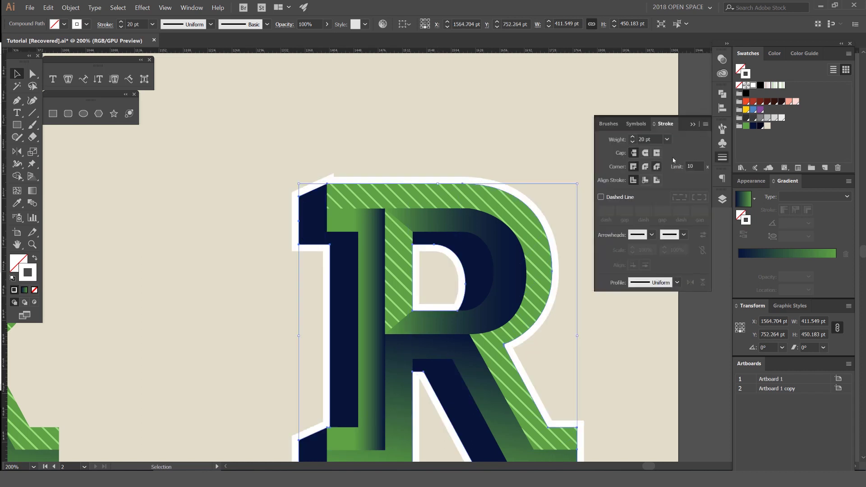
click(192, 7)
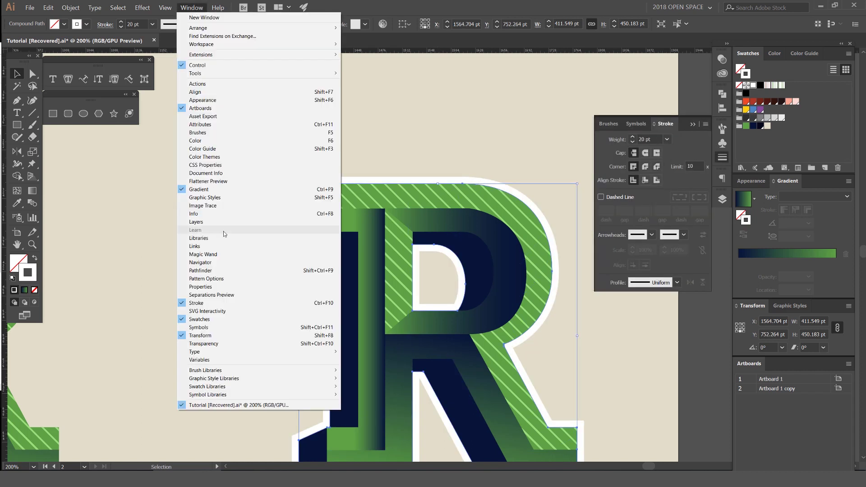
click(208, 305)
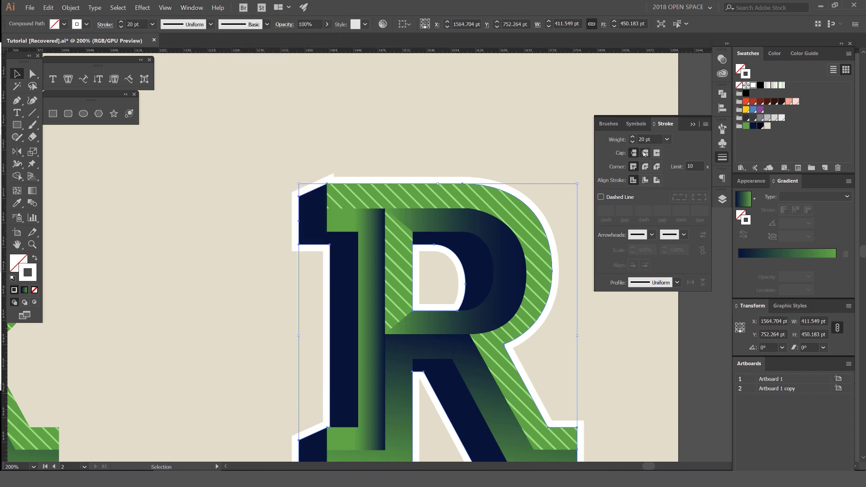
click(644, 153)
click(645, 168)
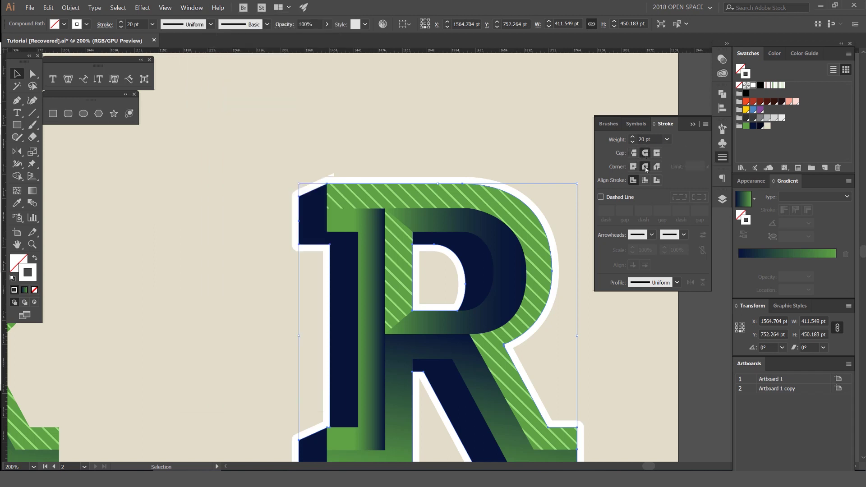
scroll(320, 185, up, 4)
scroll(355, 153, up, 3)
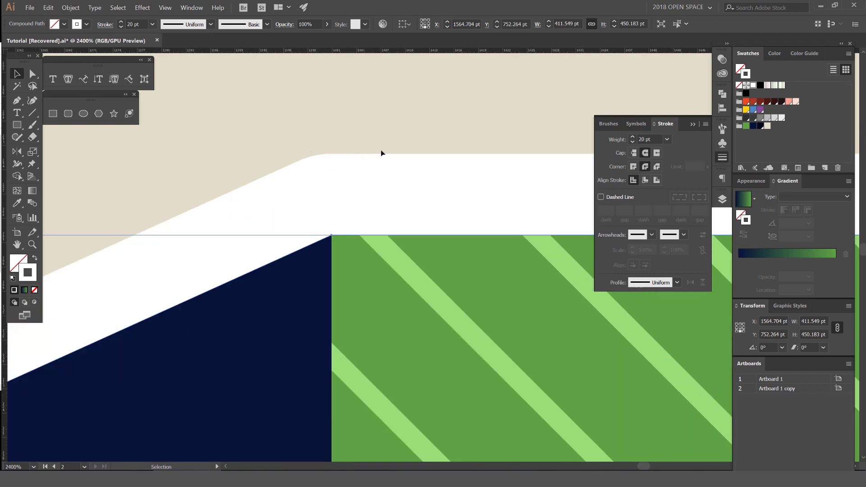
scroll(332, 162, down, 8)
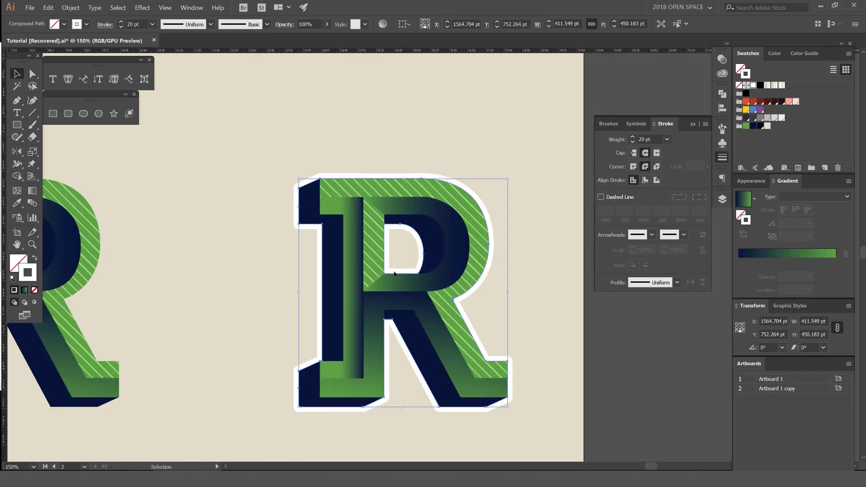
drag(500, 375, 466, 353)
click(693, 124)
Change the outline's stroke colour to the navy swatch and deselect it
scroll(596, 179, down, 1)
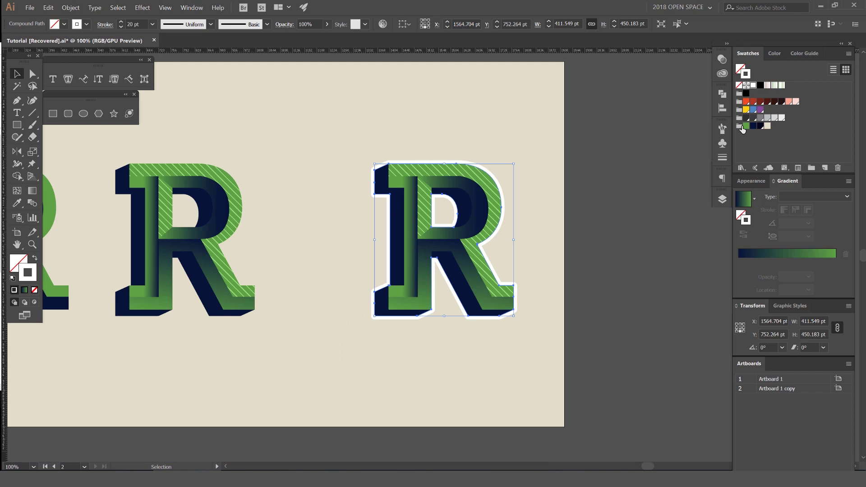
click(753, 126)
click(645, 142)
scroll(644, 141, up, 1)
Undo and reapply the outline's navy stroke twice to compare it with the white version
key(ctrl+z)
click(753, 126)
click(596, 141)
scroll(596, 142, down, 2)
key(ctrl+z)
click(753, 126)
click(580, 135)
scroll(452, 154, up, 2)
scroll(453, 161, up, 2)
scroll(496, 161, down, 4)
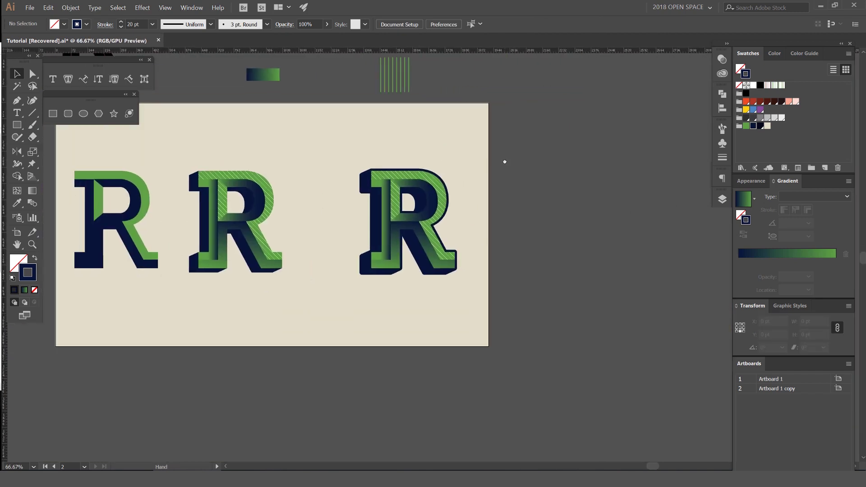
click(384, 259)
scroll(394, 215, up, 3)
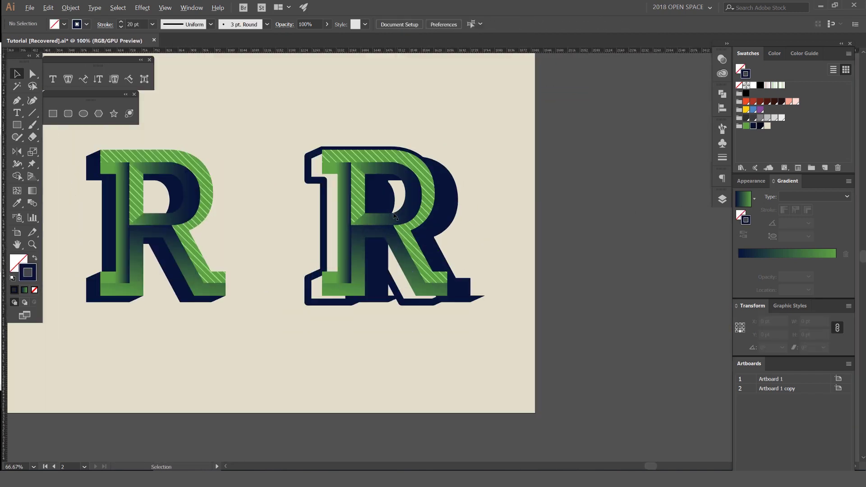
scroll(588, 129, down, 2)
click(621, 99)
drag(564, 99, 434, 243)
key(ctrl+z)
Select the beige background behind the letters and lock it
click(602, 111)
click(586, 111)
key(ctrl+2)
Move the complete outlined R horizontally closer to the middle R and deselect it
drag(582, 108, 460, 239)
drag(532, 160, 515, 160)
click(577, 159)
scroll(589, 180, up, 1)
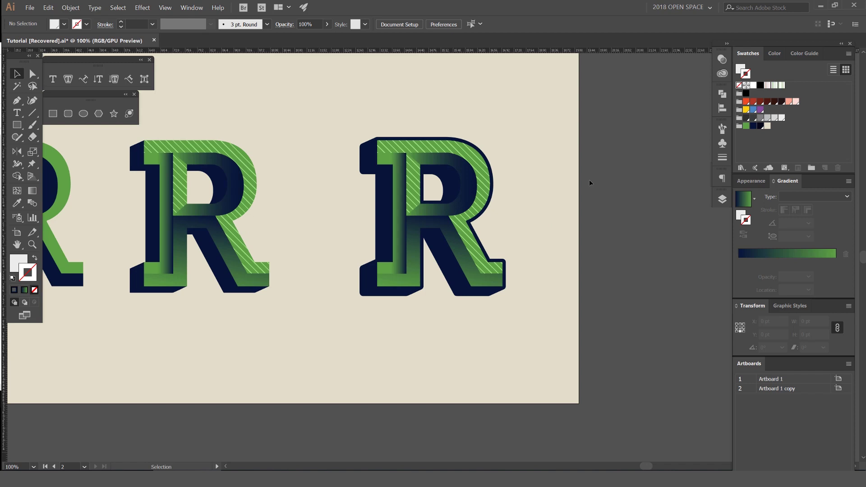